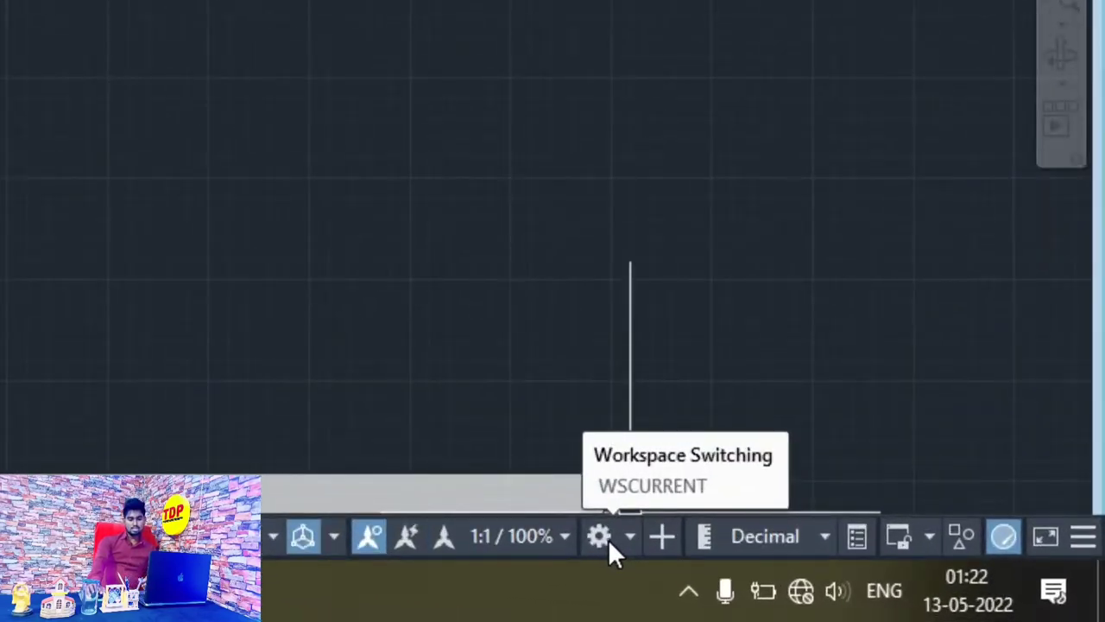
Pick 3D Modeling from the status-bar workspace gear, then confirm it in the Quick Access workspace list.
left_click(607, 537)
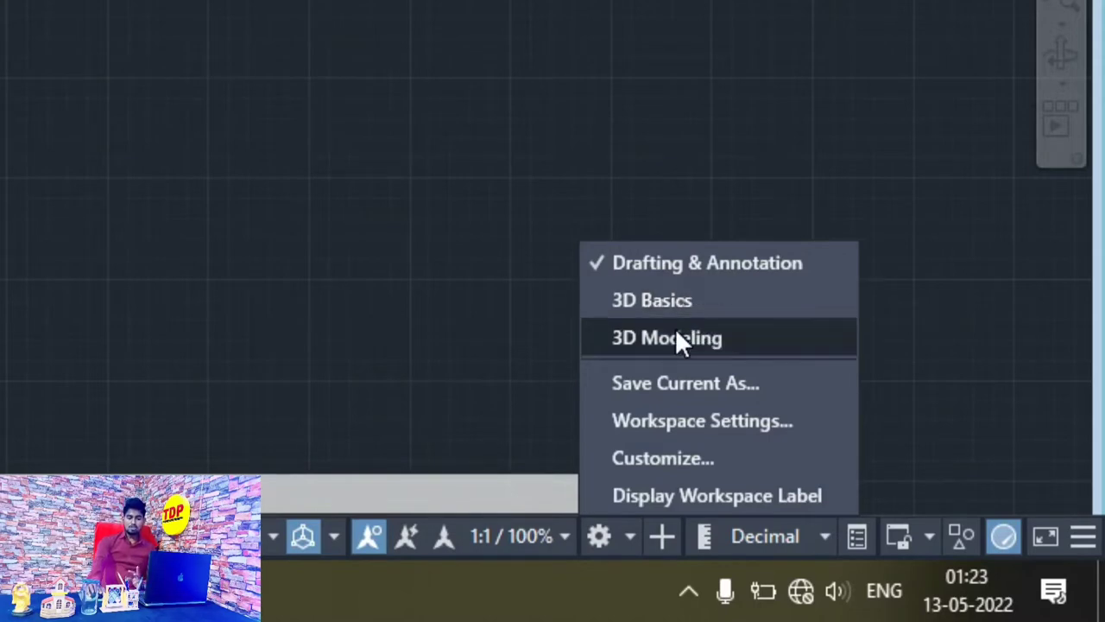
left_click(678, 339)
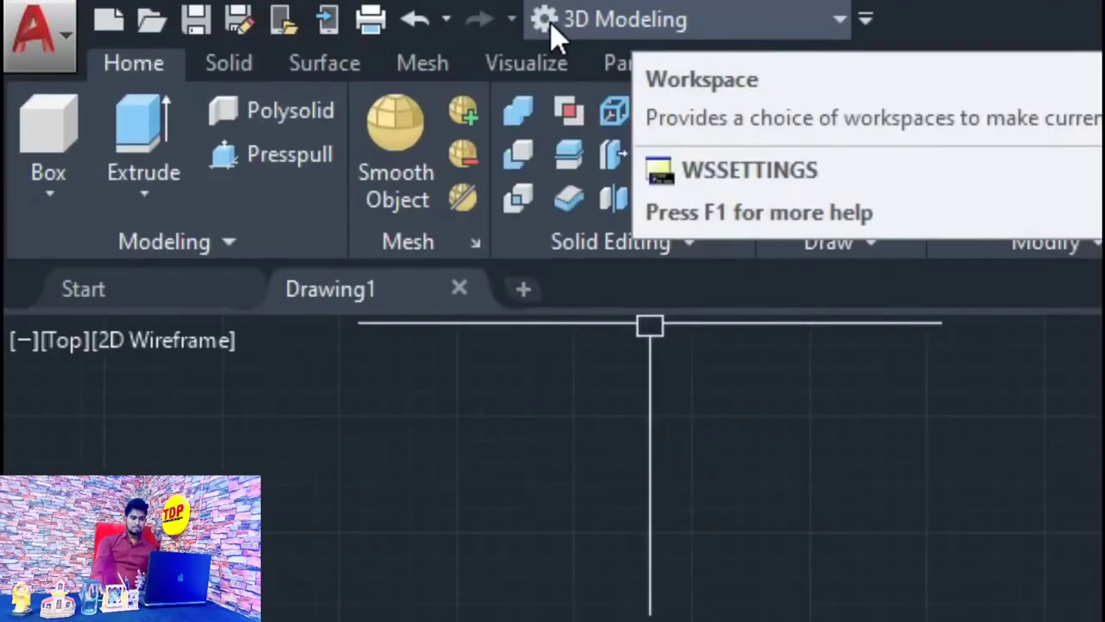
left_click(550, 21)
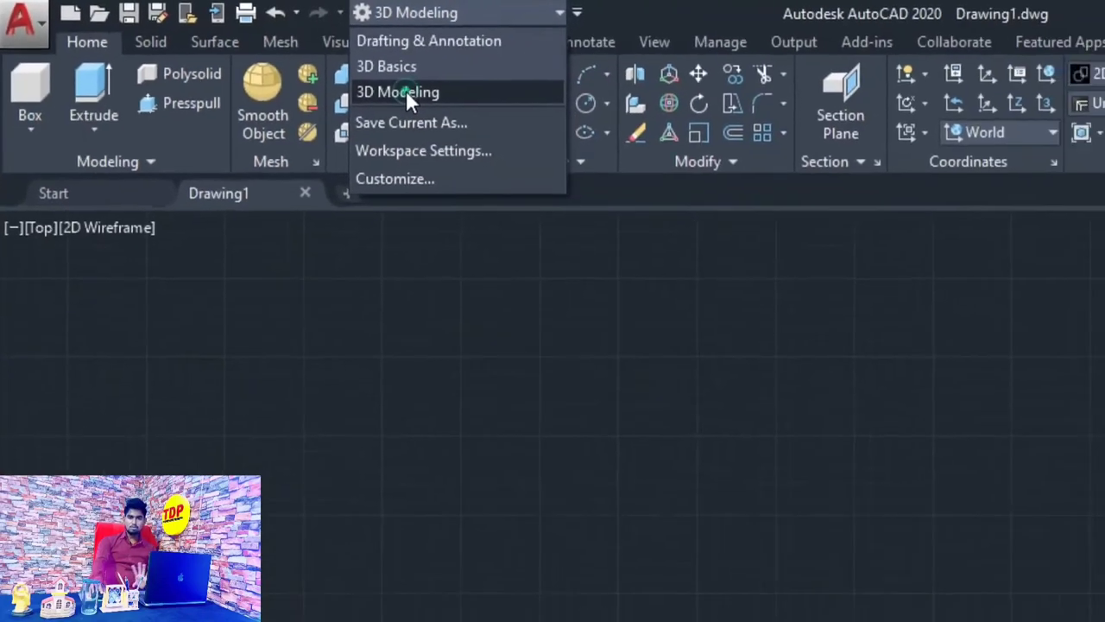
left_click(610, 138)
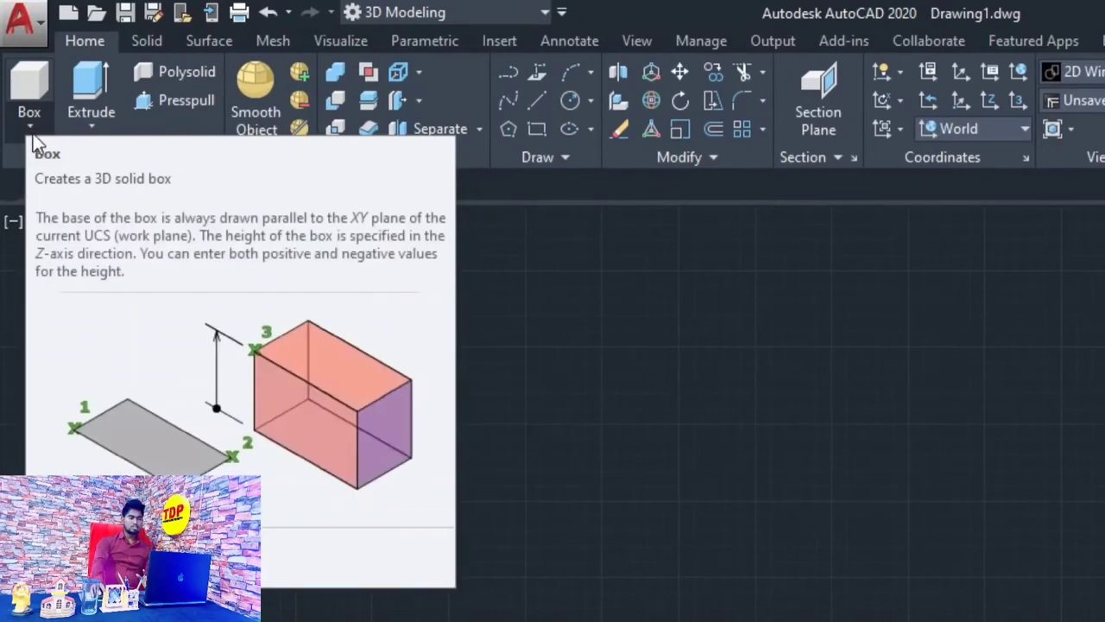
Draw a box solid by picking two opposite base corners and then its height.
left_click(31, 129)
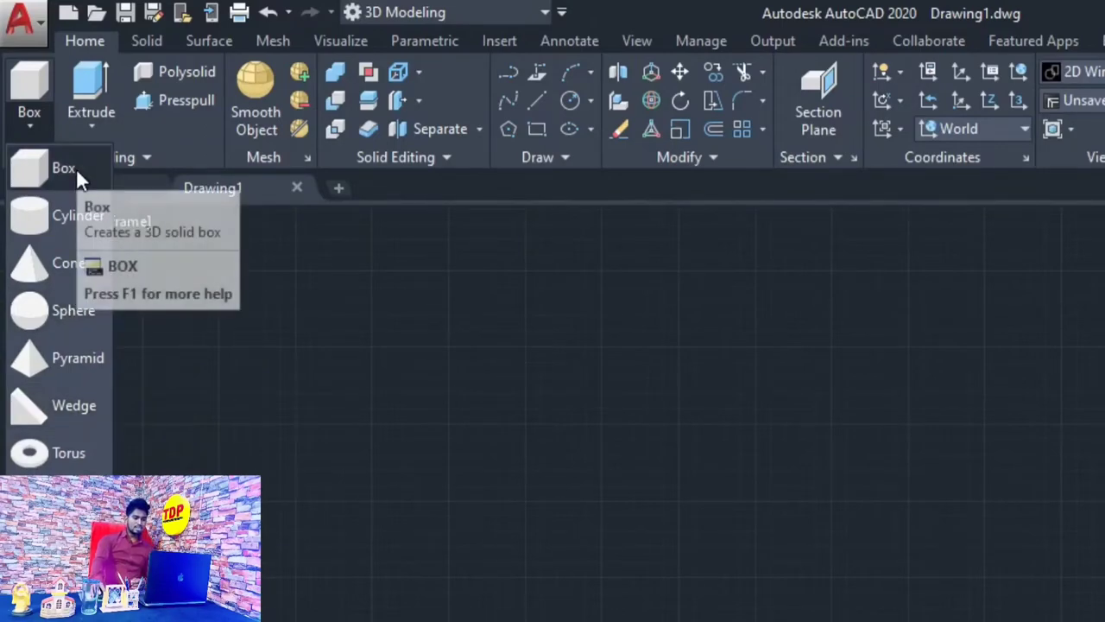
left_click(43, 167)
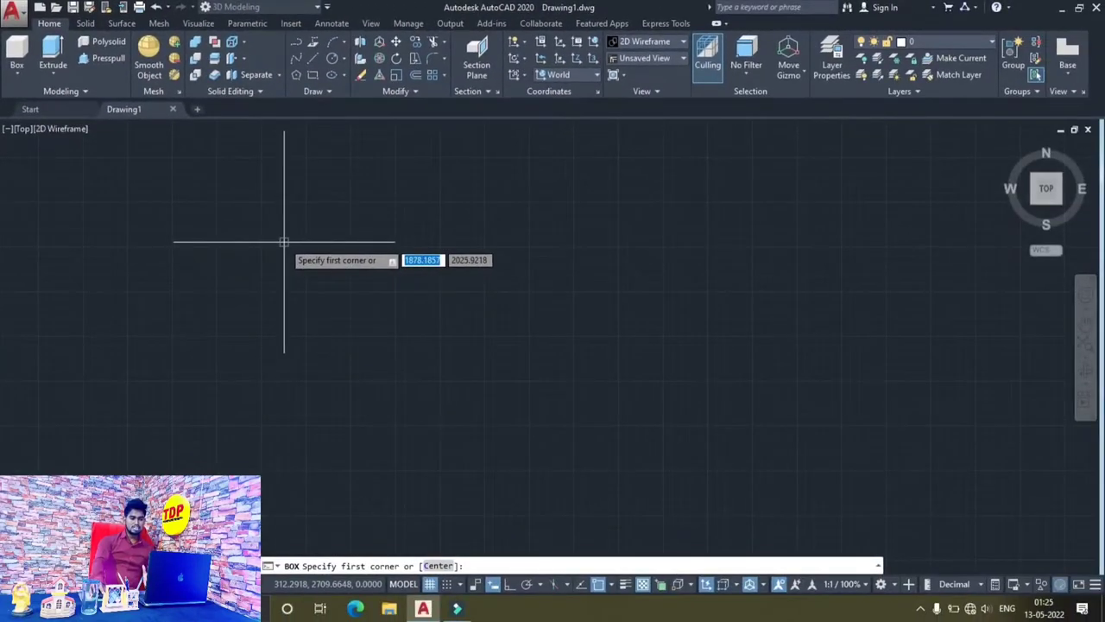
left_click(276, 232)
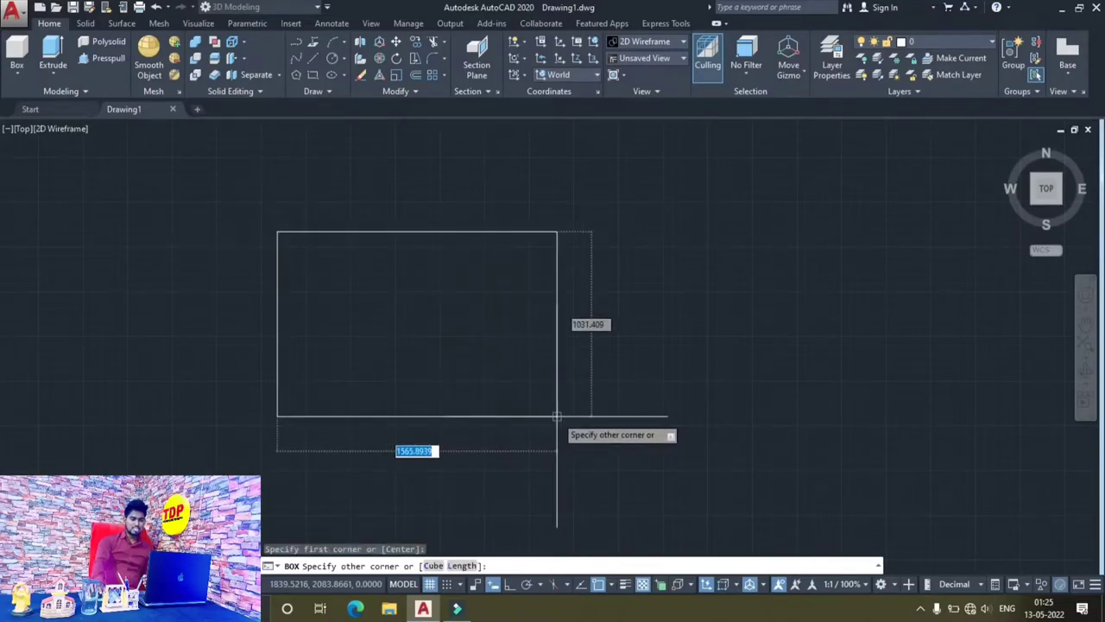
left_click(557, 416)
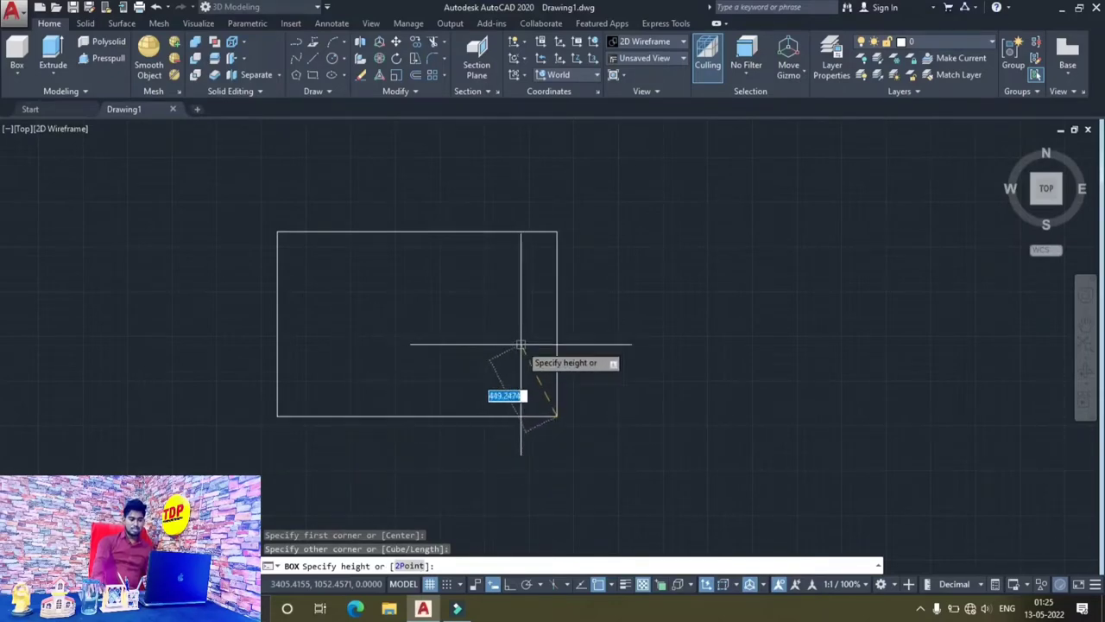
left_click(667, 312)
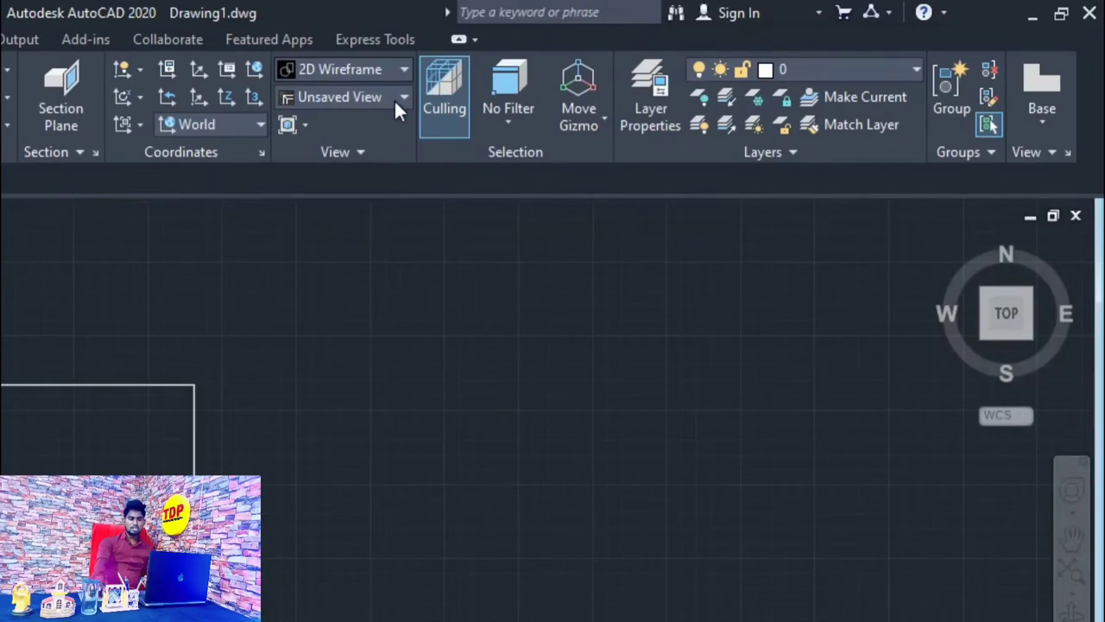
Apply the Realistic visual style and SE Isometric view, then recentre and zoom out on the box.
left_click(402, 69)
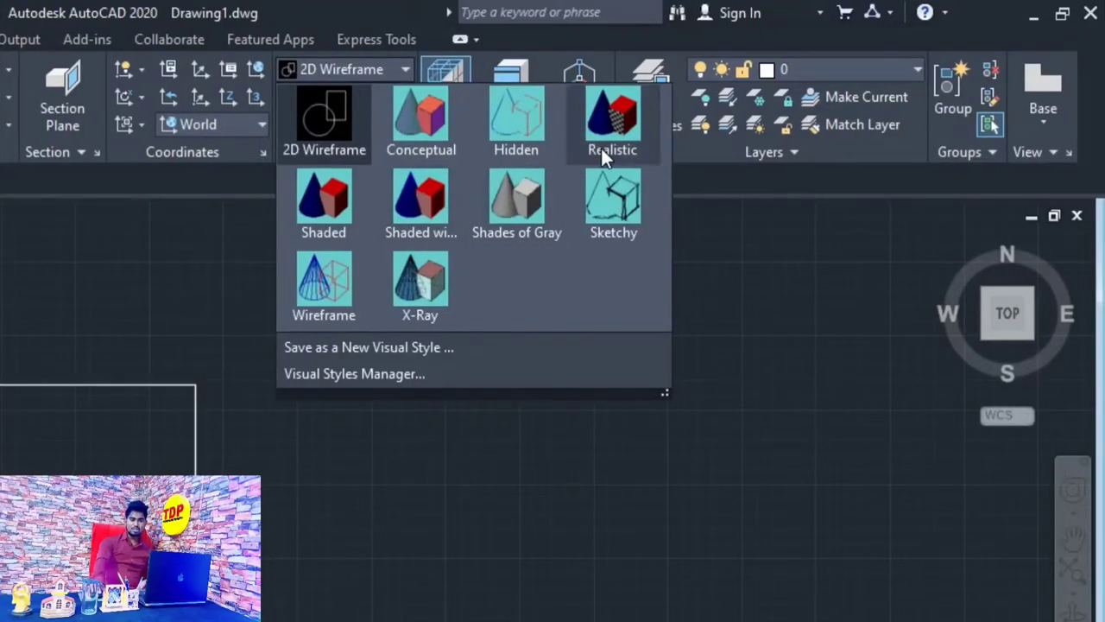
left_click(777, 95)
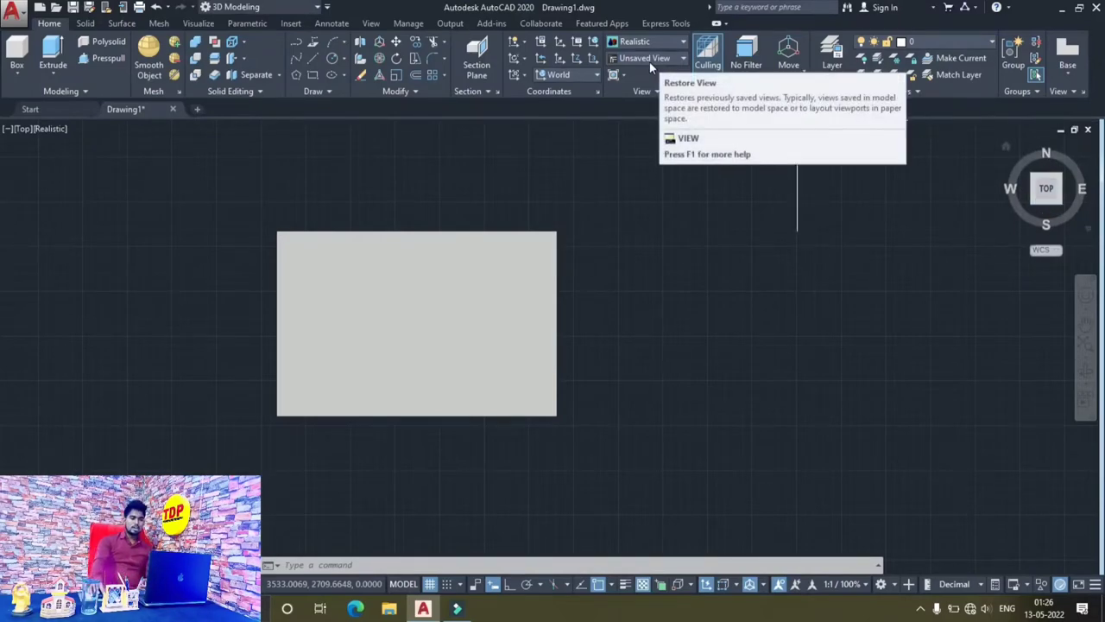
left_click(519, 78)
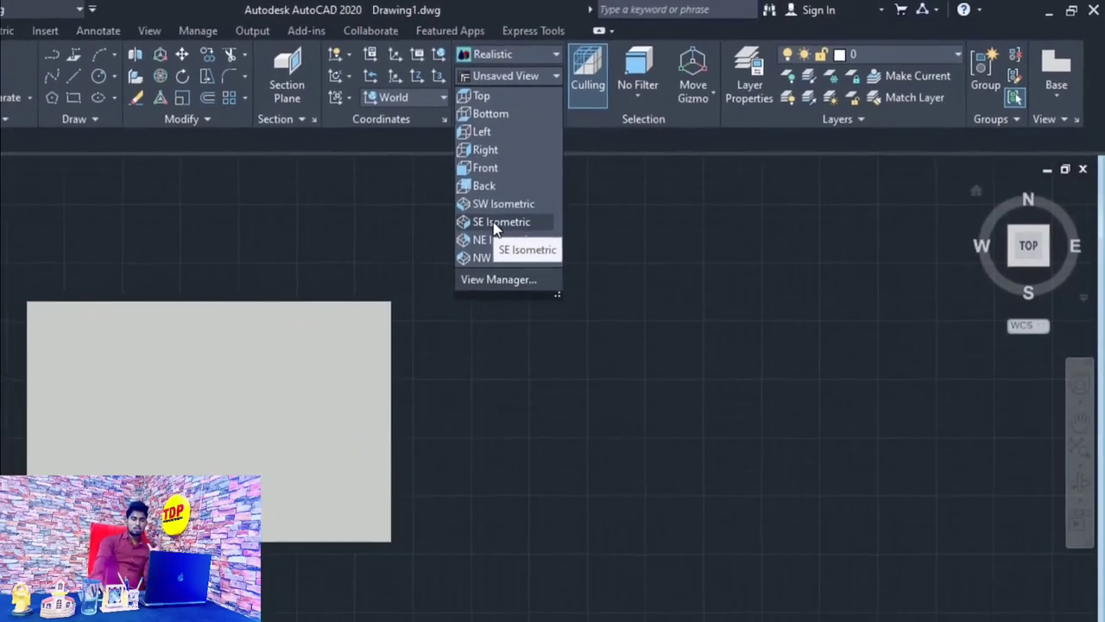
left_click(330, 281)
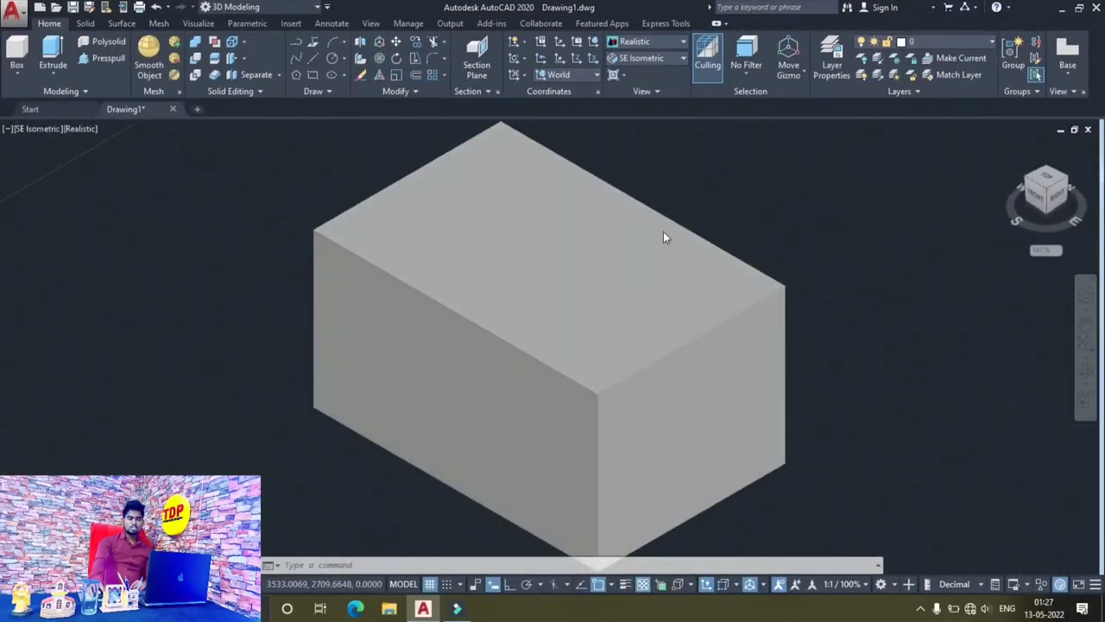
middle_click_drag(804, 239, 767, 219)
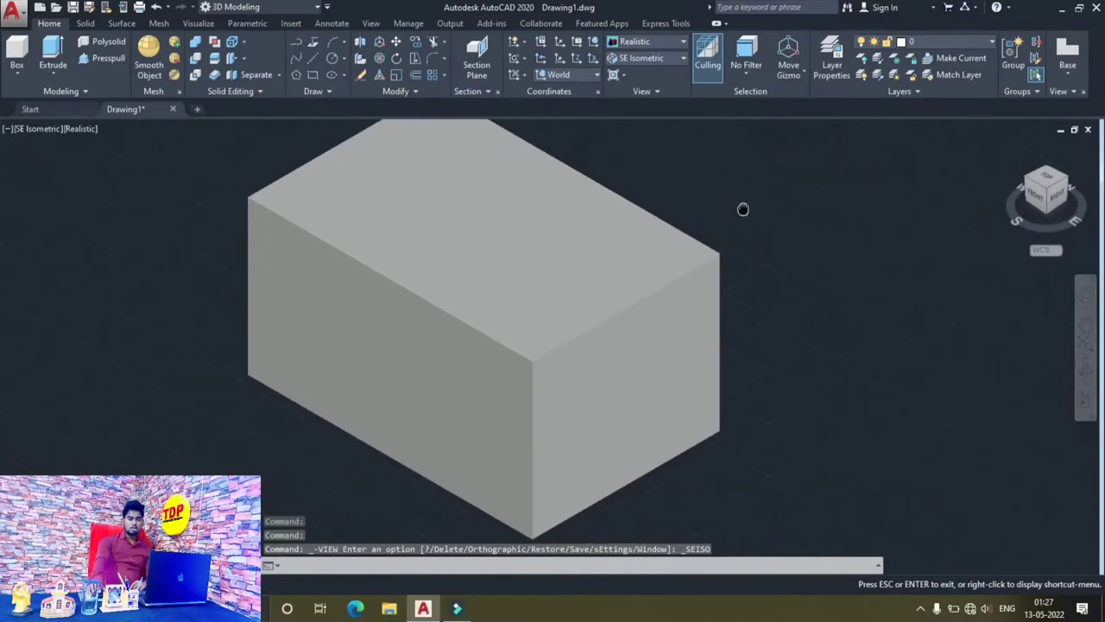
scroll(752, 229, "down", 2)
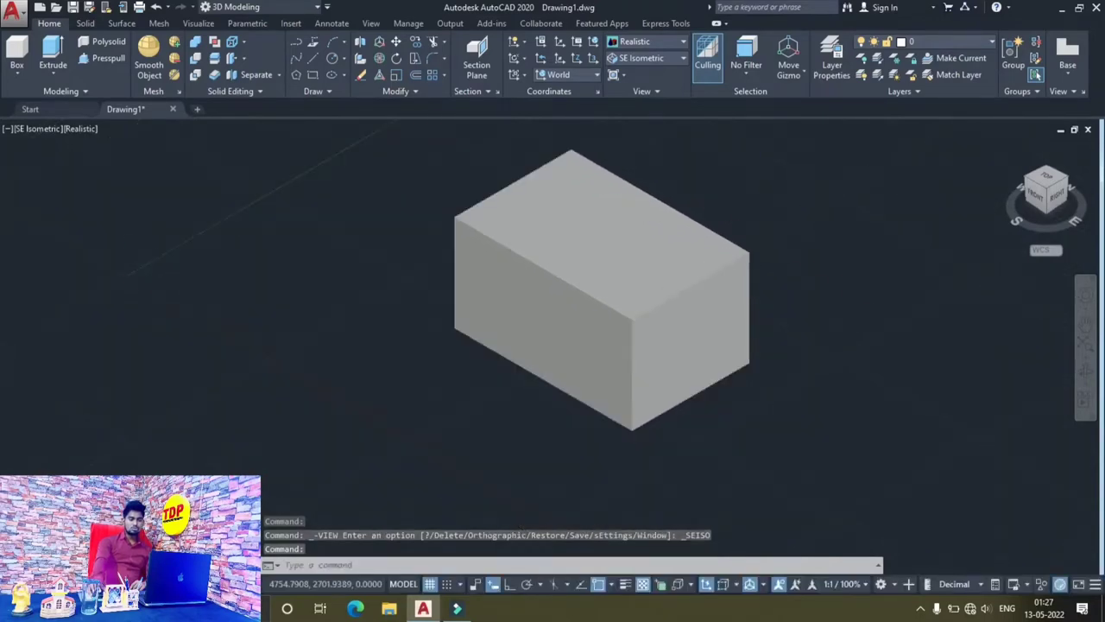
middle_click_drag(789, 242, 731, 328)
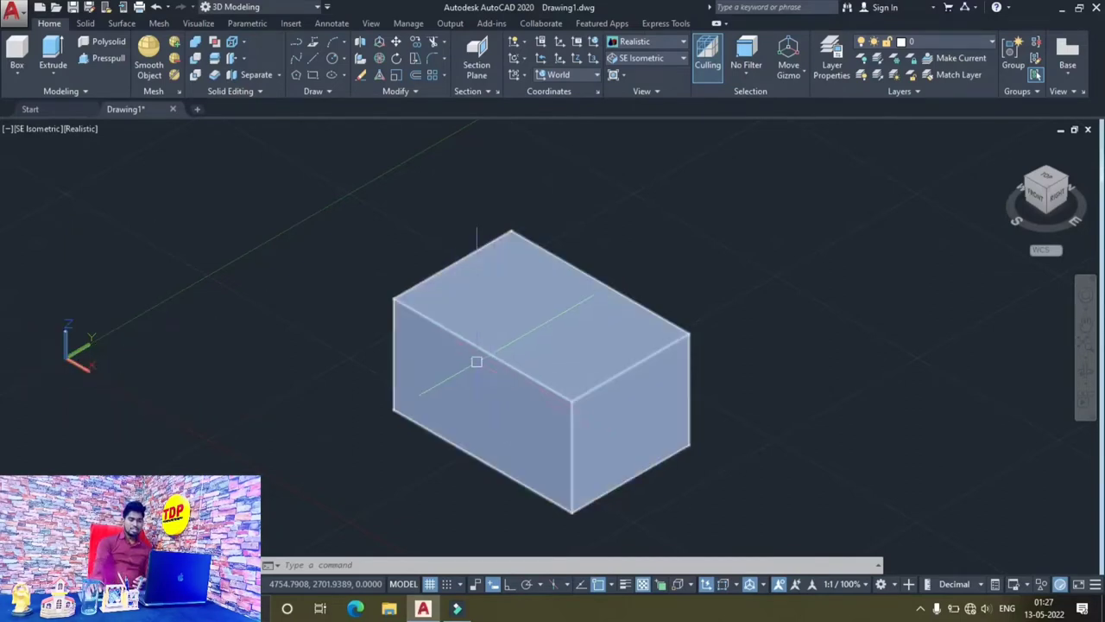
Draw a cylinder left of the box by picking its base centre, radius and height.
left_click(17, 73)
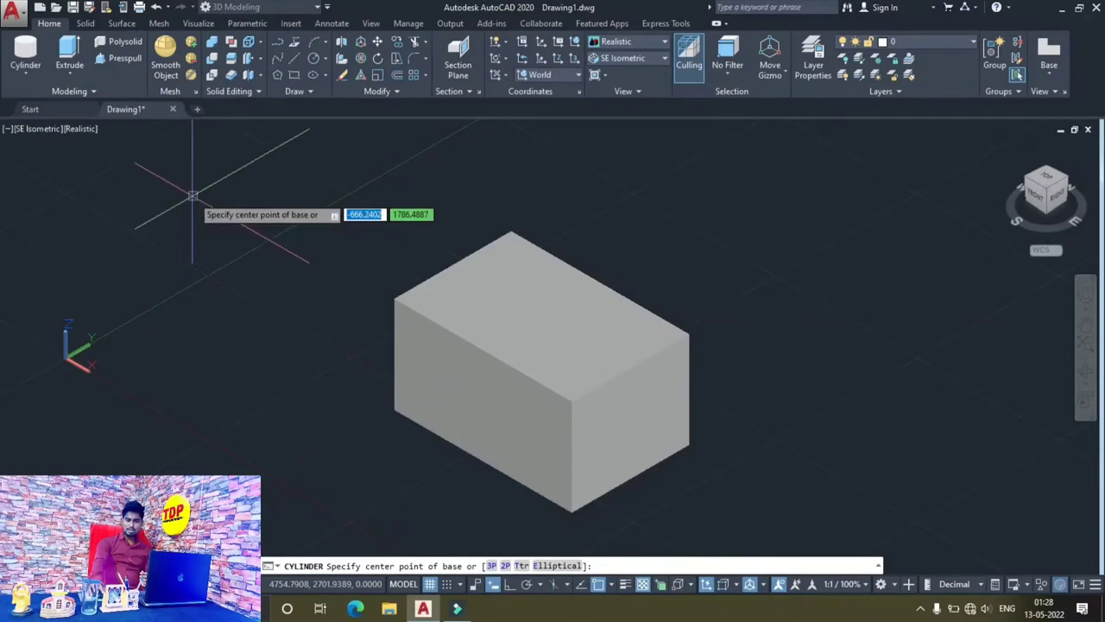
left_click(195, 374)
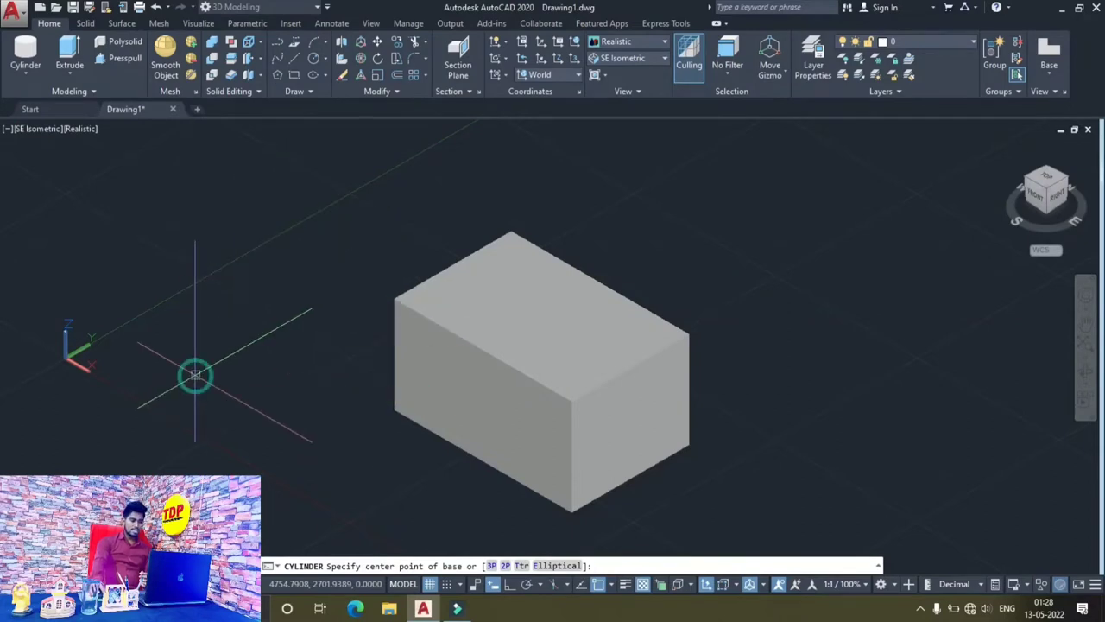
left_click(274, 400)
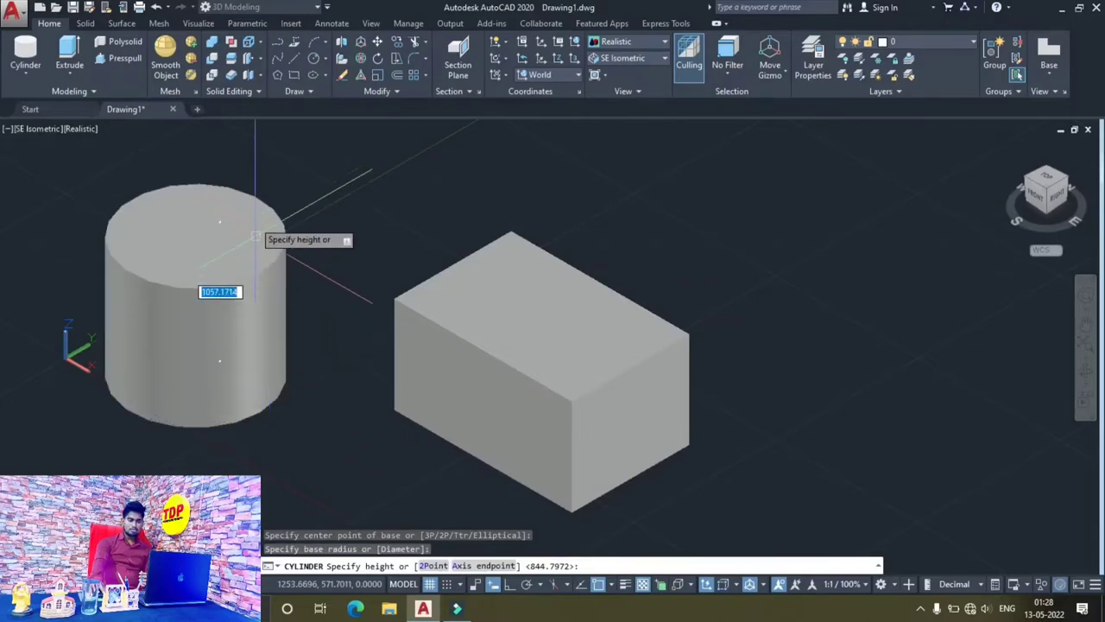
scroll(253, 210, "down", 2)
middle_click_drag(254, 210, 254, 309)
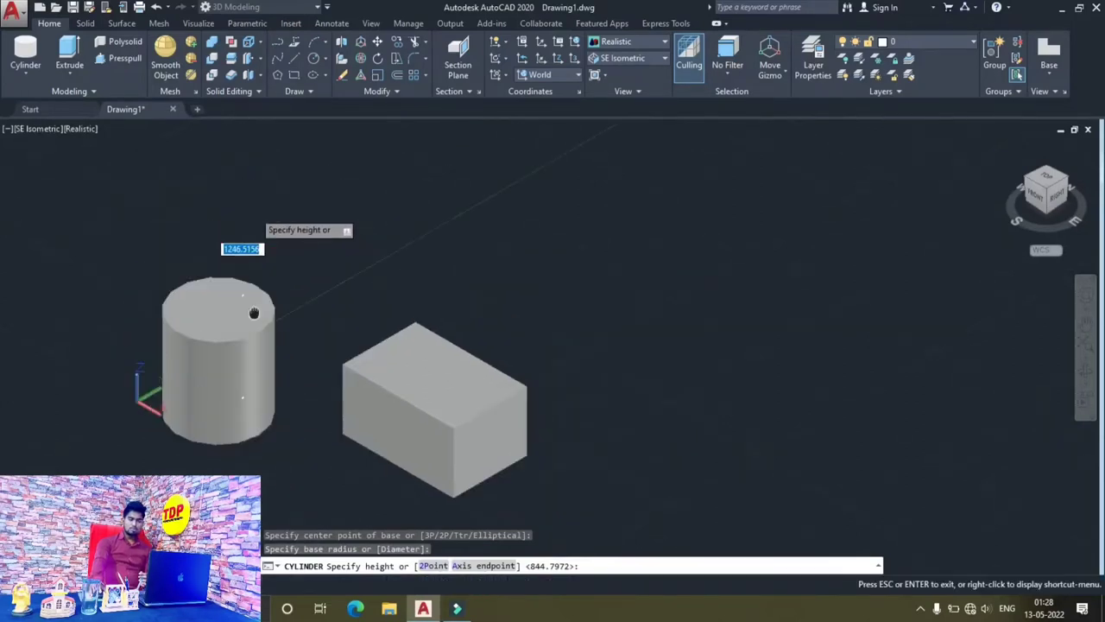
left_click(242, 251)
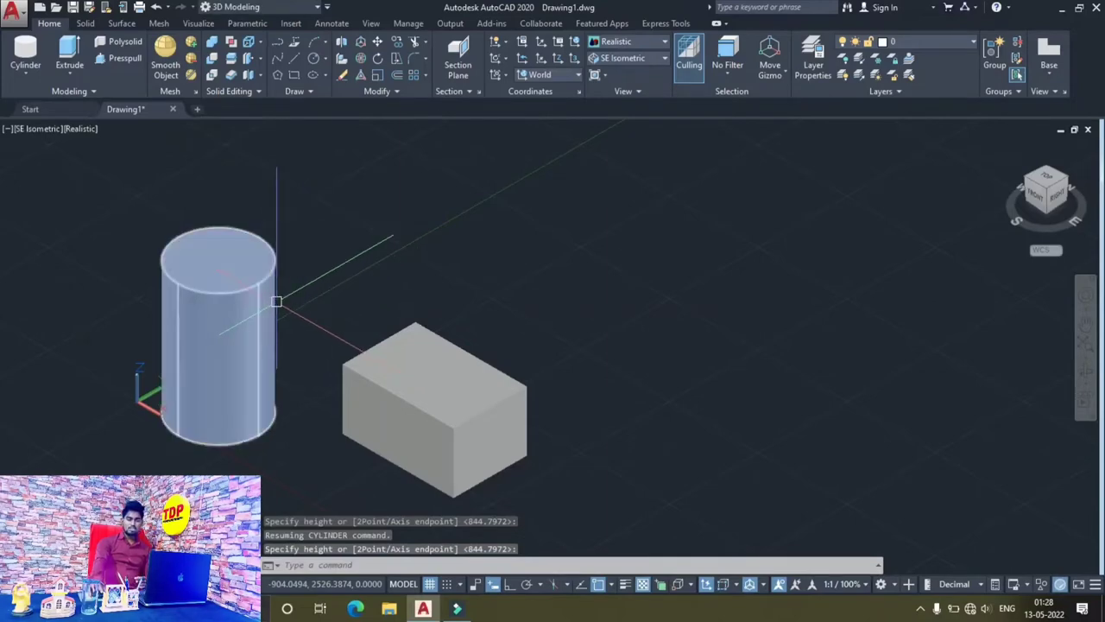
Draw a larger cone behind the box, then zoom out to show all three solids.
left_click(26, 72)
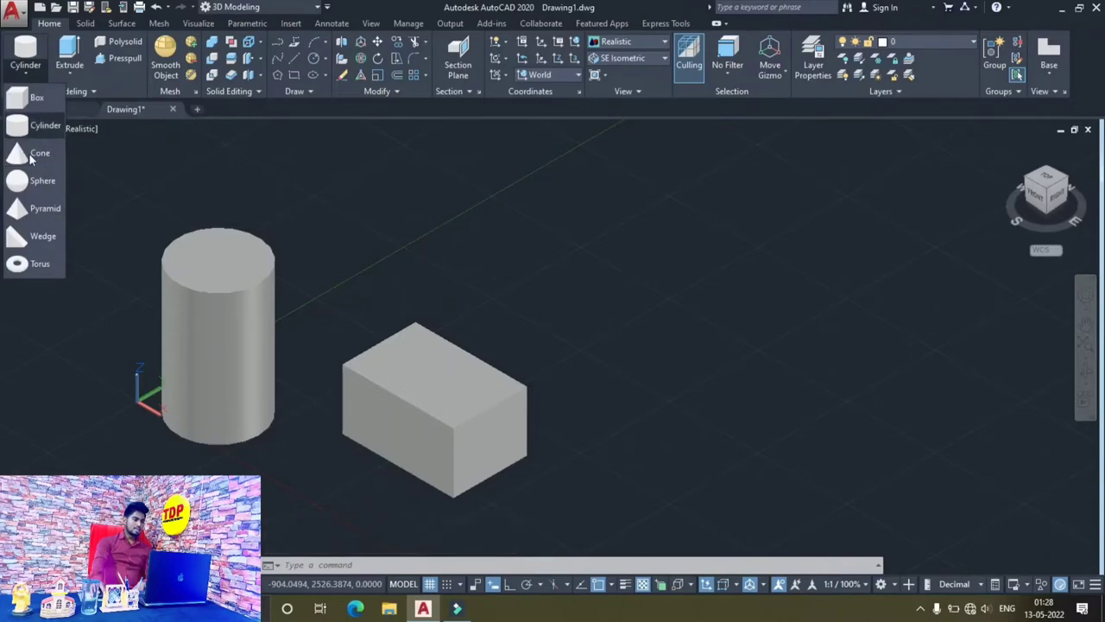
left_click(33, 157)
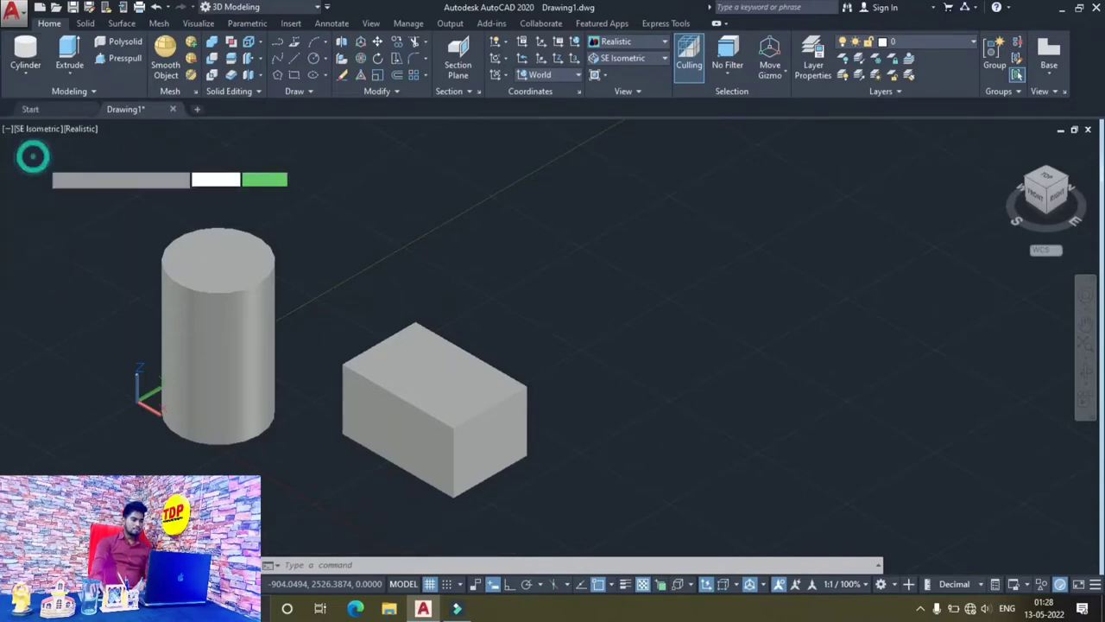
left_click(562, 259)
scroll(604, 285, "down", 2)
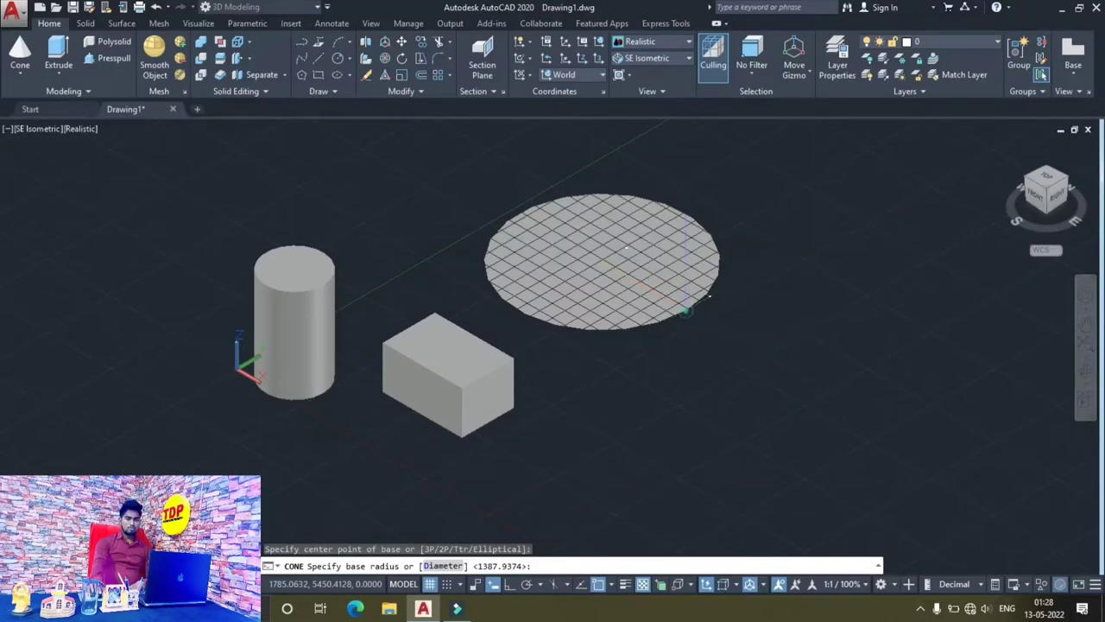
left_click(687, 306)
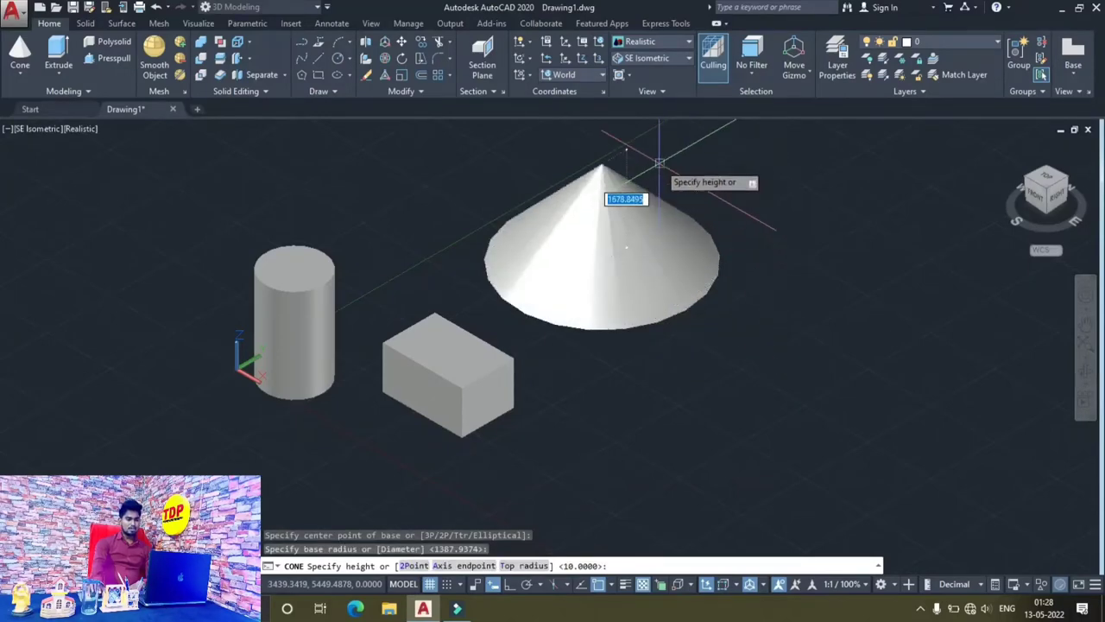
middle_click_drag(659, 166, 656, 278)
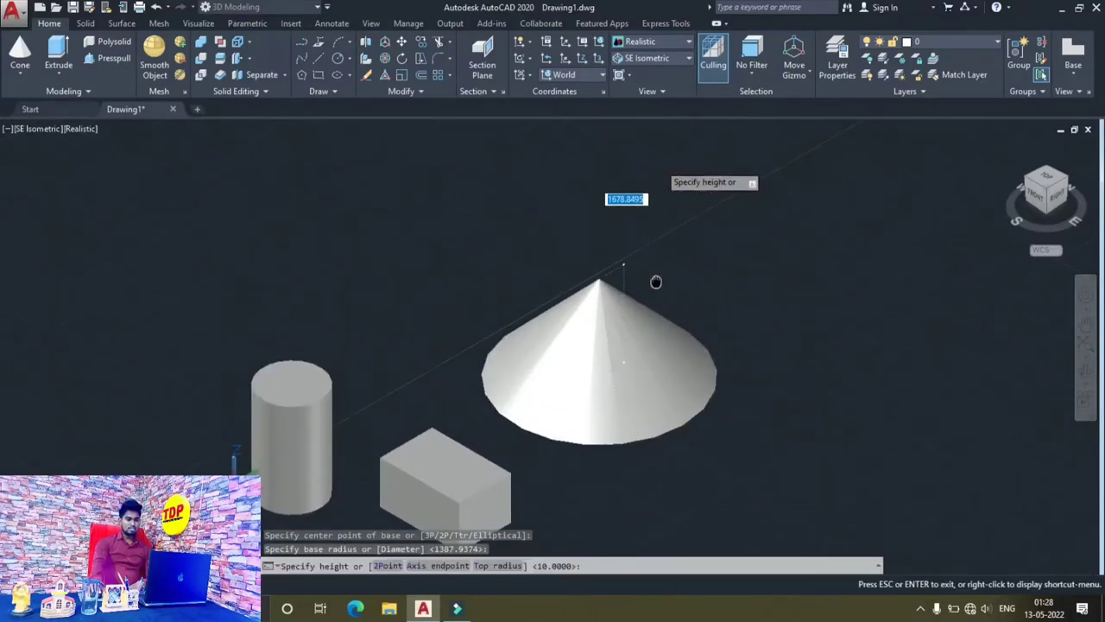
left_click(643, 213)
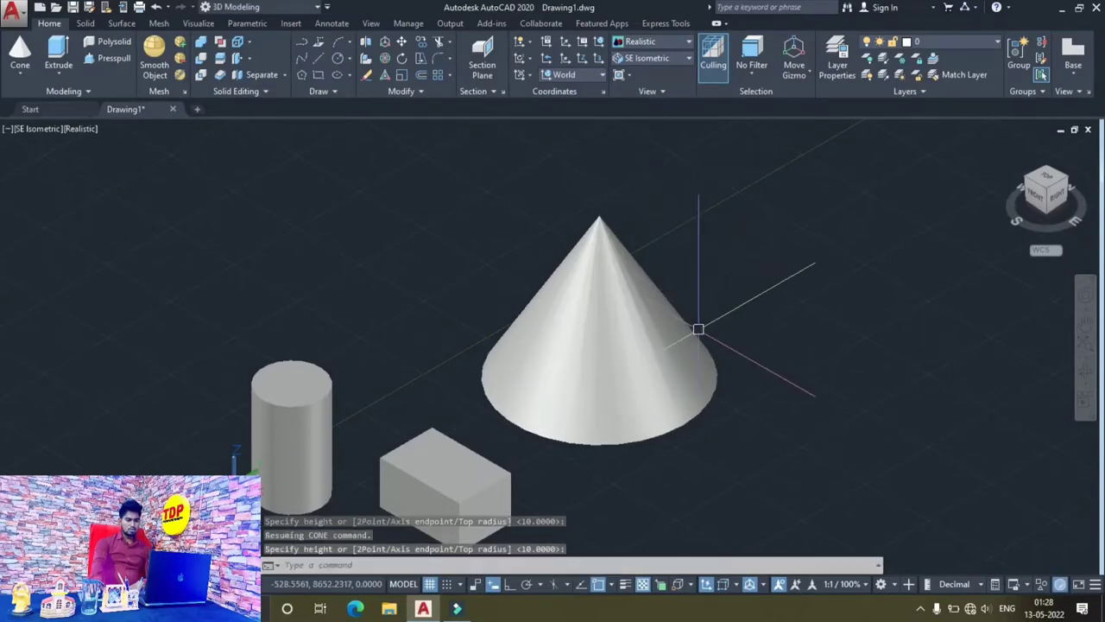
scroll(691, 397, "down", 2)
scroll(669, 402, "down", 2)
middle_click_drag(670, 402, 363, 432)
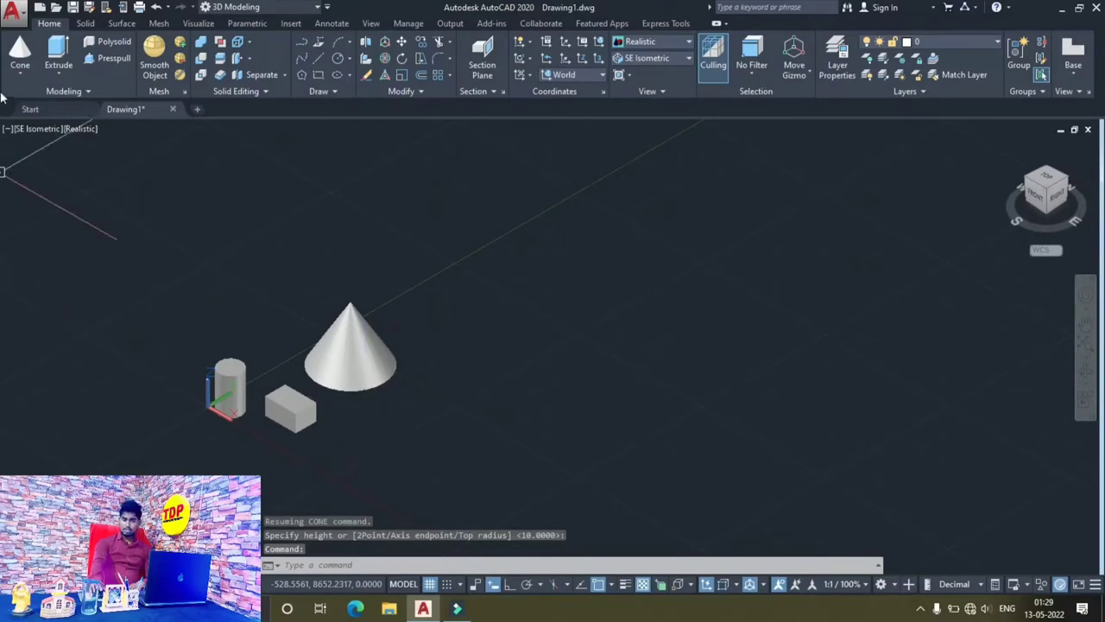
Draw a sphere beside the cone by picking its centre and radius.
left_click(20, 72)
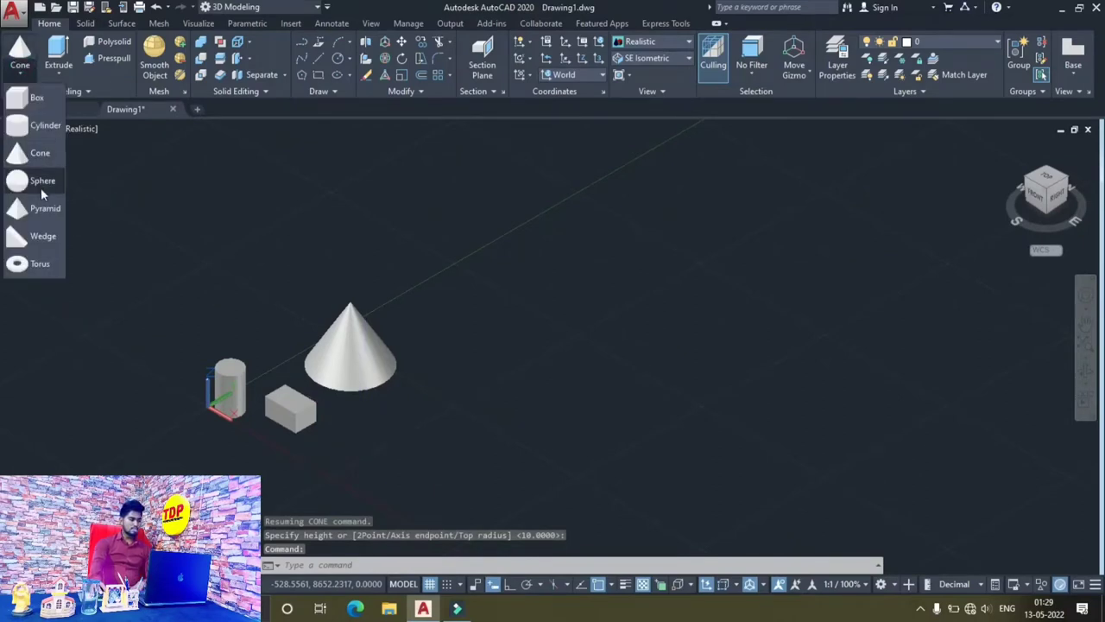
left_click(48, 188)
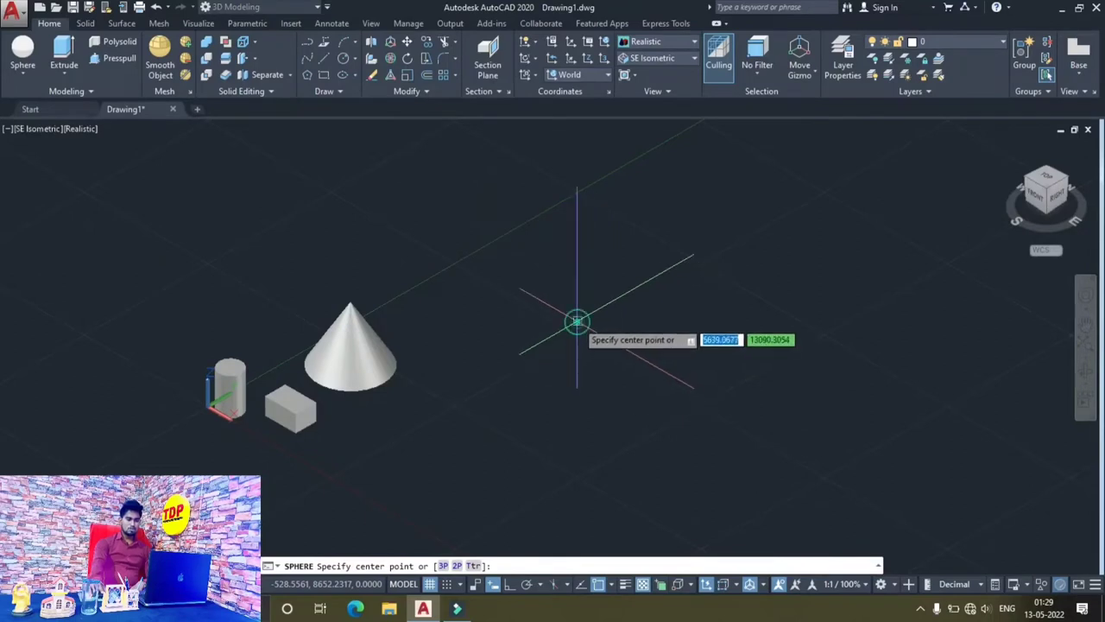
left_click(580, 318)
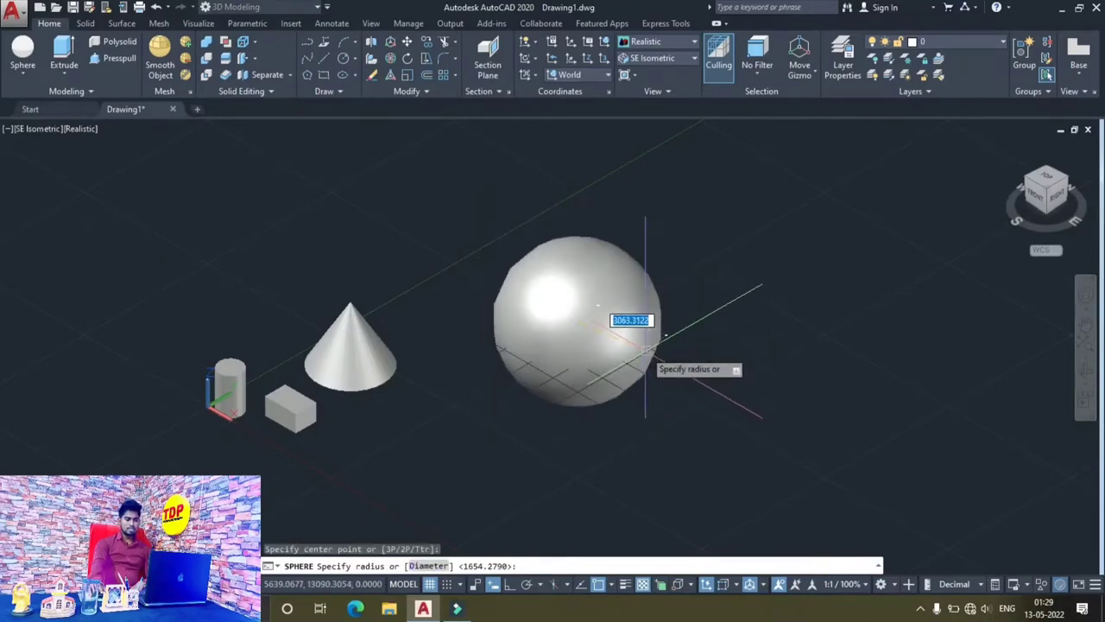
left_click(643, 346)
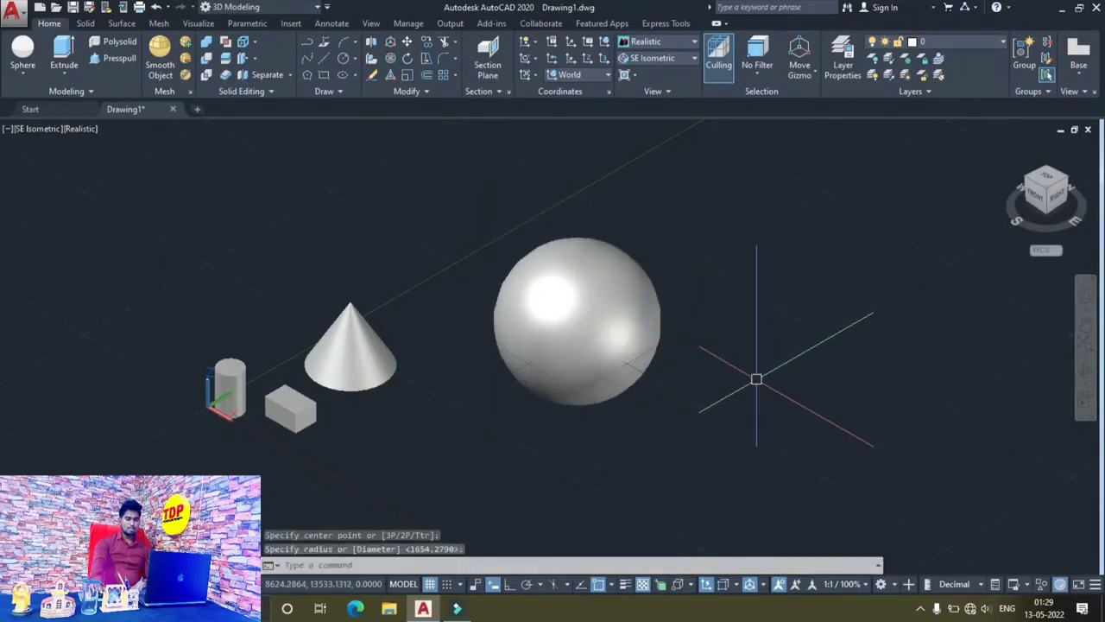
Draw a large pyramid right of the sphere with base centre, base size and height.
left_click(22, 74)
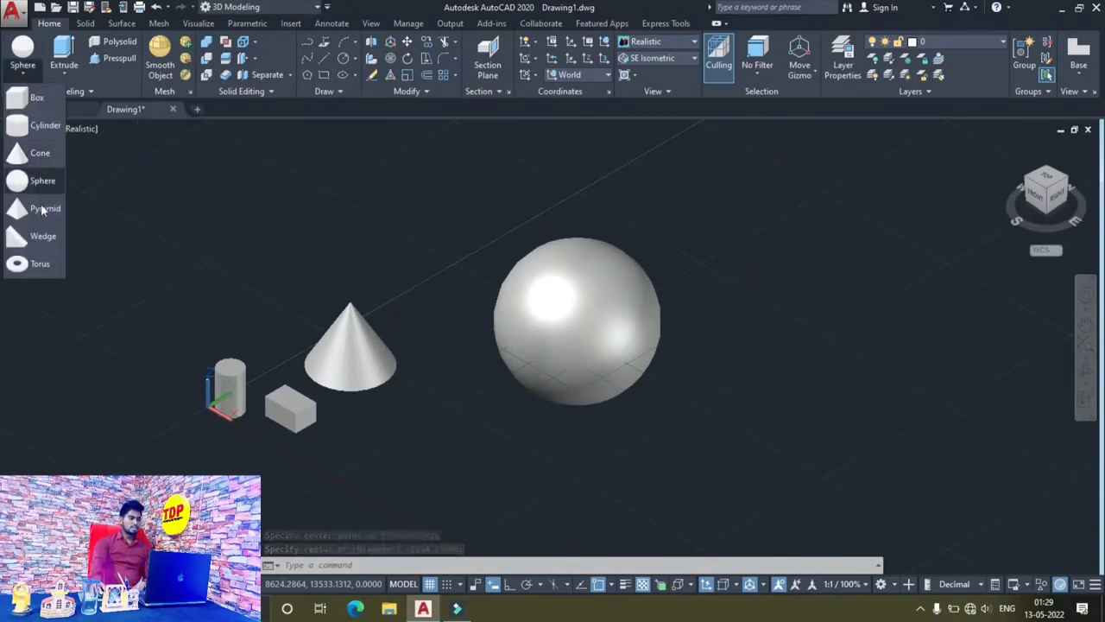
left_click(38, 211)
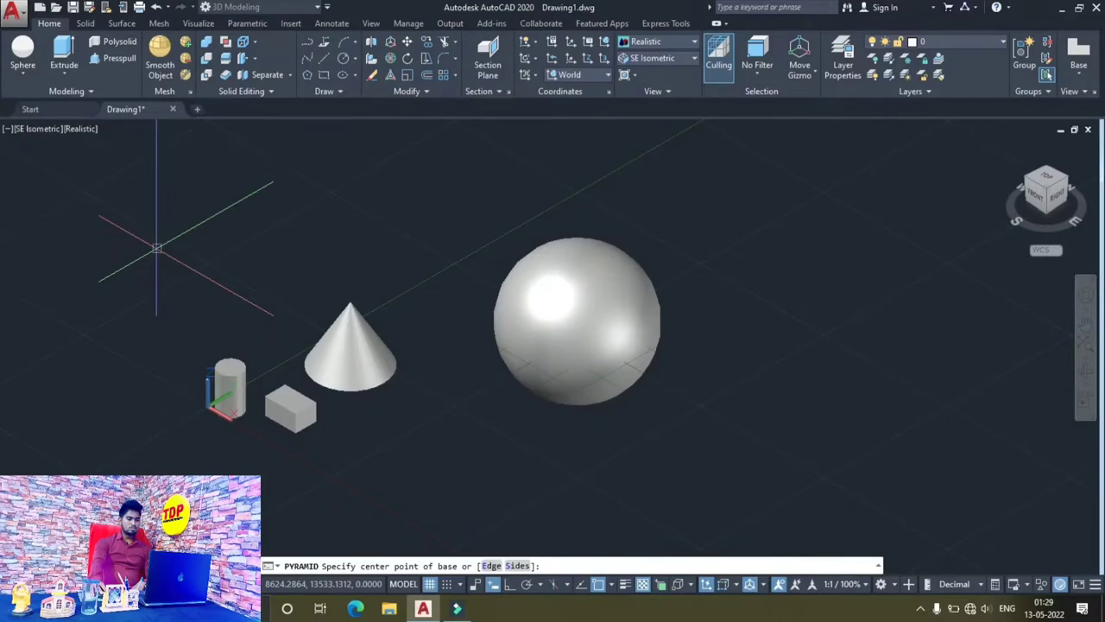
left_click(782, 331)
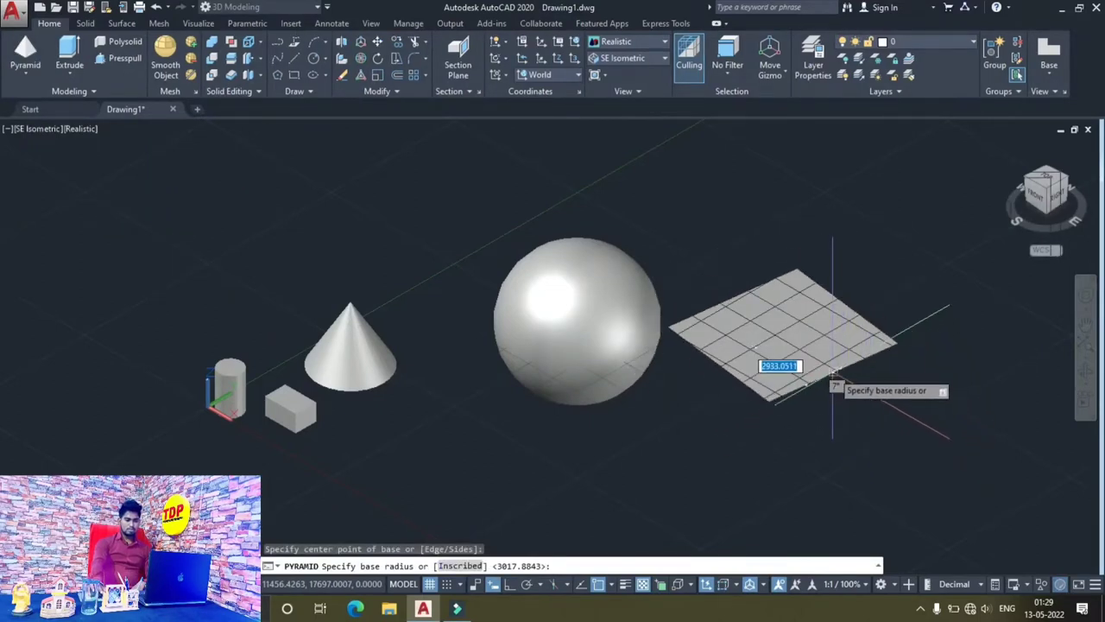
left_click(832, 373)
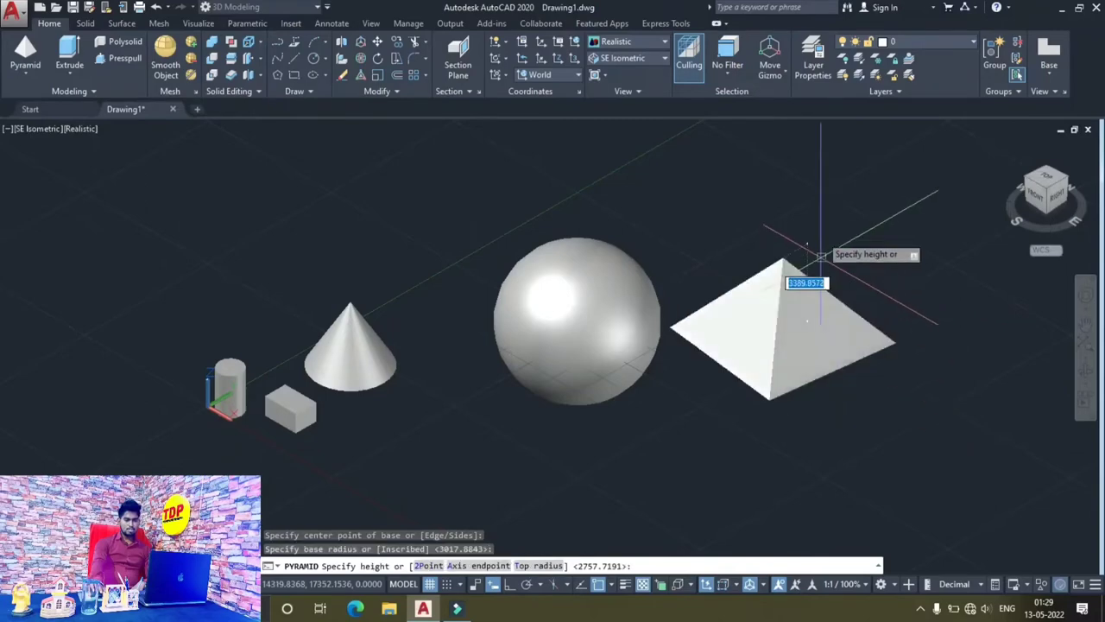
left_click(821, 175)
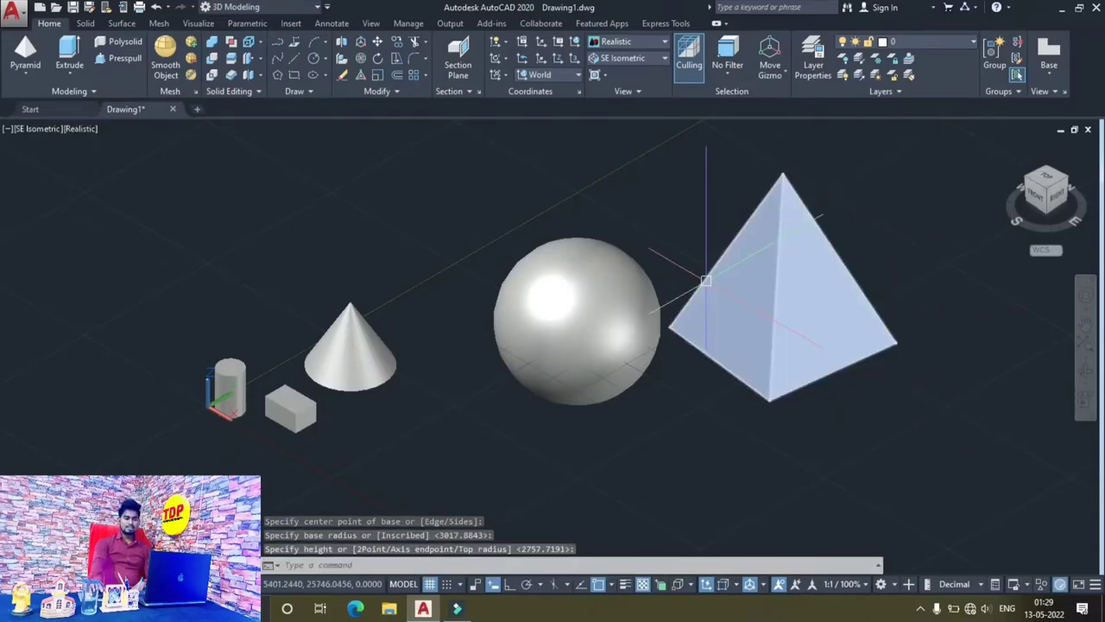
left_click(25, 74)
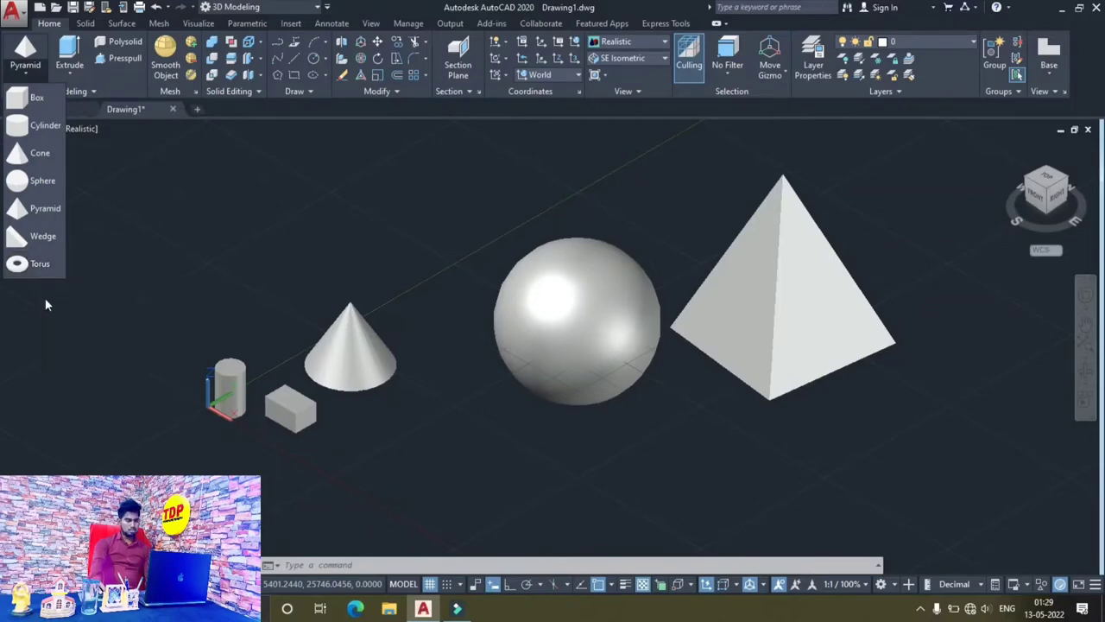
Draw a torus above-left of the cylinder by picking centre, ring radius and tube radius.
left_click(33, 265)
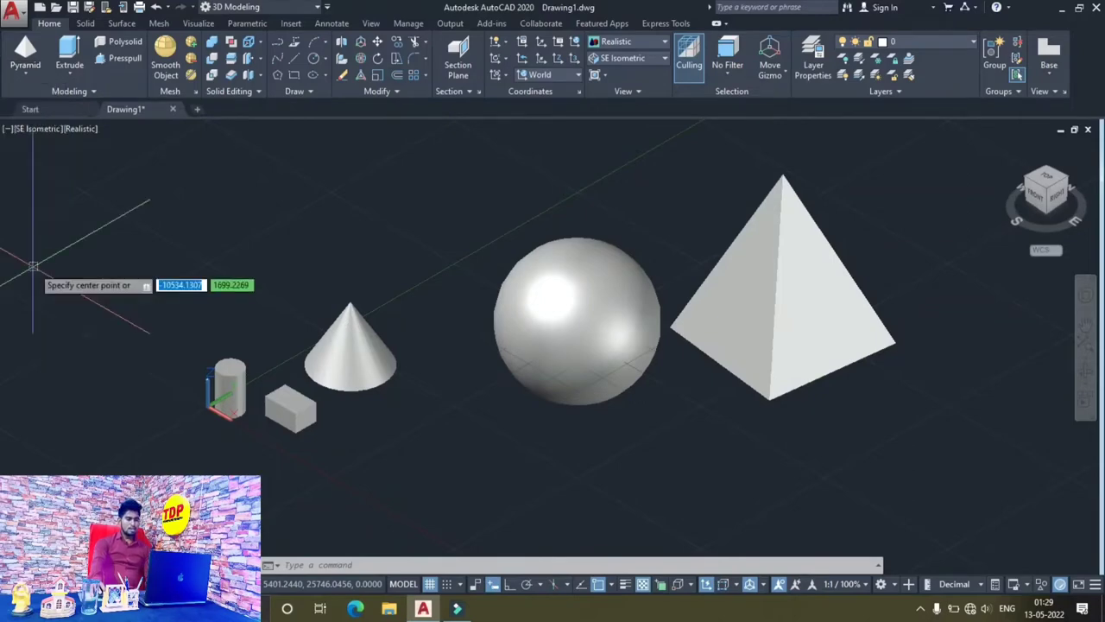
left_click(143, 249)
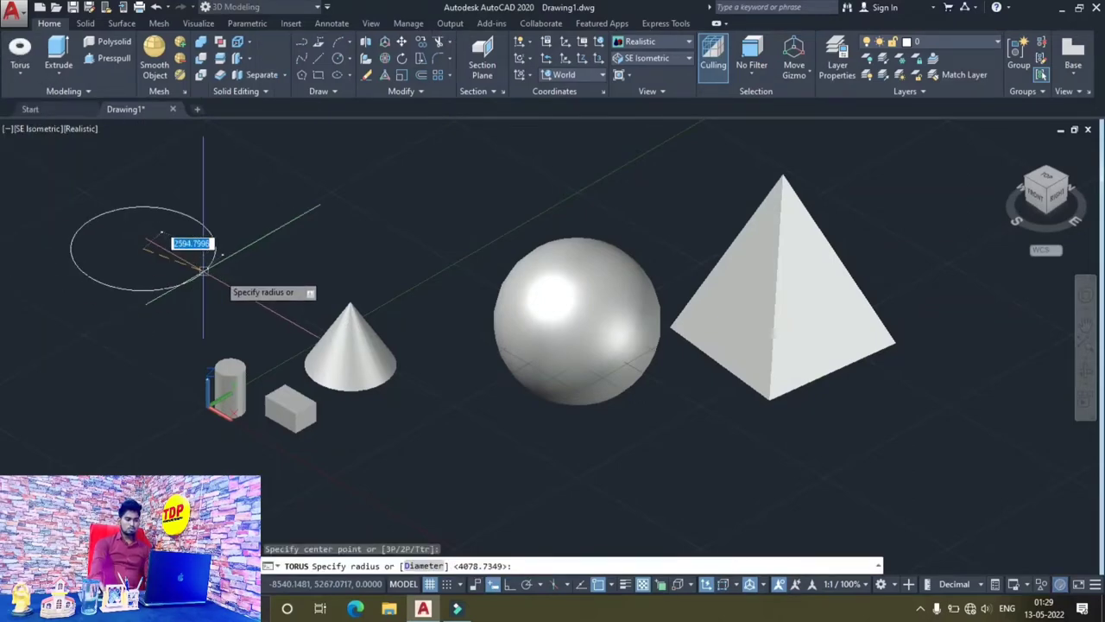
left_click(216, 269)
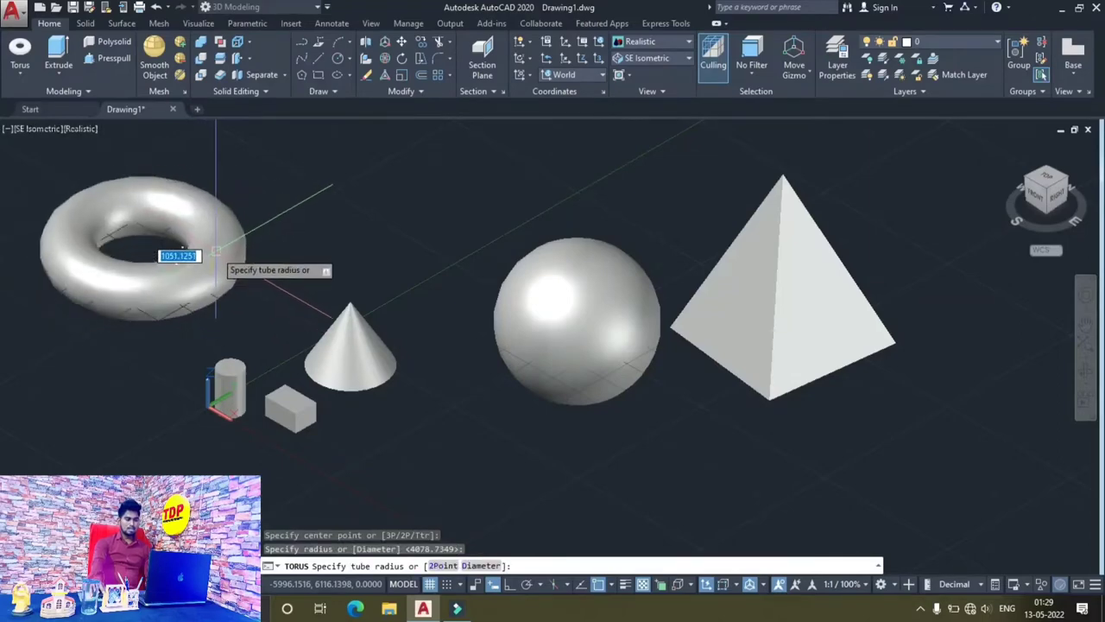
left_click(216, 250)
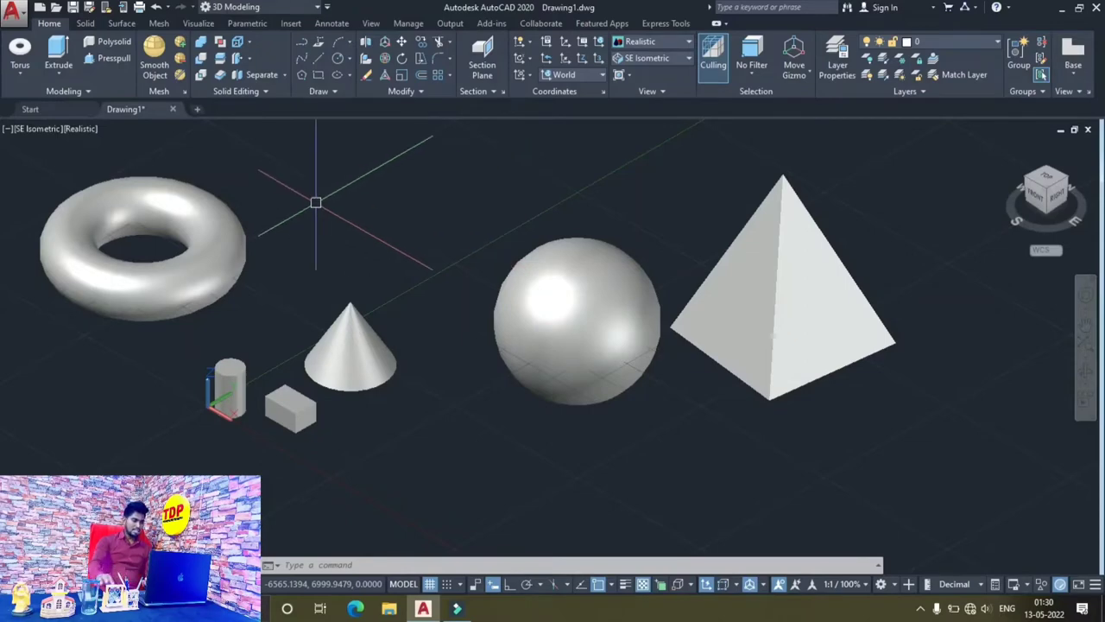
middle_click_drag(327, 216, 312, 320)
left_click_drag(311, 320, 313, 380)
Cancel the unfinished line and draw a new four-sided outline with LINE.
key("Escape")
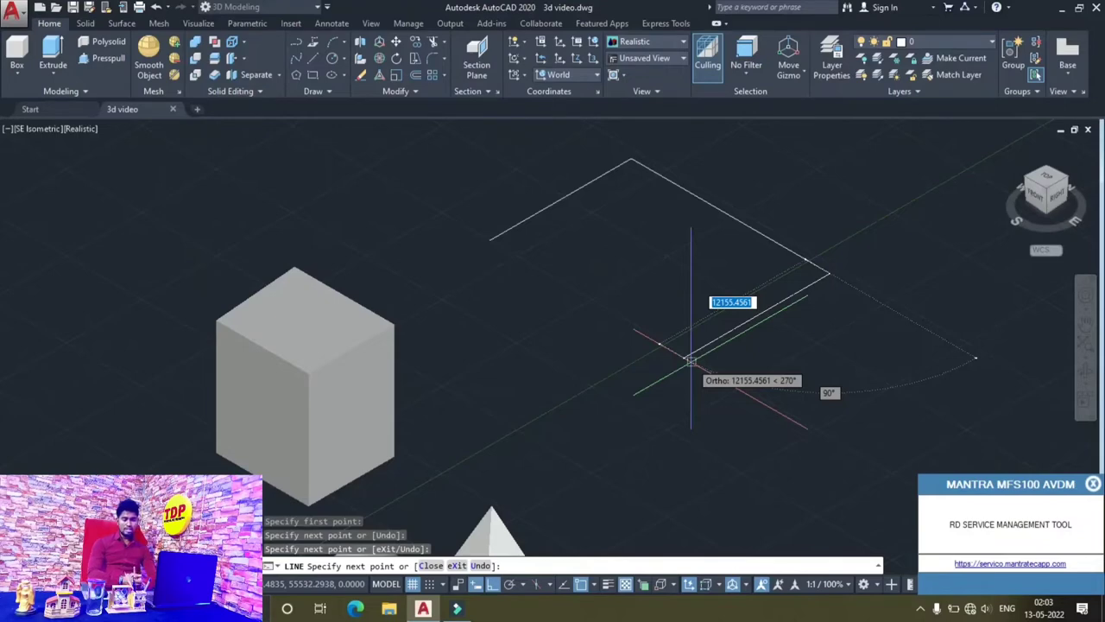
key("ctrl+z")
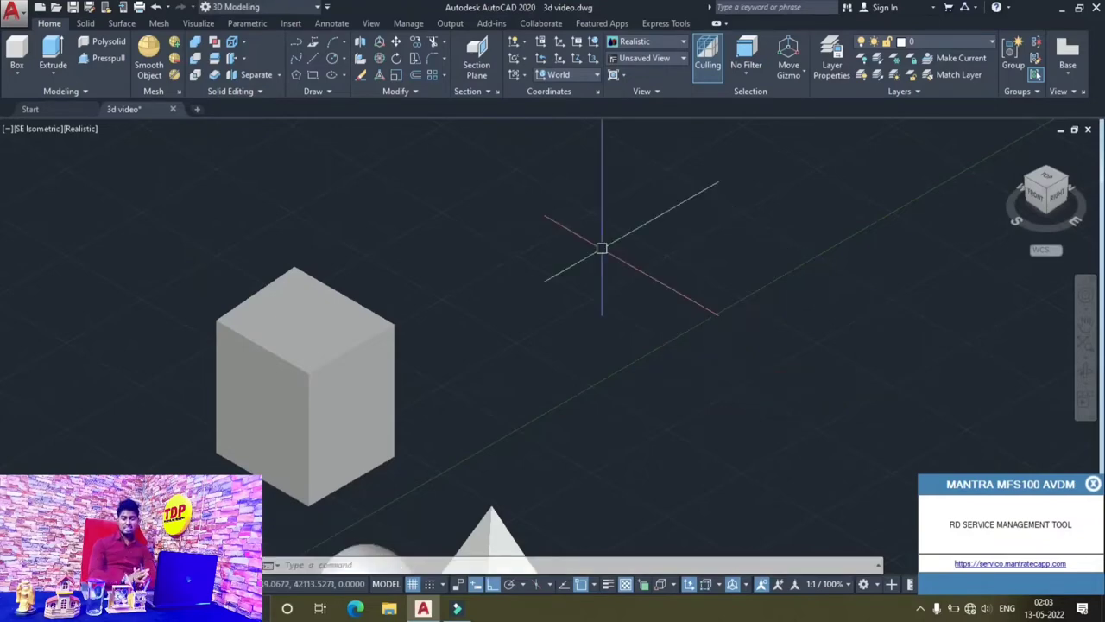
key("Return")
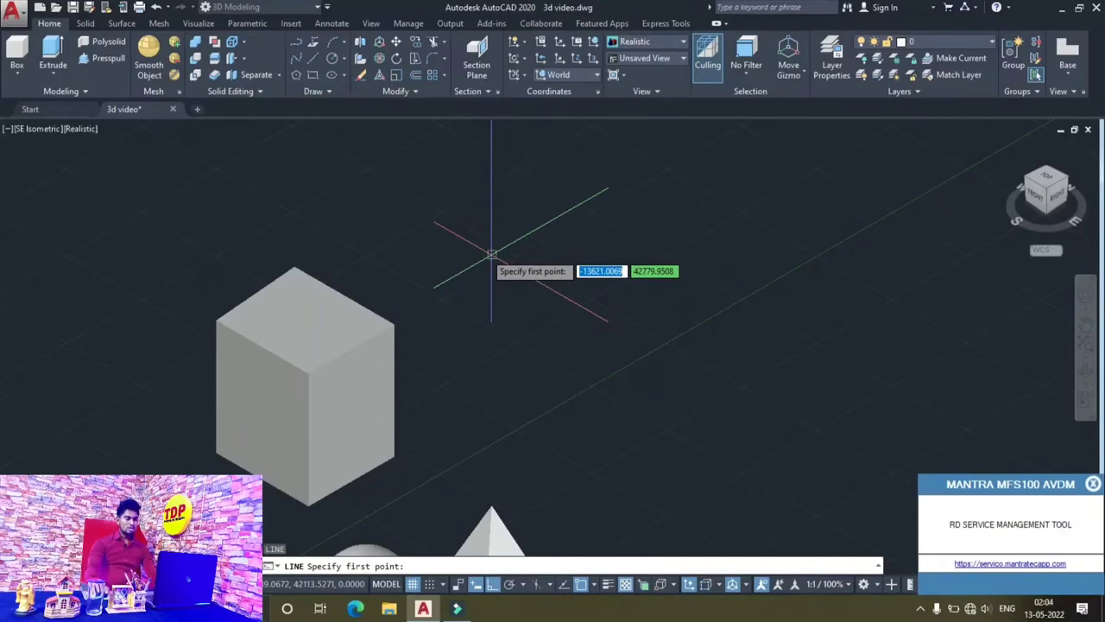
left_click(440, 244)
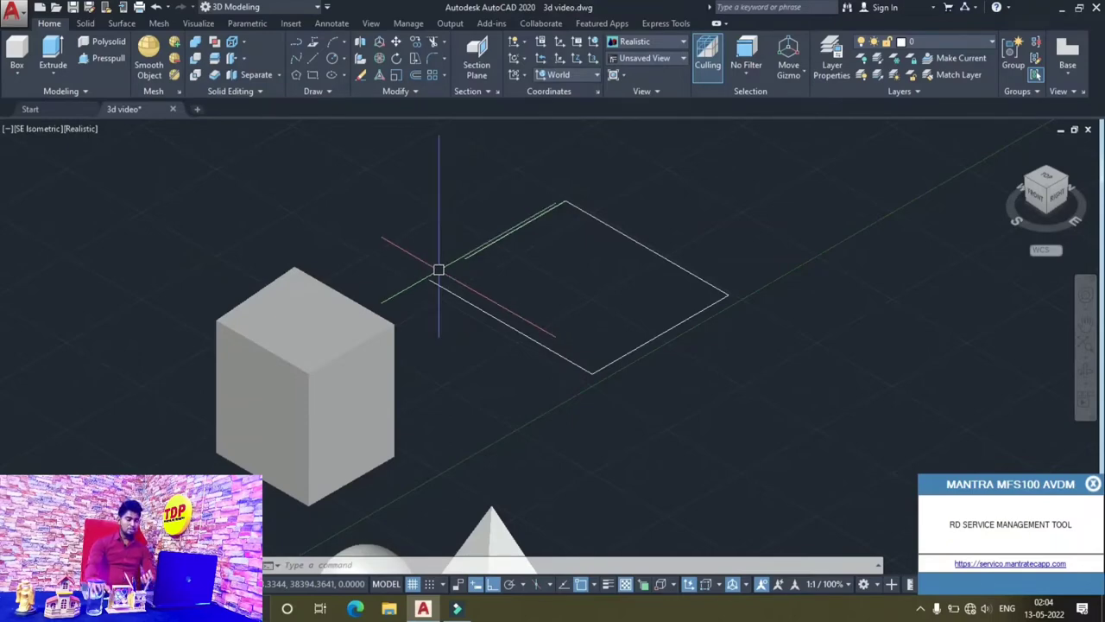
Window-select the four outline lines and join them into one polyline with J.
left_click(372, 170)
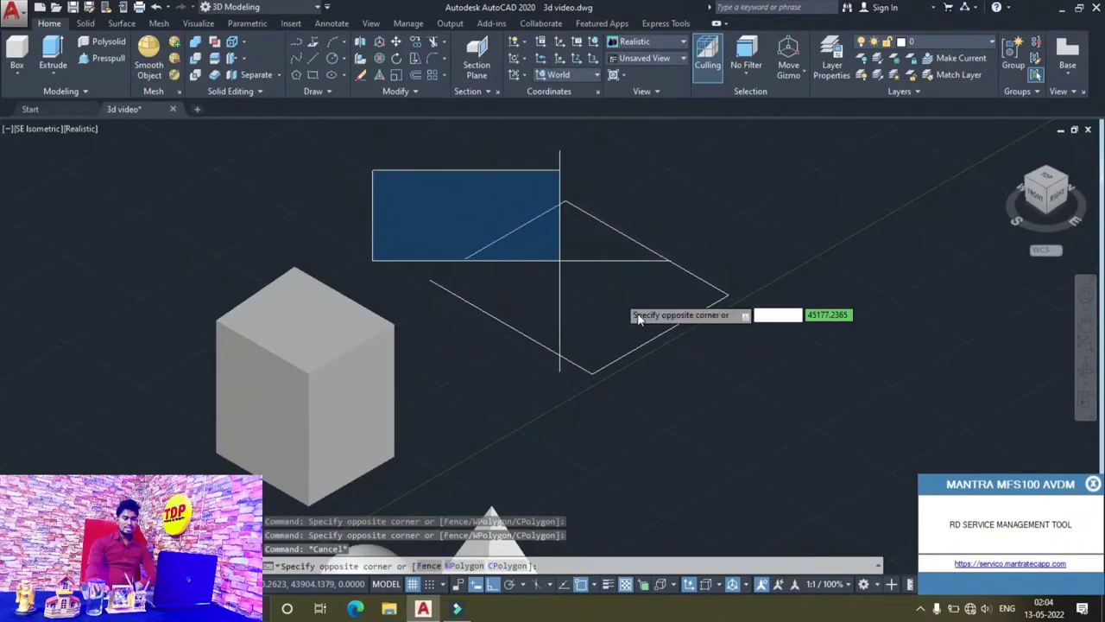
left_click(780, 399)
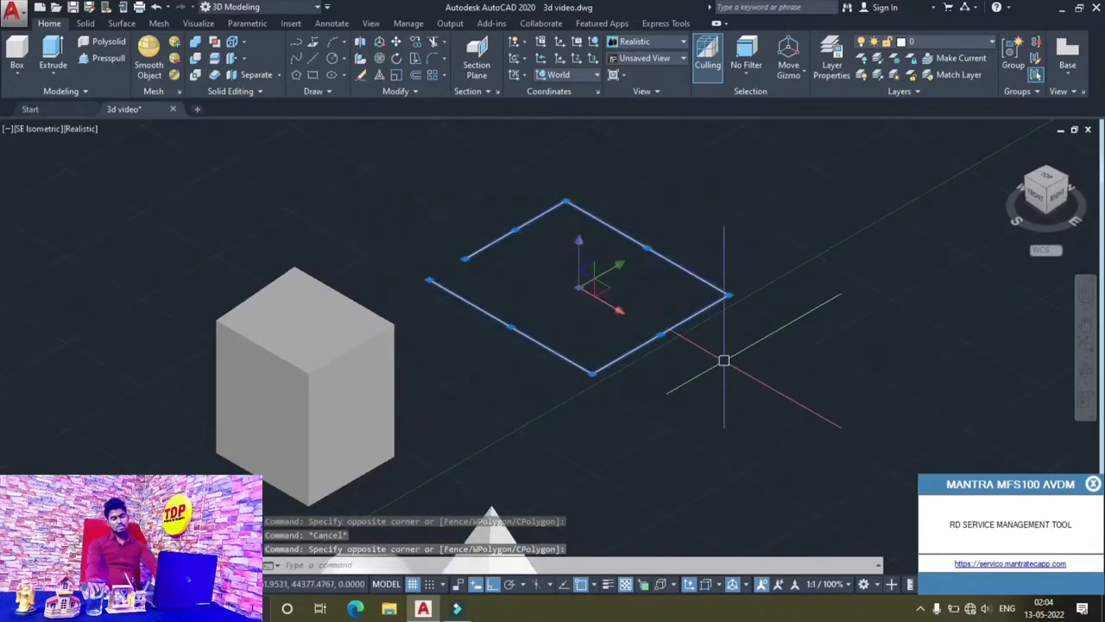
type("j")
key("Return")
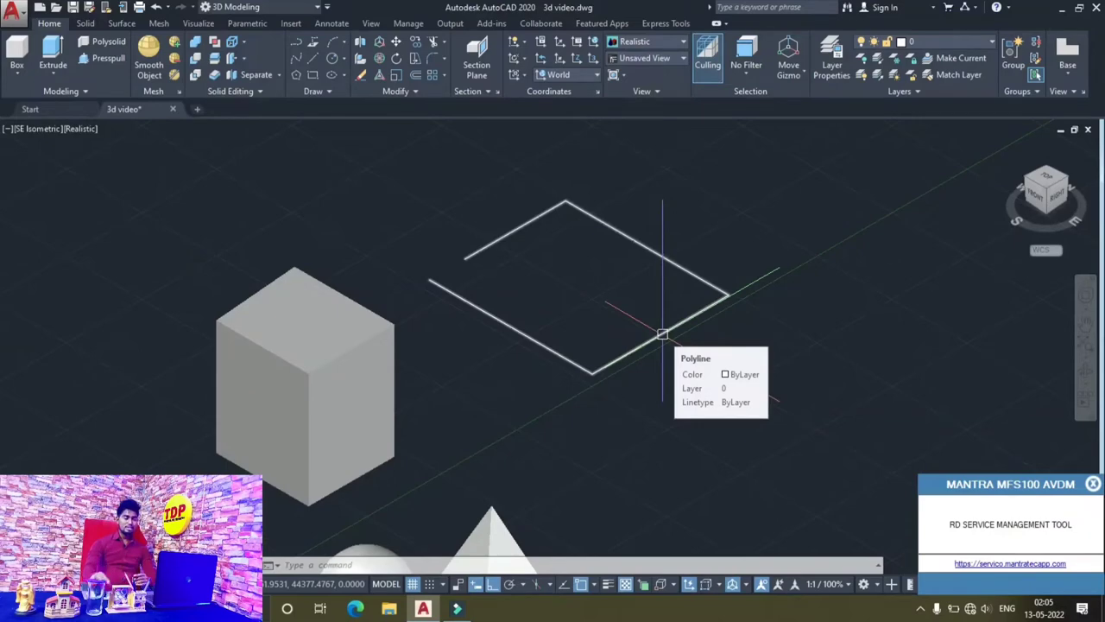
left_click(48, 57)
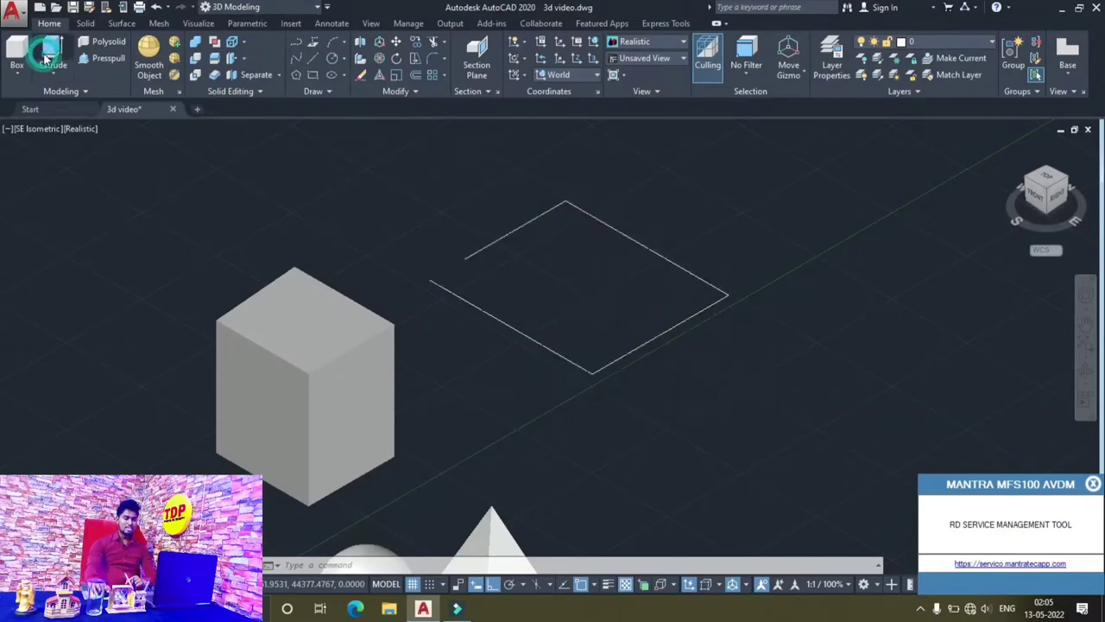
left_click(493, 247)
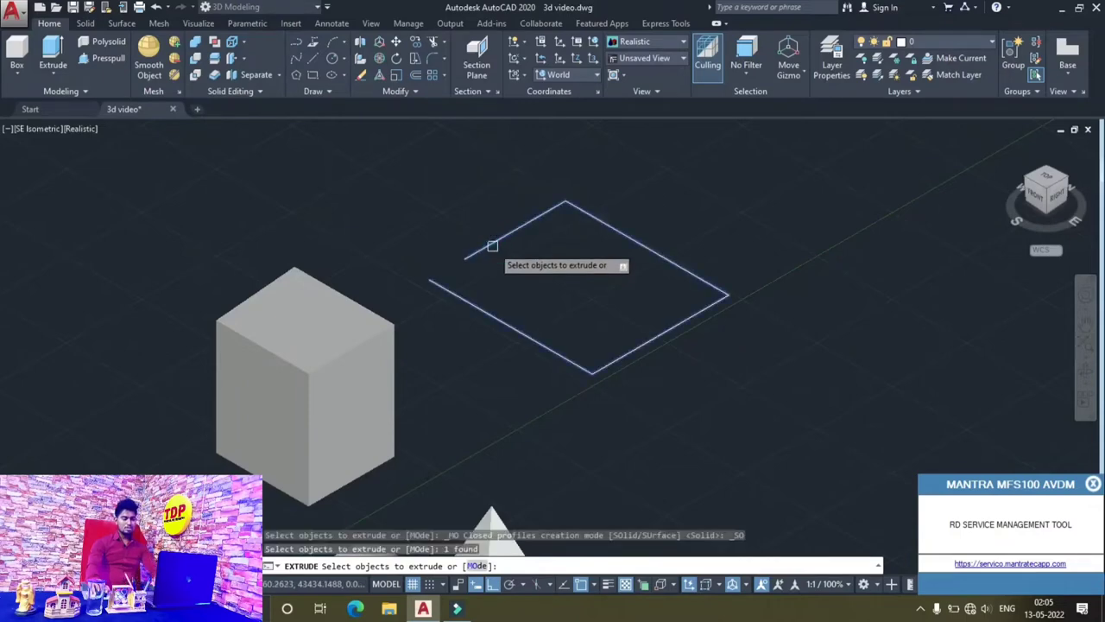
key("Return")
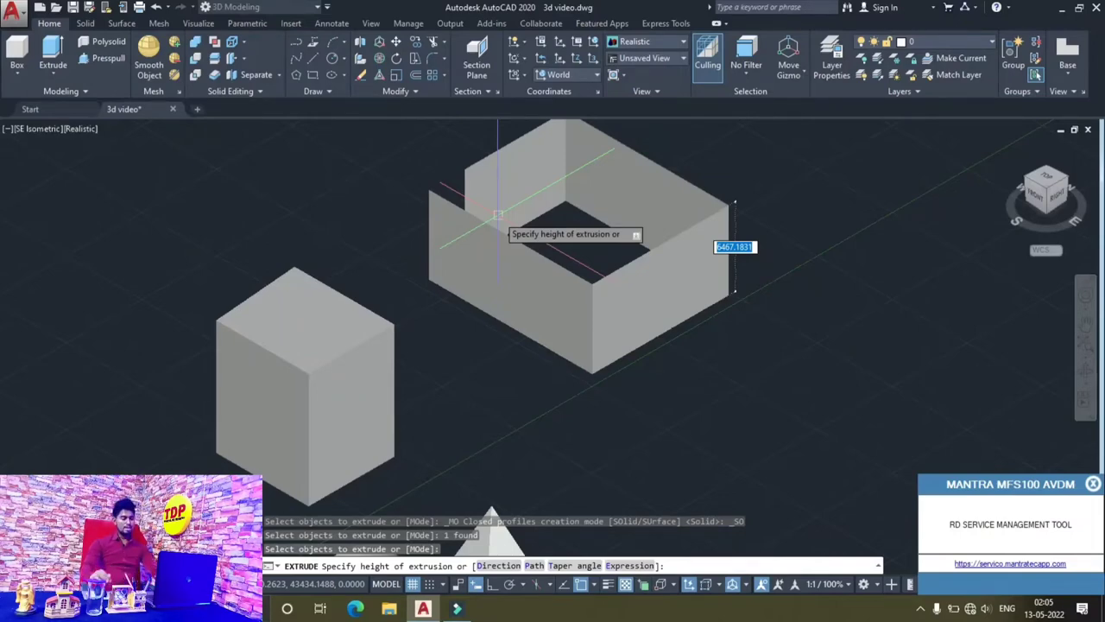
key("Escape")
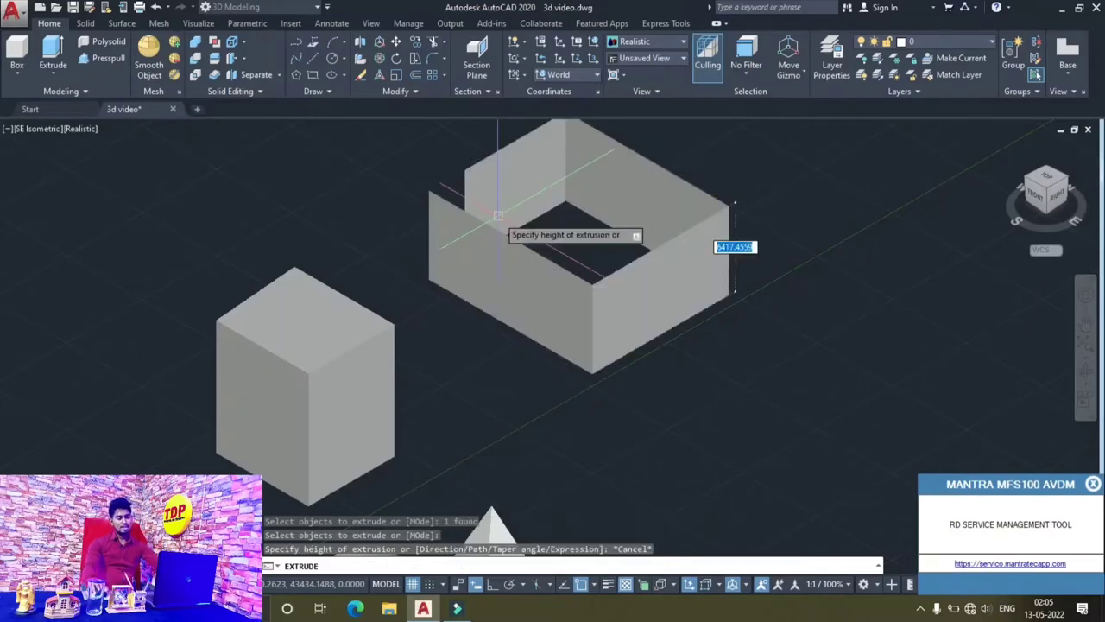
scroll(112, 337, "down", 4)
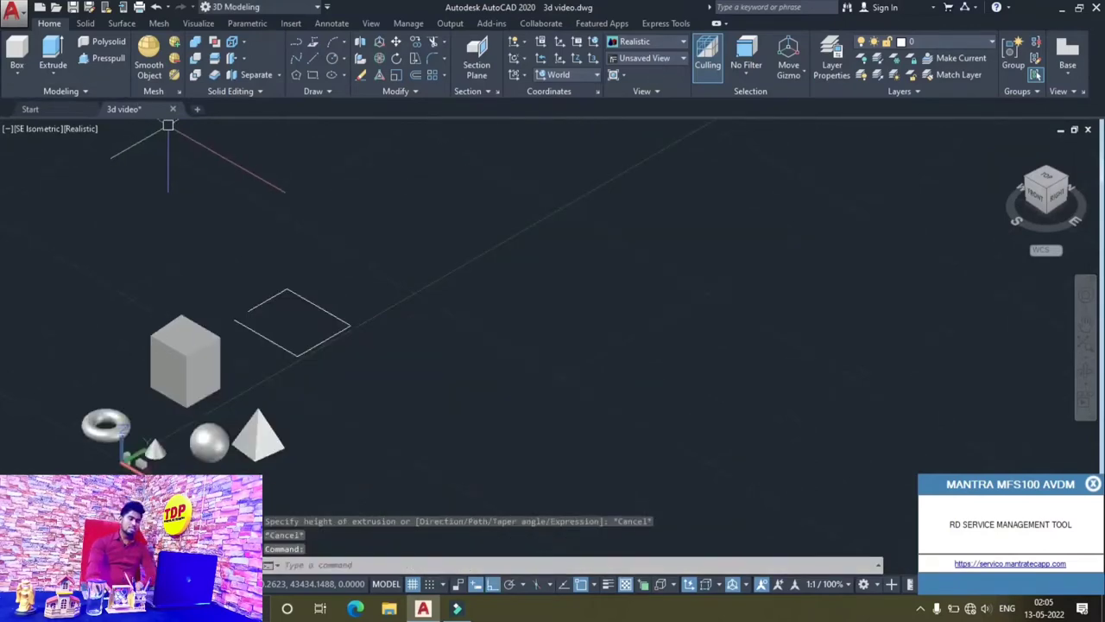
Pick the Loft tool, then draw a large circle on the ground plane beside the outline.
left_click(53, 76)
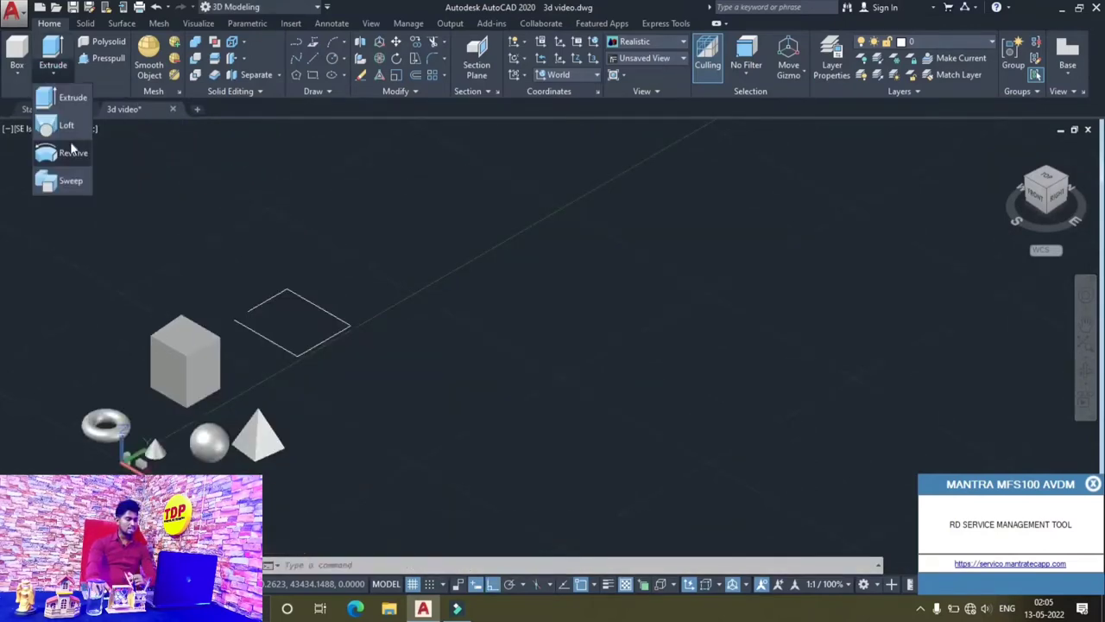
left_click(67, 125)
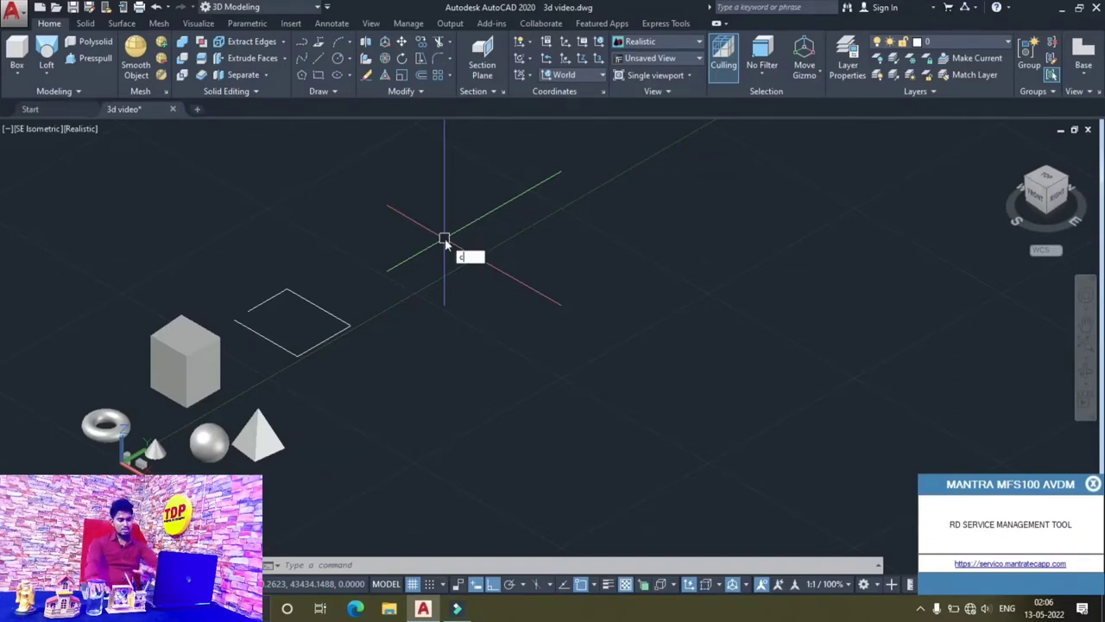
left_click(338, 57)
left_click(490, 283)
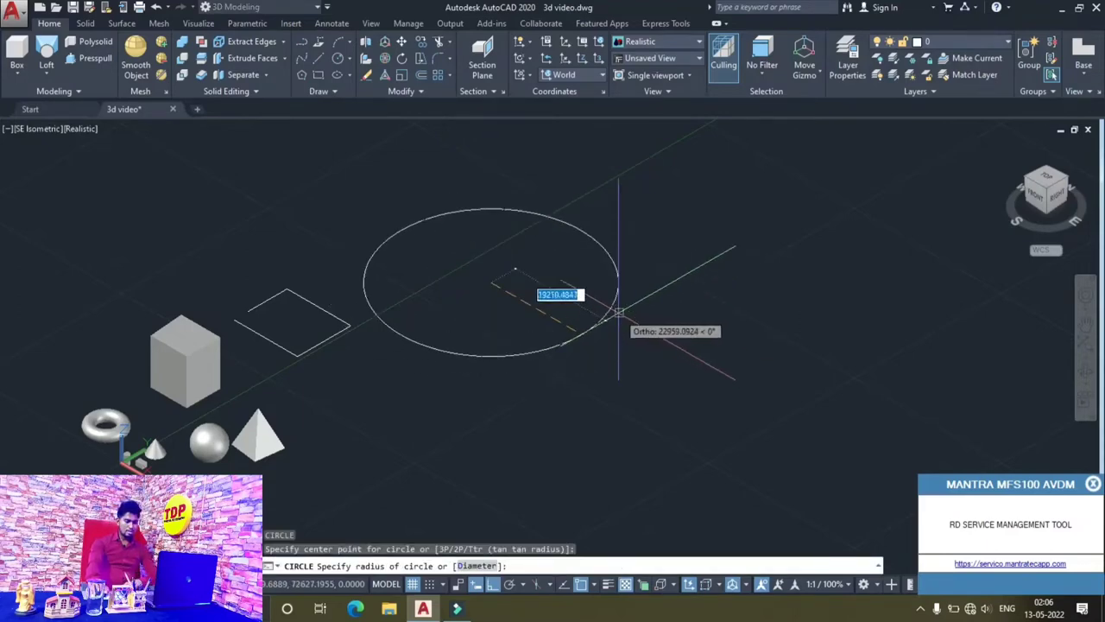
left_click(587, 306)
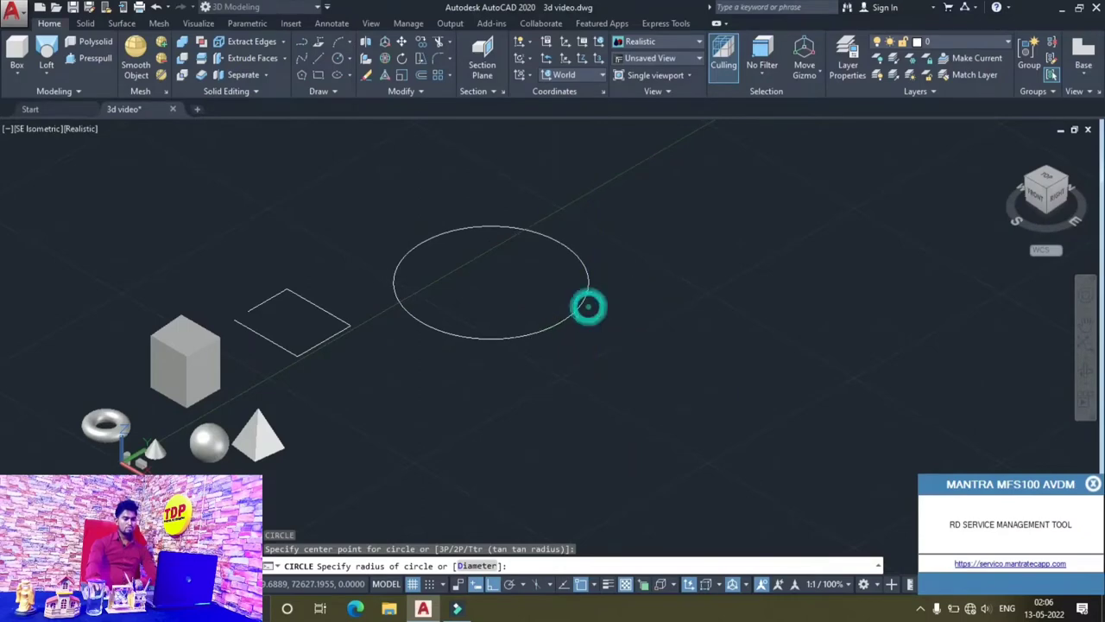
type("c")
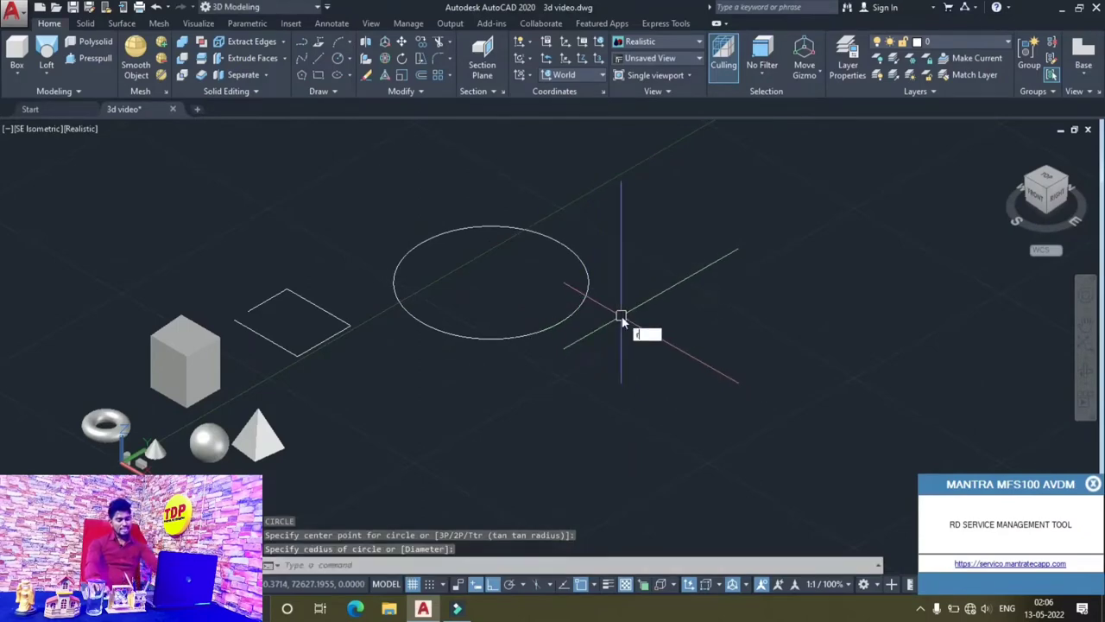
key("Return")
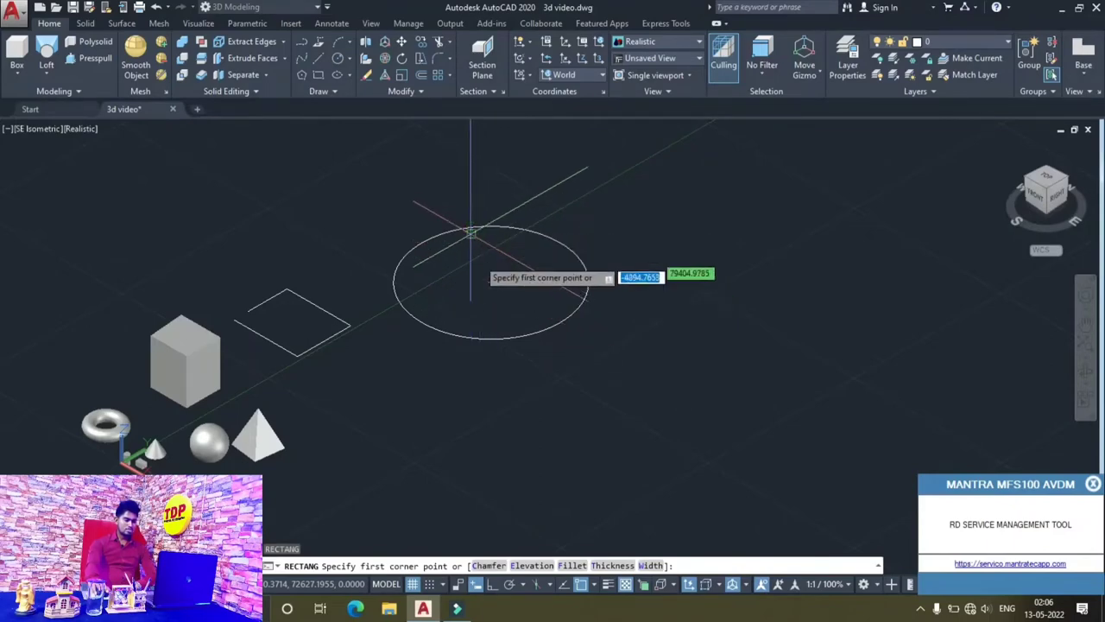
Draw a rectangle from the circle's centre out past its right side, then select it.
left_click(490, 281)
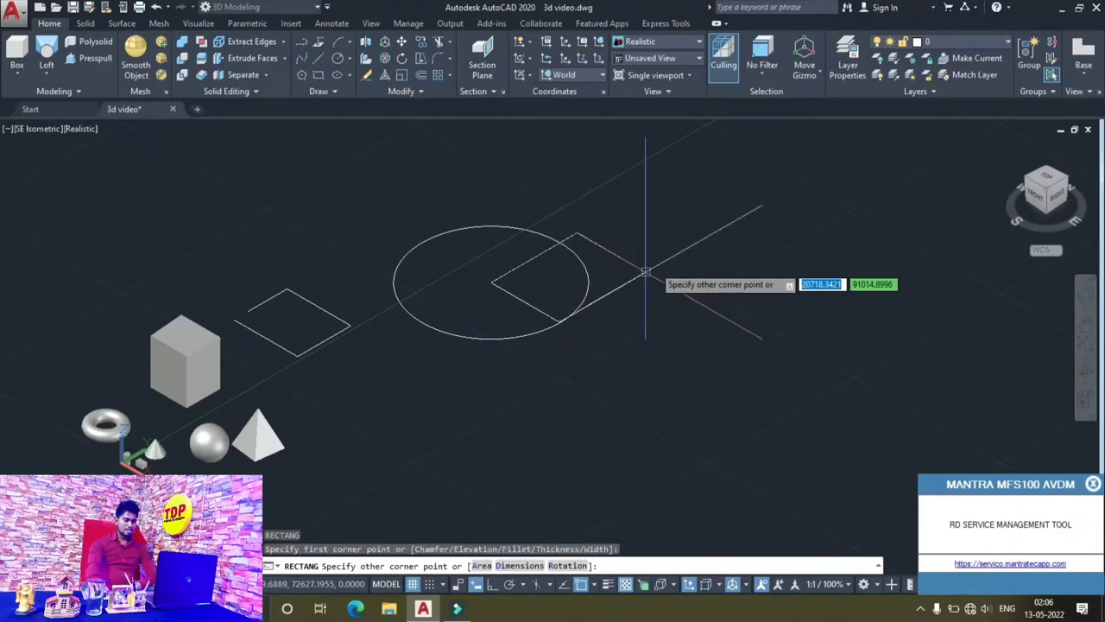
left_click(661, 255)
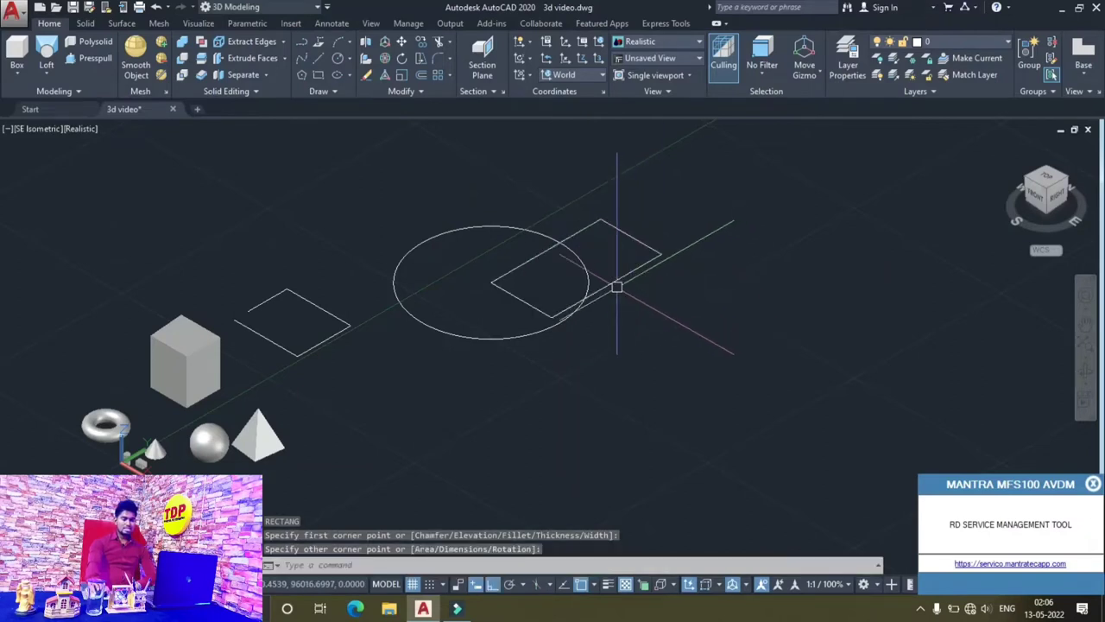
left_click(518, 266)
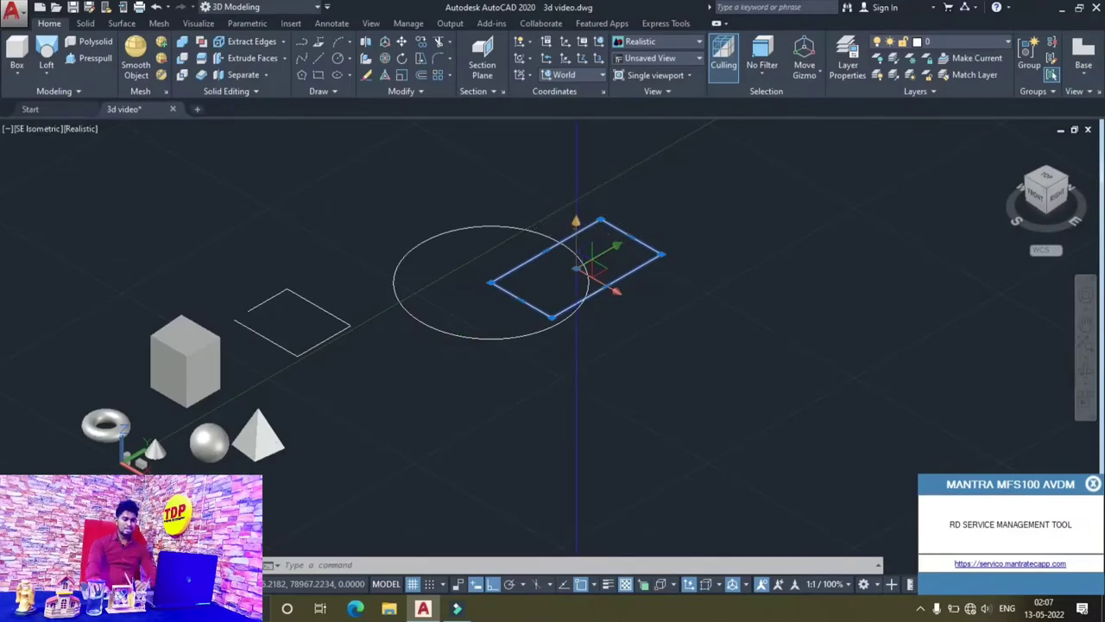
Raise the rectangle along Z above the circle, then orbit to check its height.
left_click(576, 226)
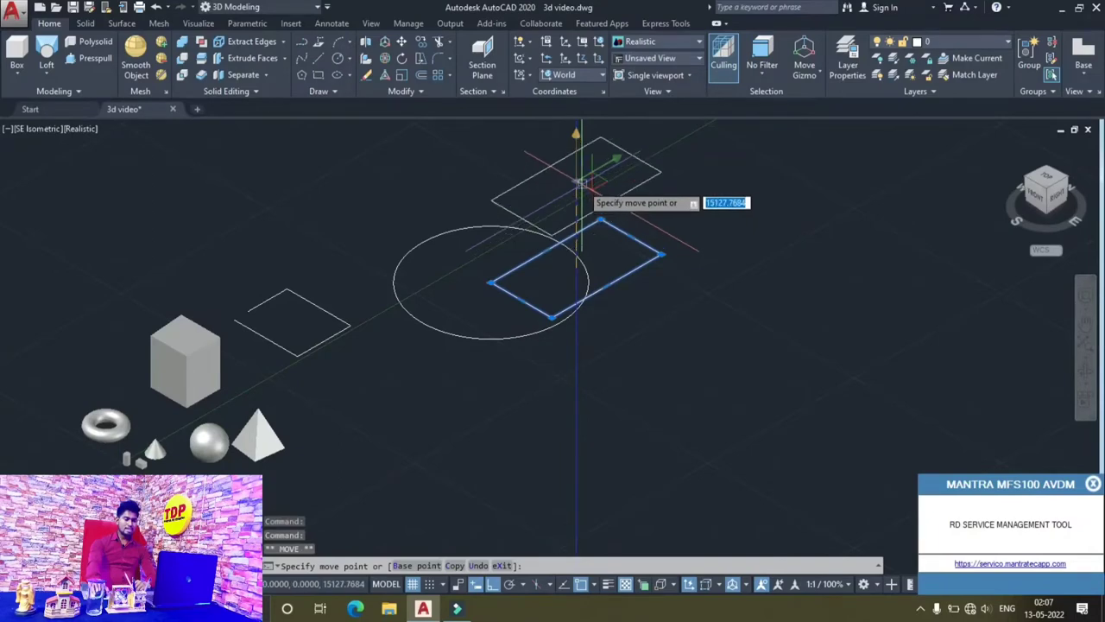
middle_click_drag(580, 183, 571, 293)
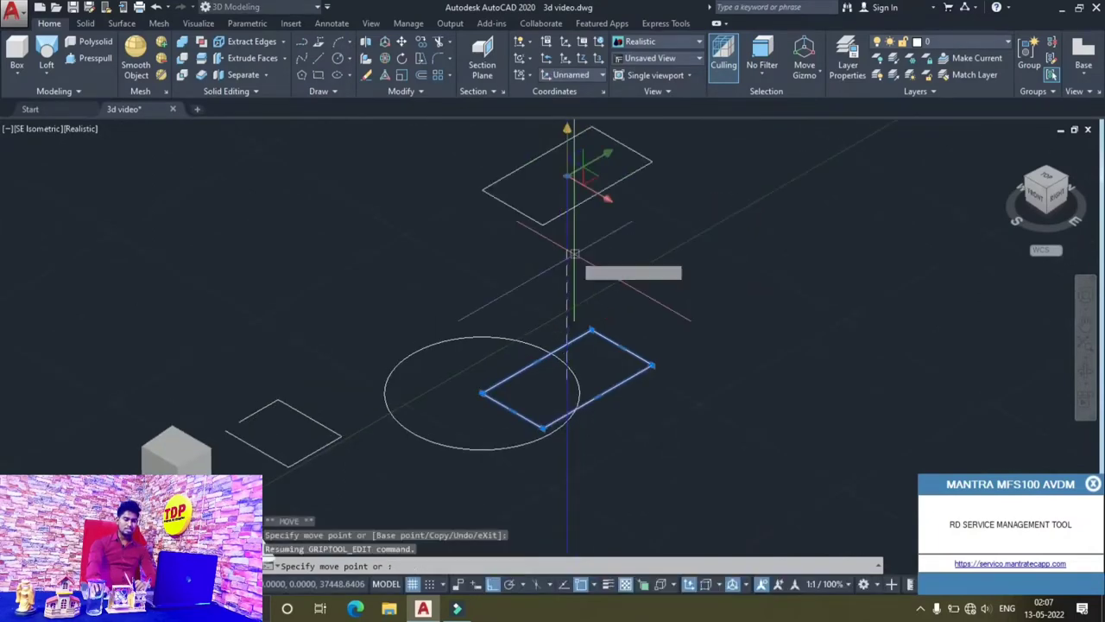
left_click(575, 269)
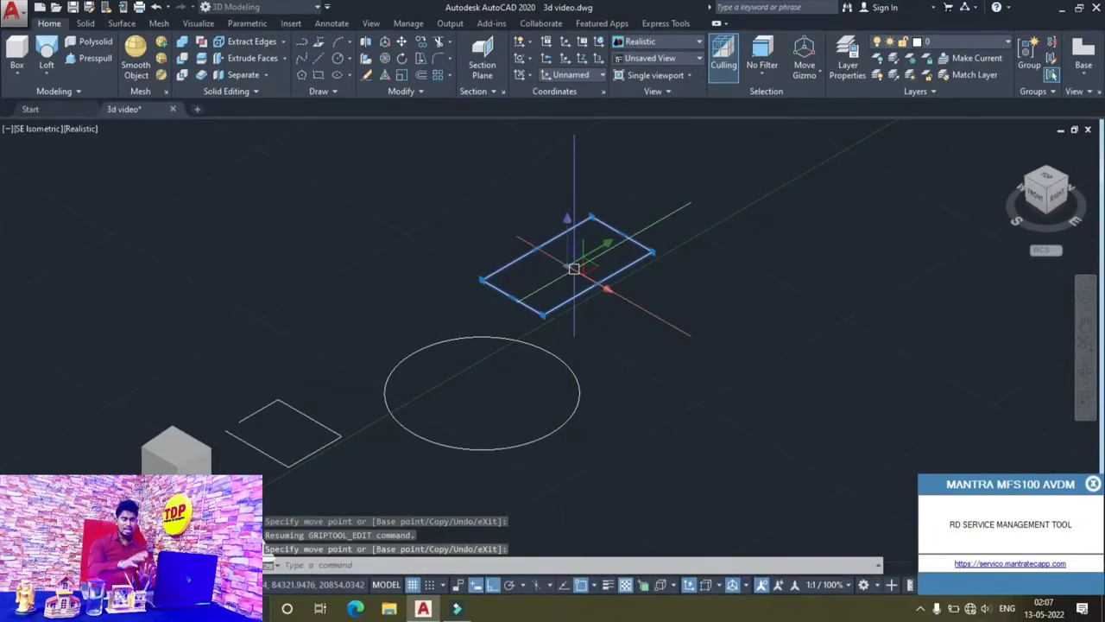
scroll(591, 302, "down", 1)
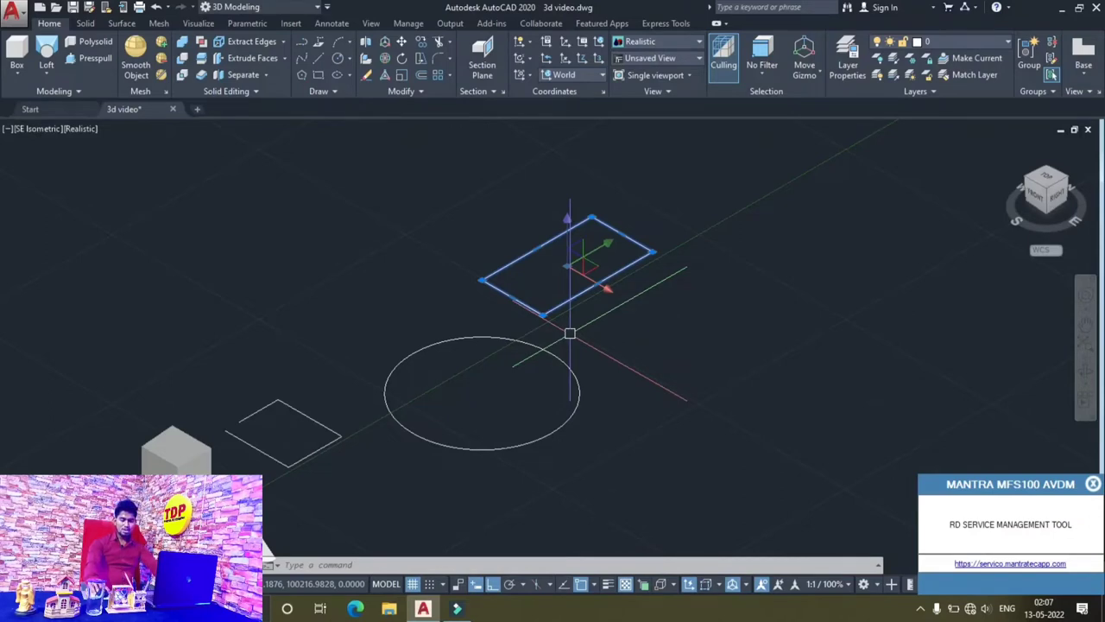
mouse_move(570, 332)
middle_mouse_down("shift")
mouse_move(568, 266)
mouse_move(575, 299)
mouse_move(631, 288)
mouse_move(486, 296)
mouse_move(460, 281)
middle_mouse_up("shift")
mouse_move(446, 239)
middle_mouse_down("shift")
mouse_move(491, 279)
mouse_move(513, 313)
mouse_move(503, 319)
mouse_move(491, 310)
mouse_move(521, 268)
middle_mouse_up("shift")
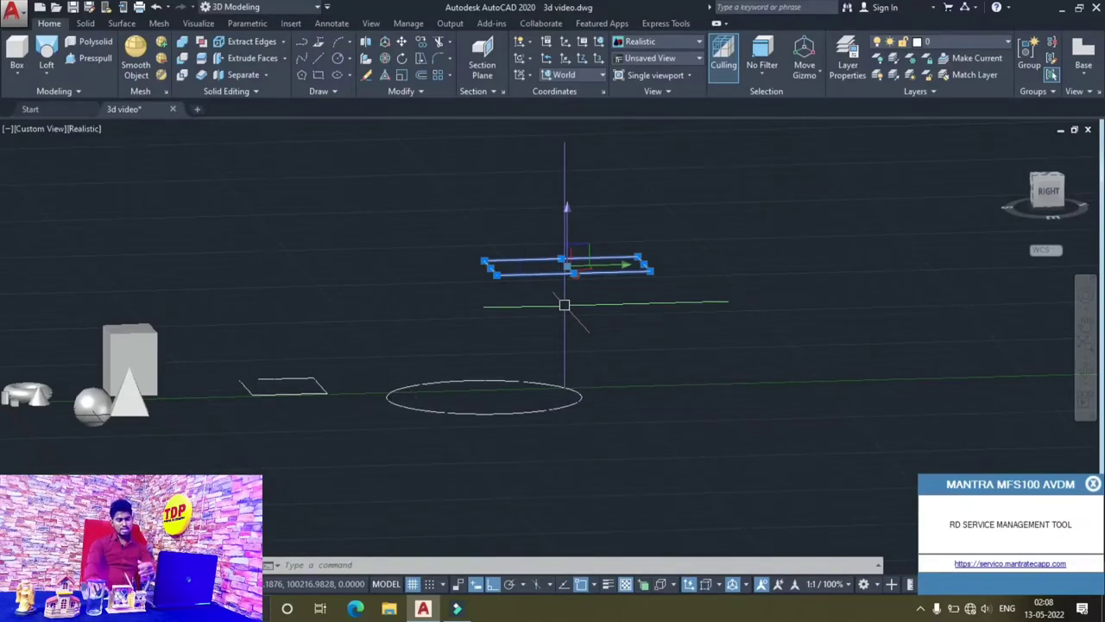
Loft the circle into the raised rectangle with Cross sections only, then orbit to inspect.
key("Escape")
middle_click_drag(555, 353, 417, 332, "shift")
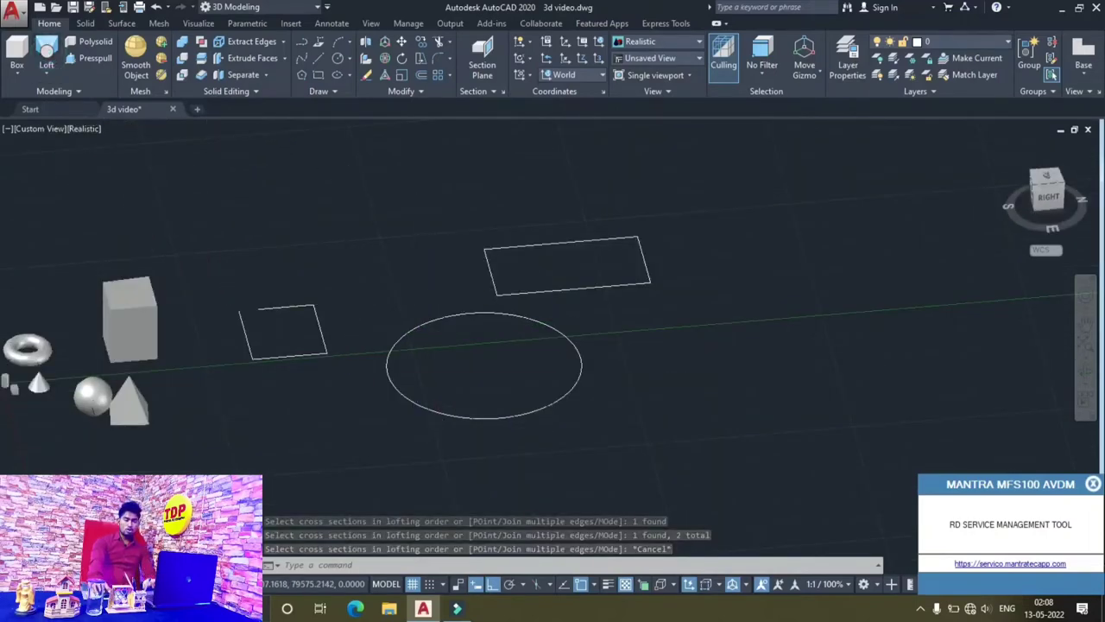
left_click(46, 56)
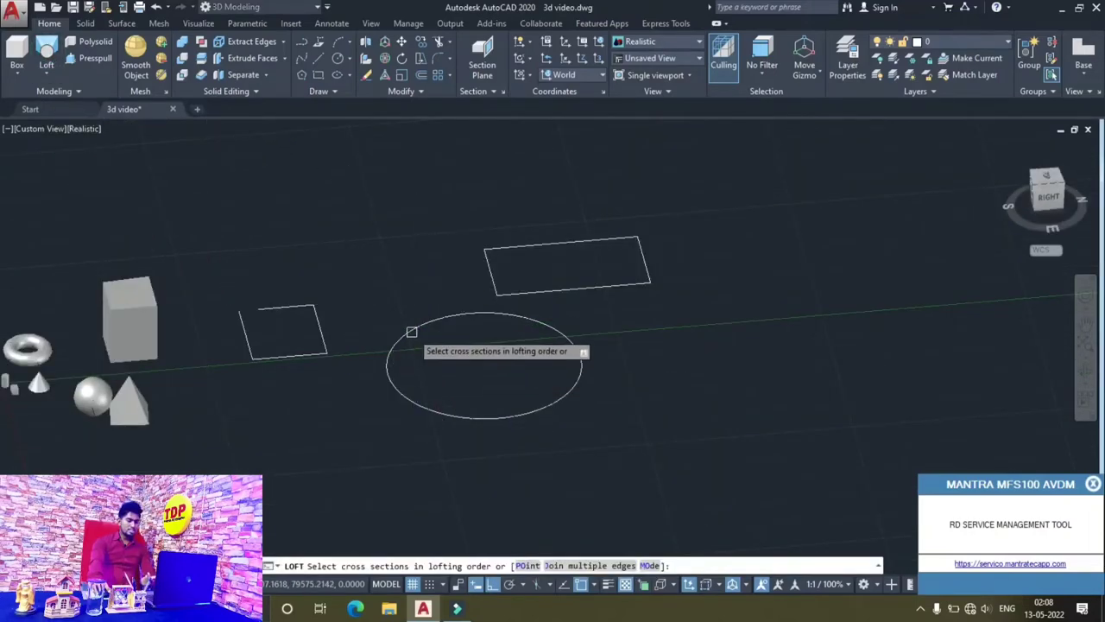
left_click(411, 331)
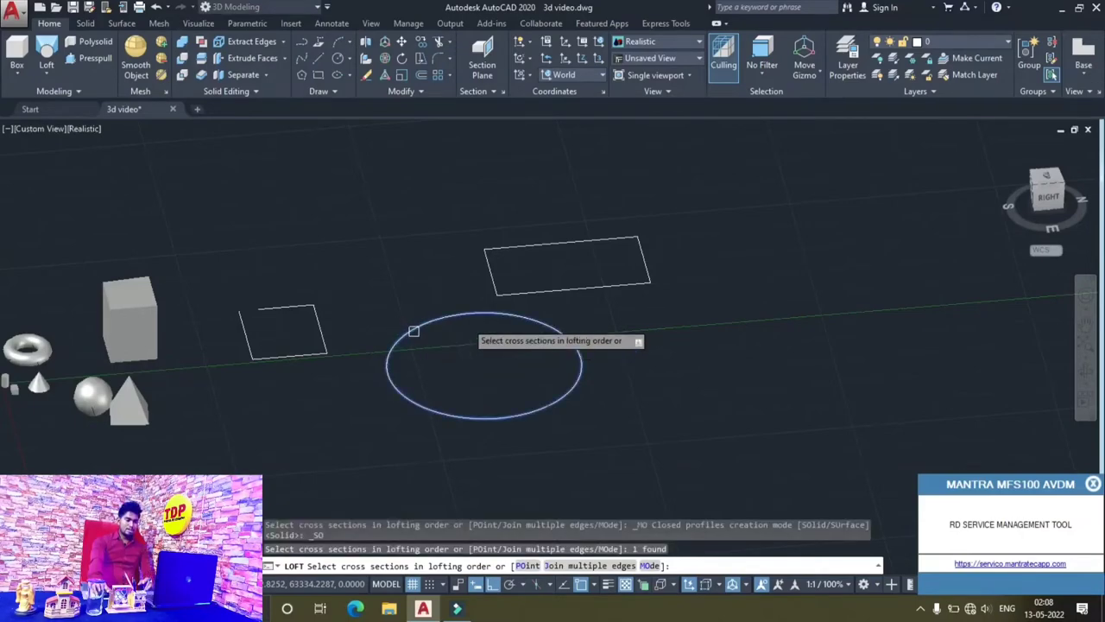
left_click(571, 291)
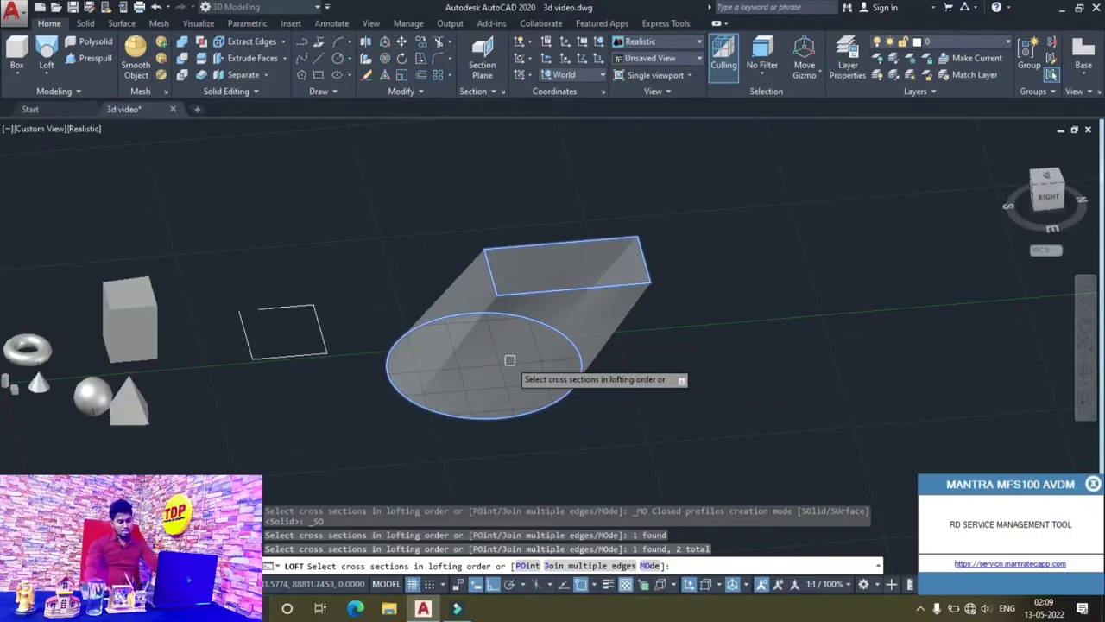
mouse_move(509, 360)
middle_mouse_down("shift")
mouse_move(492, 394)
mouse_move(506, 382)
mouse_move(499, 367)
middle_mouse_up("shift")
key("Return")
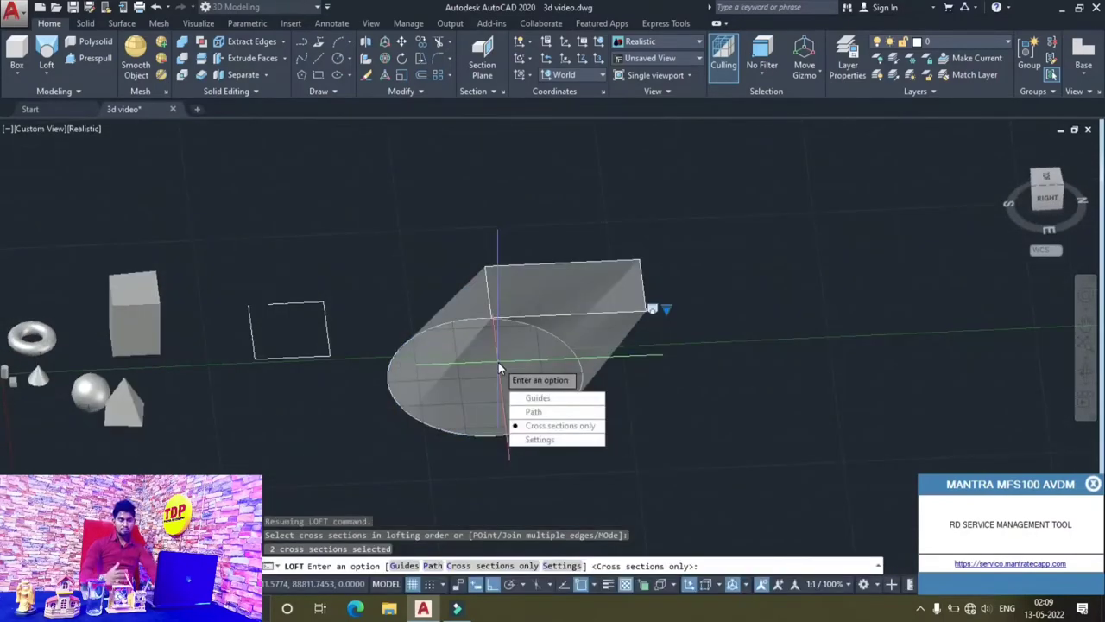
key("Return")
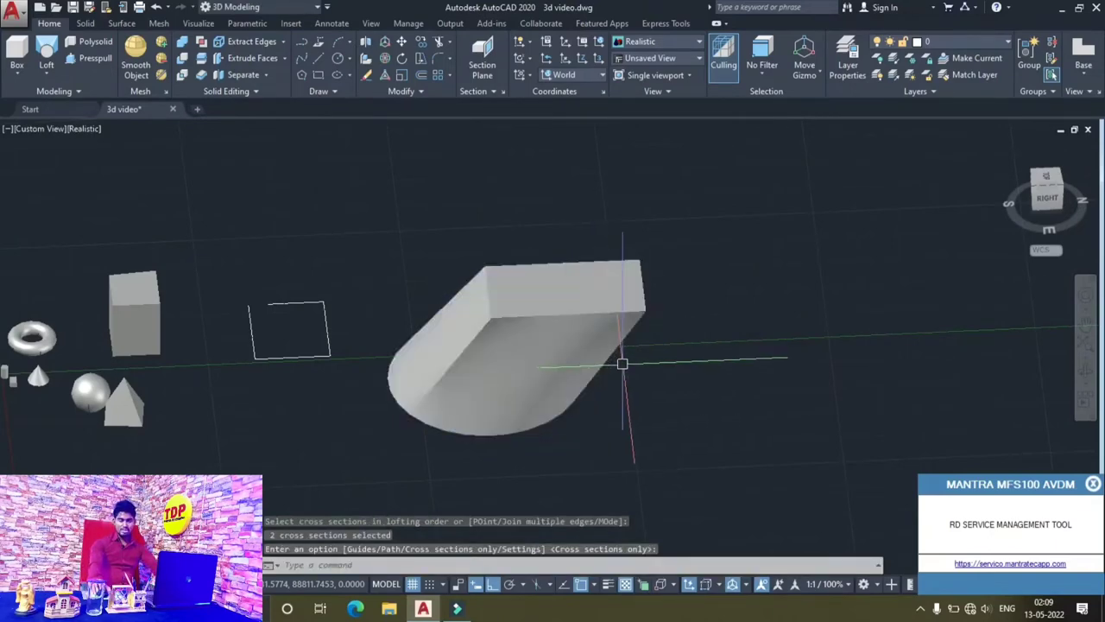
mouse_move(648, 375)
middle_mouse_down("shift")
mouse_move(581, 310)
mouse_move(648, 338)
mouse_move(666, 358)
mouse_move(657, 390)
middle_mouse_up("shift")
key("Return")
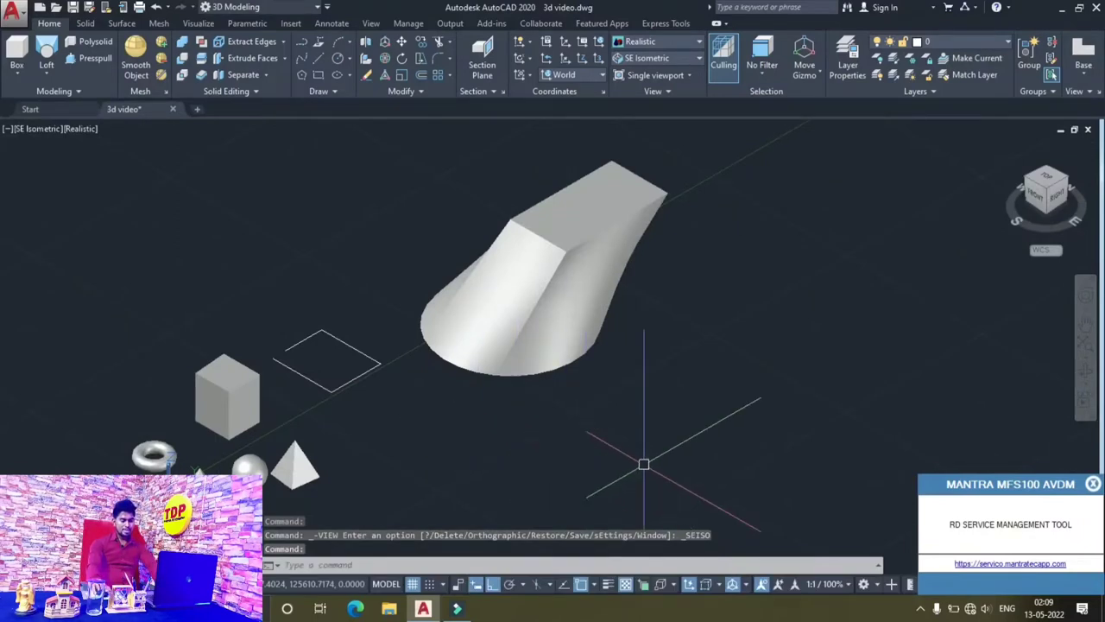
Draw a new square rectangle on the ground plane beside the lofted solid.
type("f")
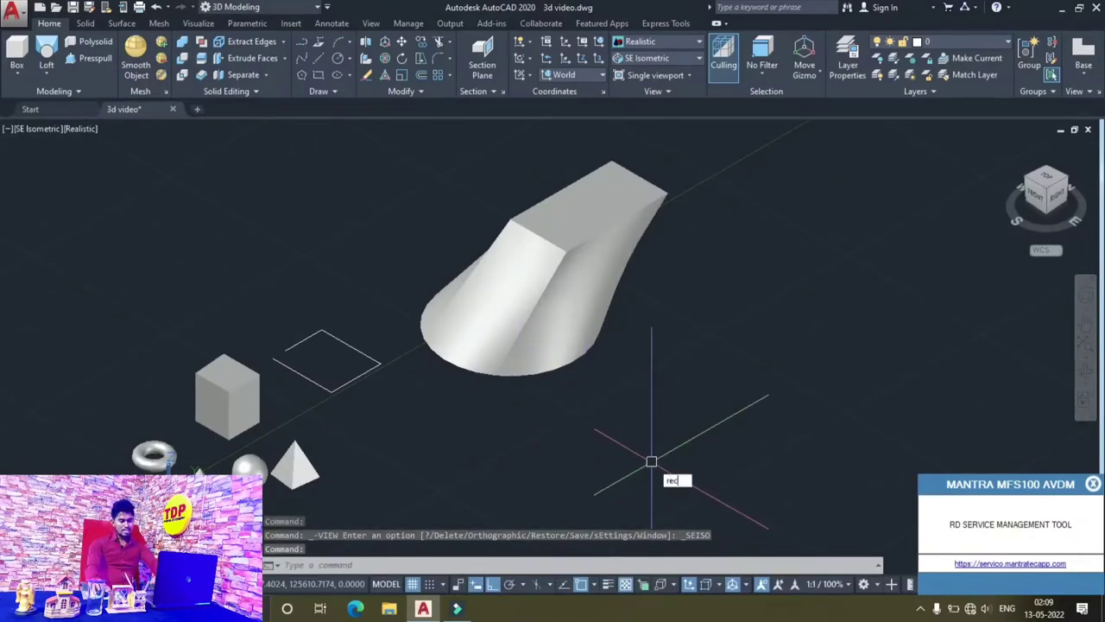
key("Return")
left_click(606, 455)
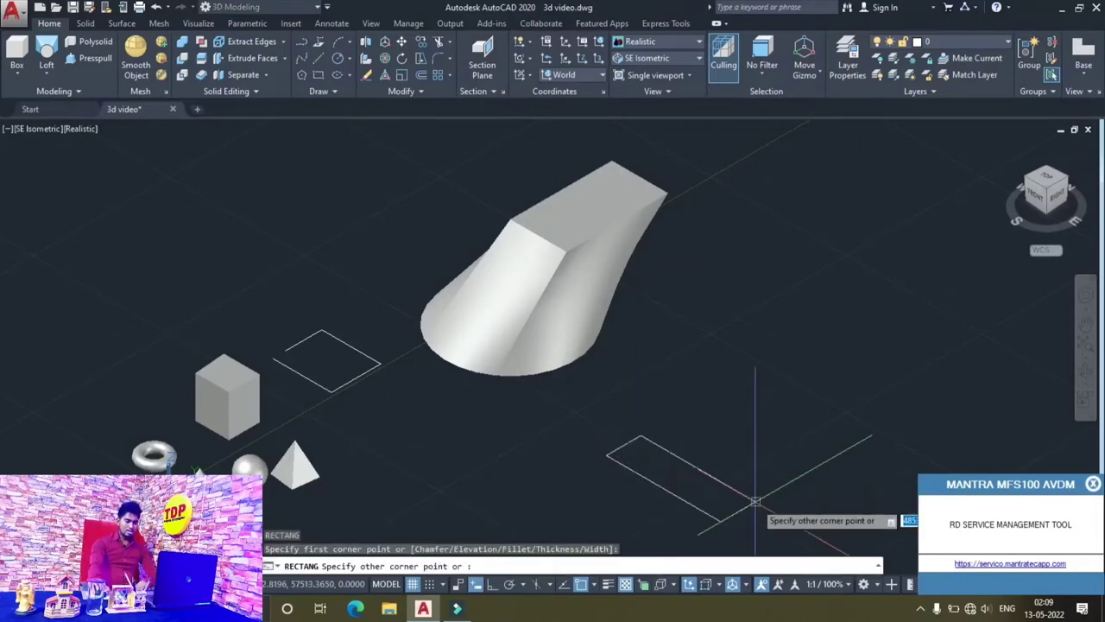
left_click(842, 445)
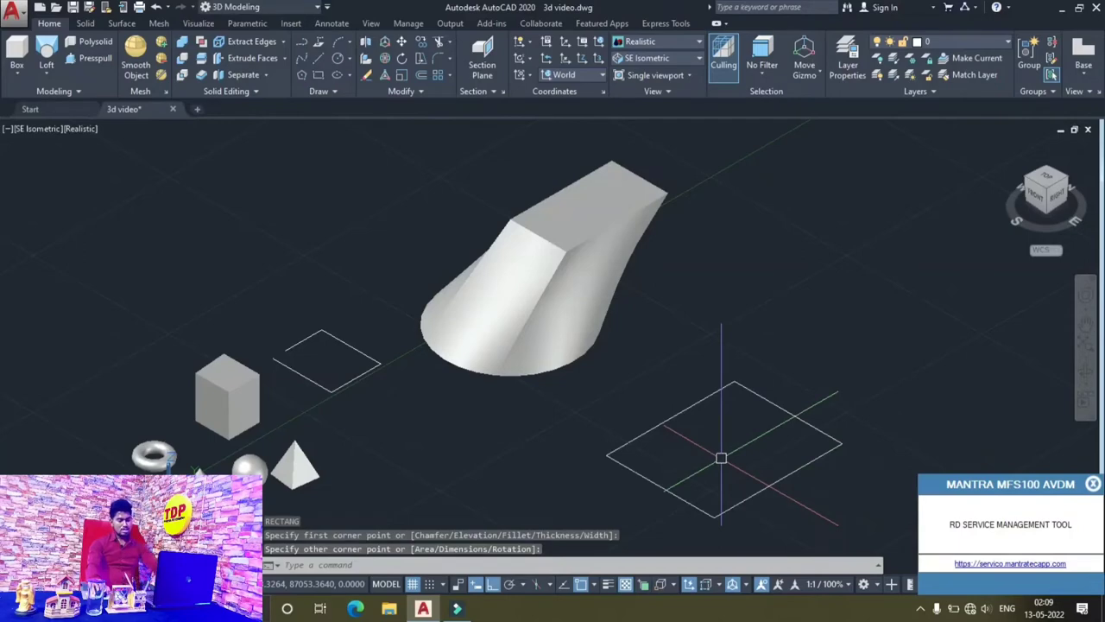
type("c")
Add two concentric circles centred inside the rectangle, the second with a smaller radius.
key("Return")
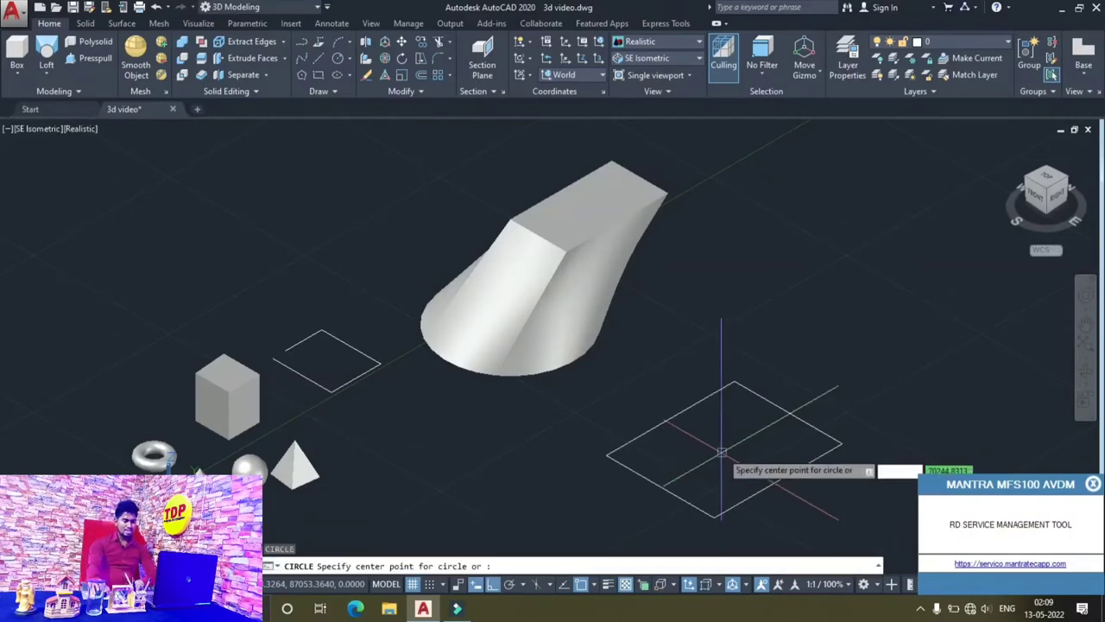
left_click(724, 447)
left_click(777, 449)
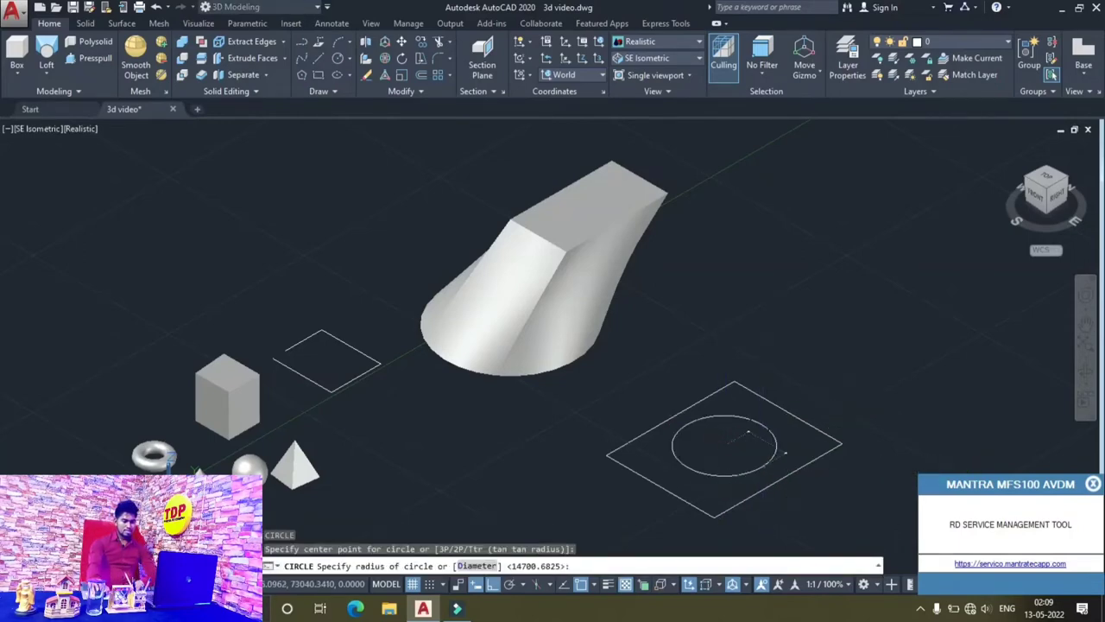
key("Return")
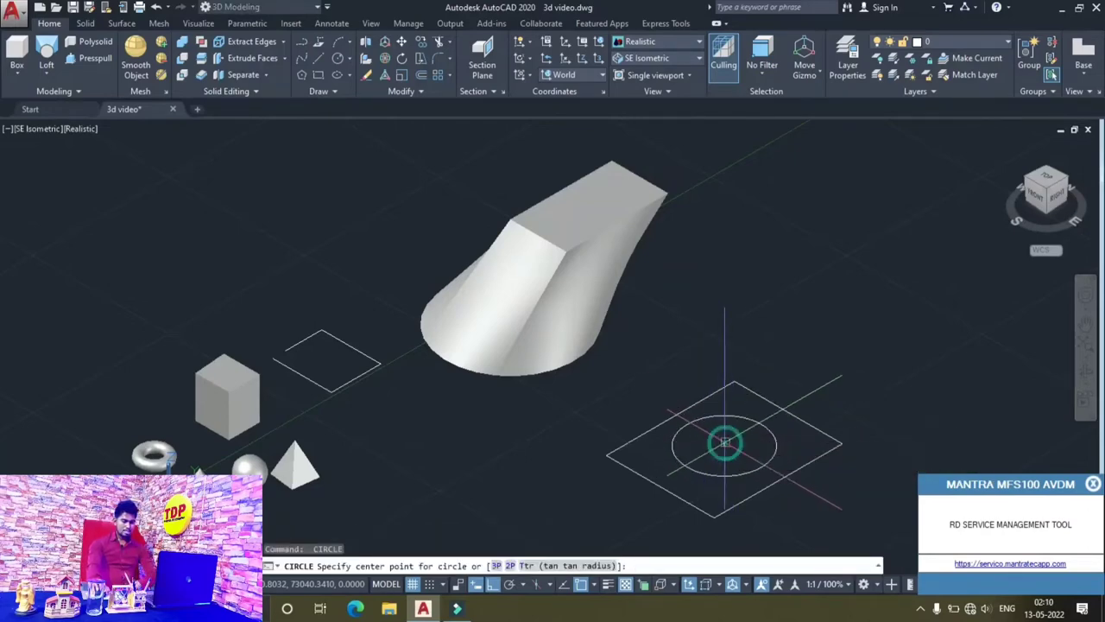
left_click(724, 445)
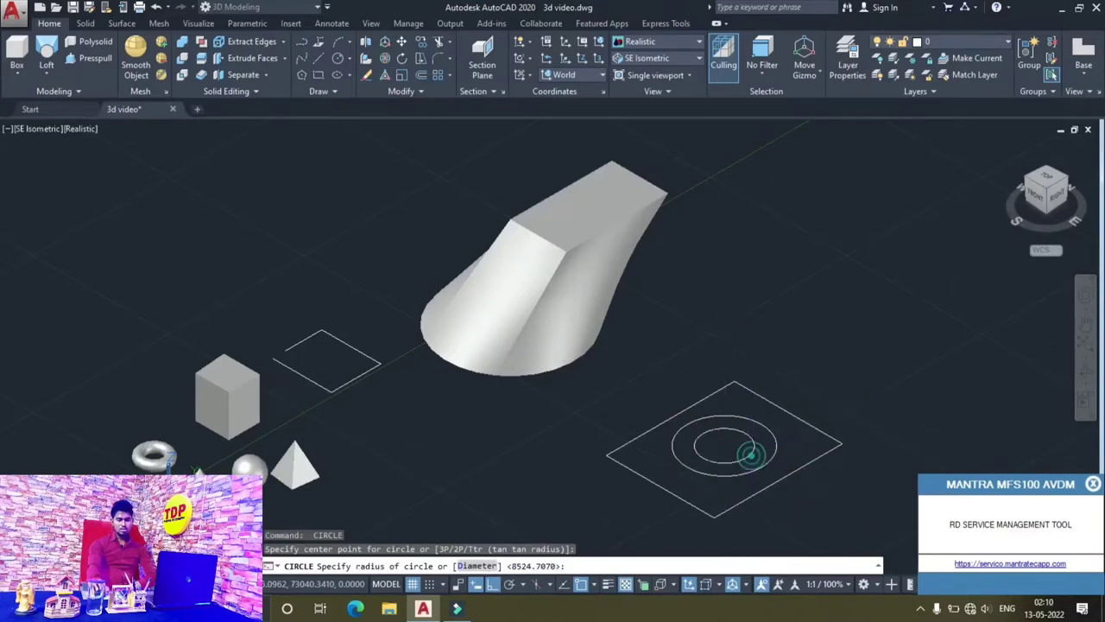
left_click(748, 450)
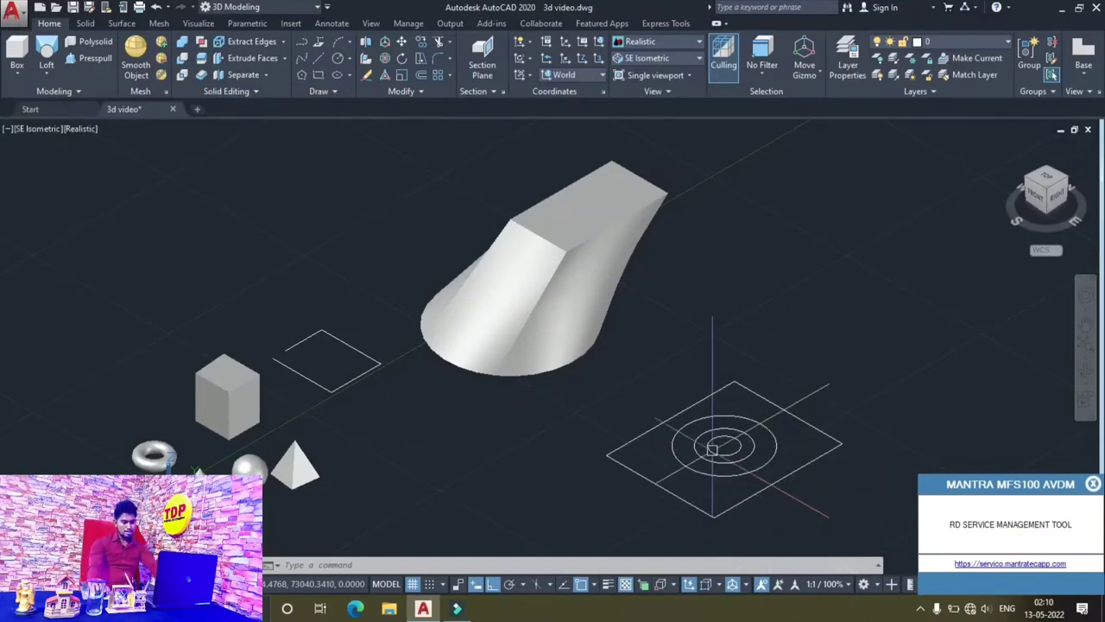
left_click(723, 445)
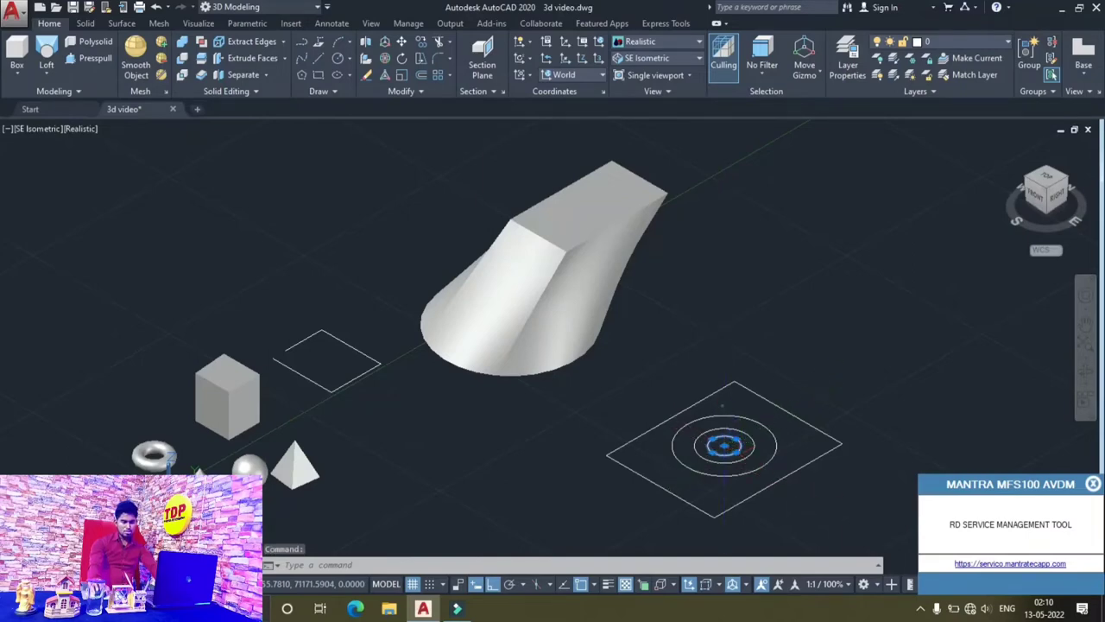
Raise the inner circle high above the rectangle along the vertical axis.
left_click(724, 445)
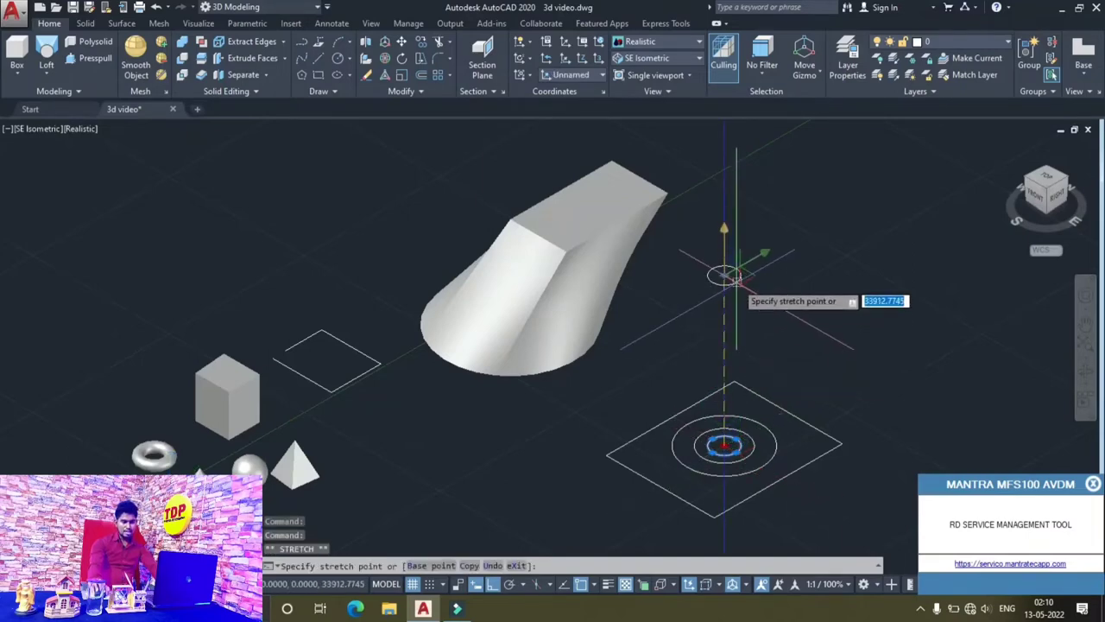
key("Escape")
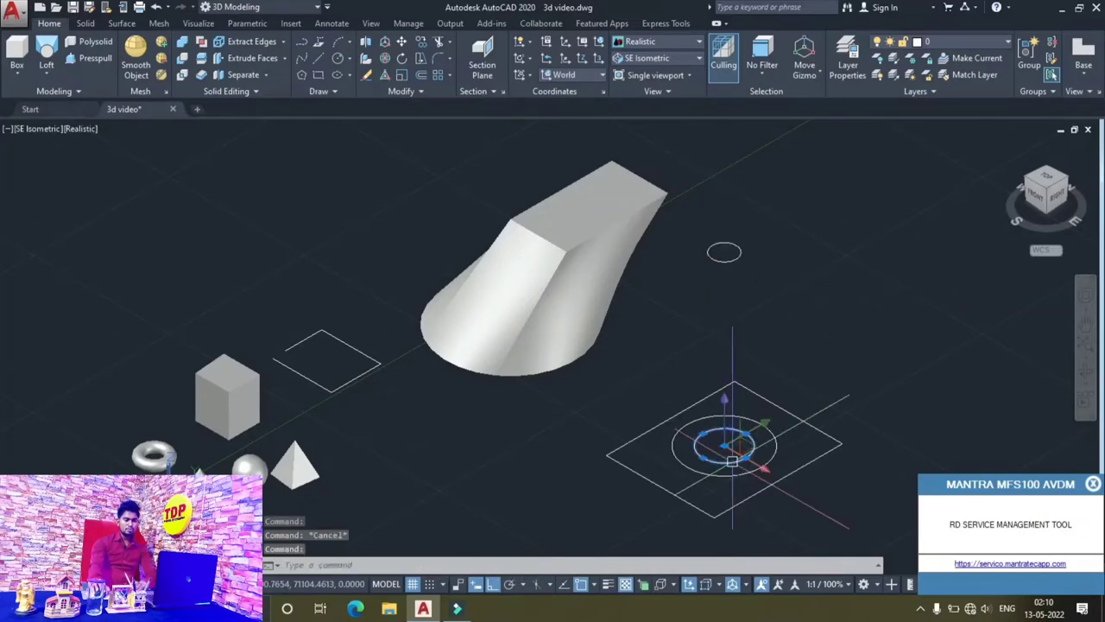
left_click(724, 405)
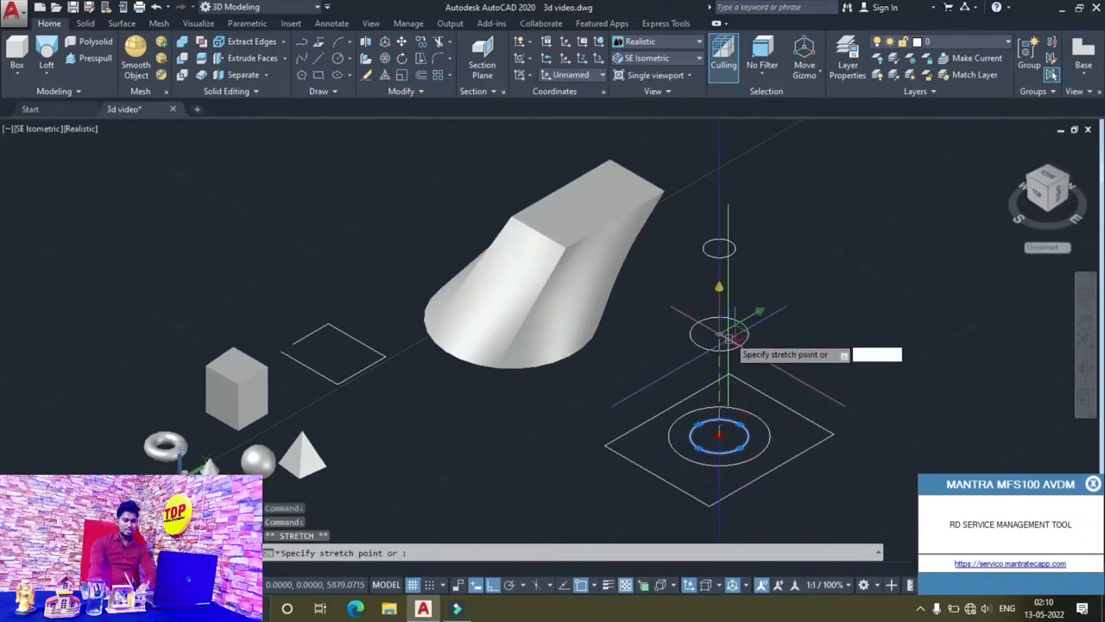
left_click(728, 329)
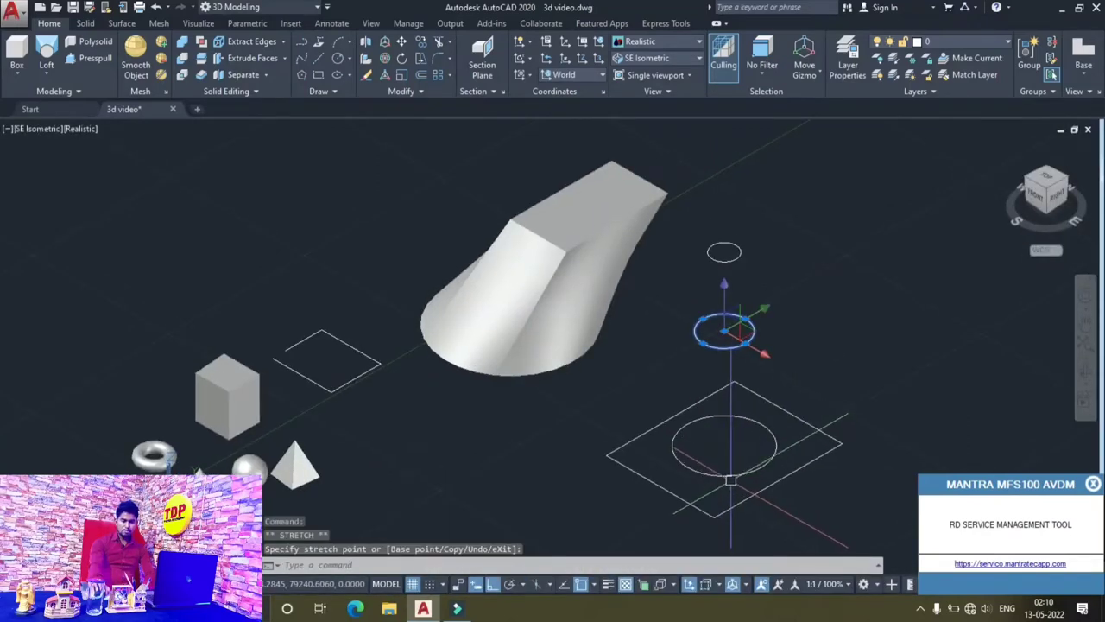
key("Escape")
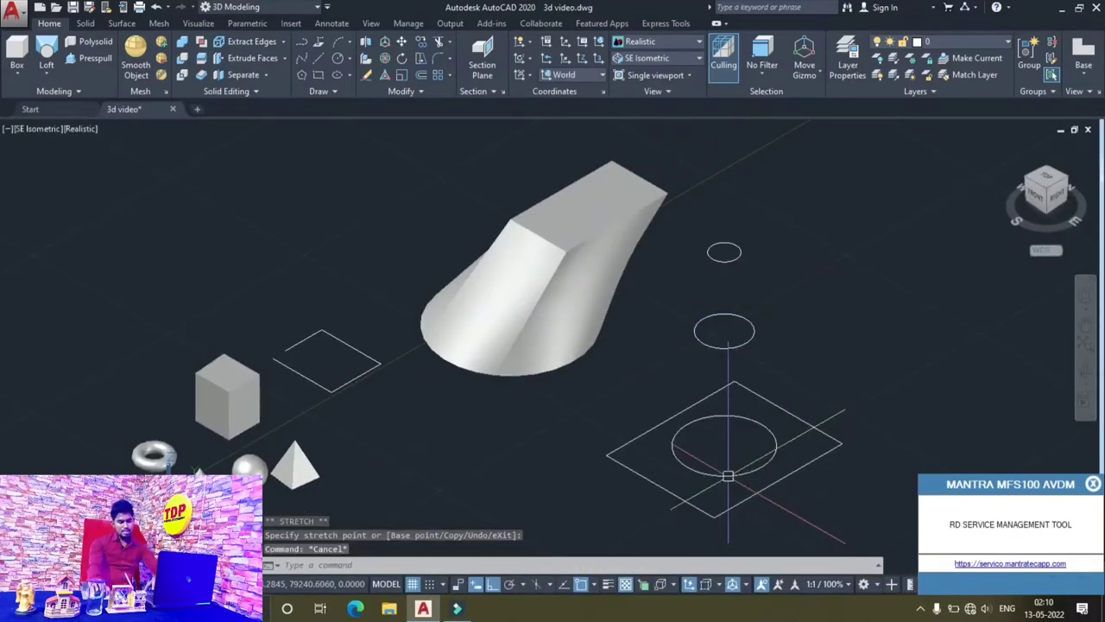
Lift the large circle to an intermediate height between the base and smaller circle.
left_click(728, 476)
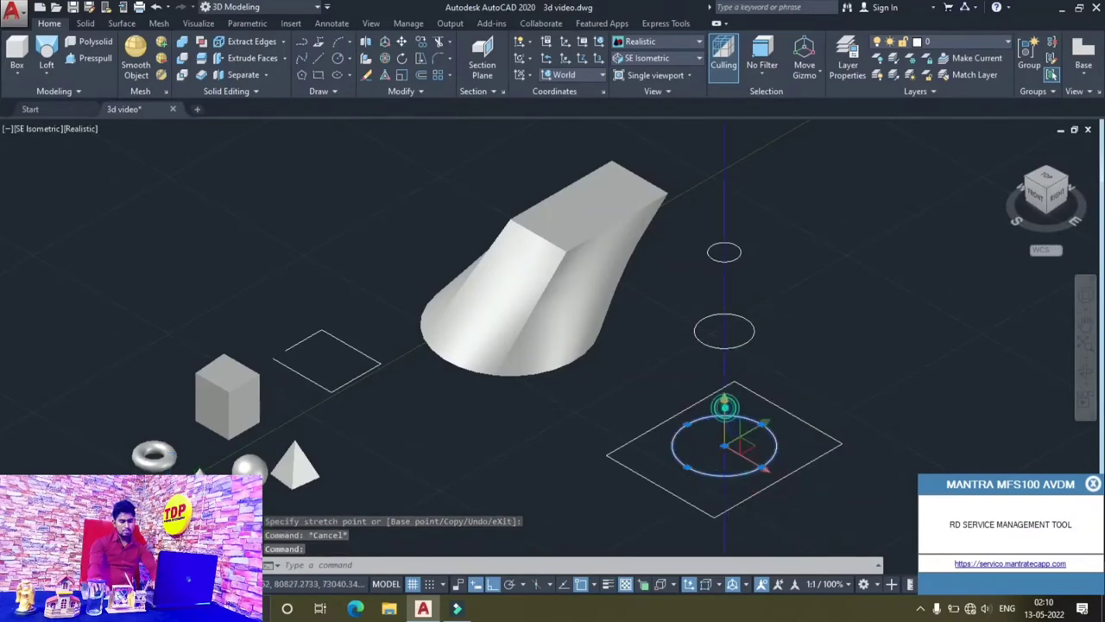
left_click(726, 421)
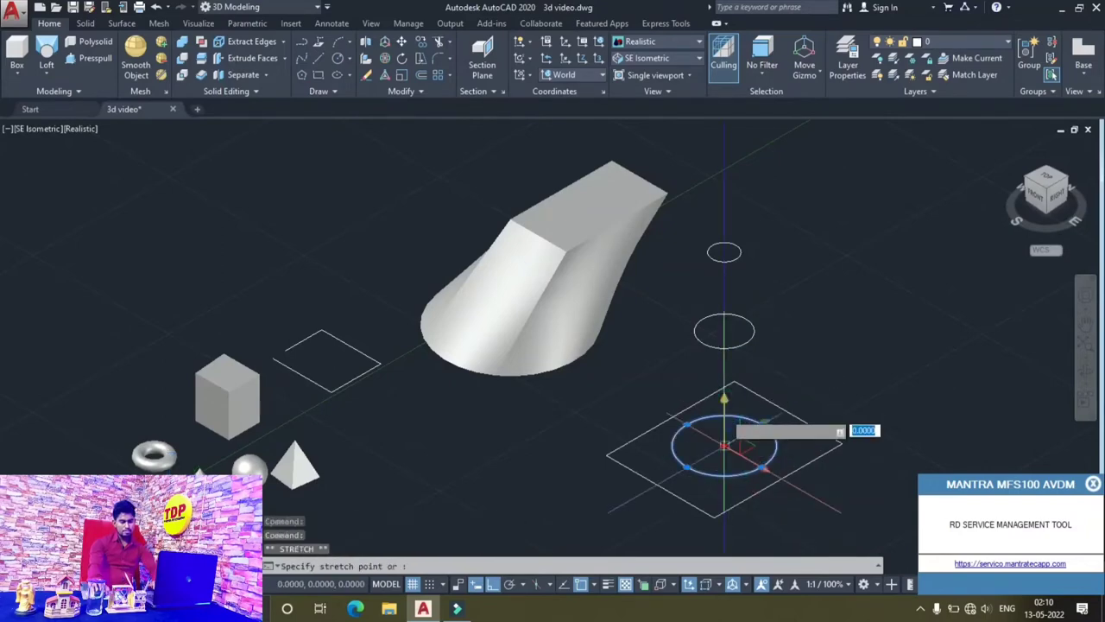
left_click(725, 395)
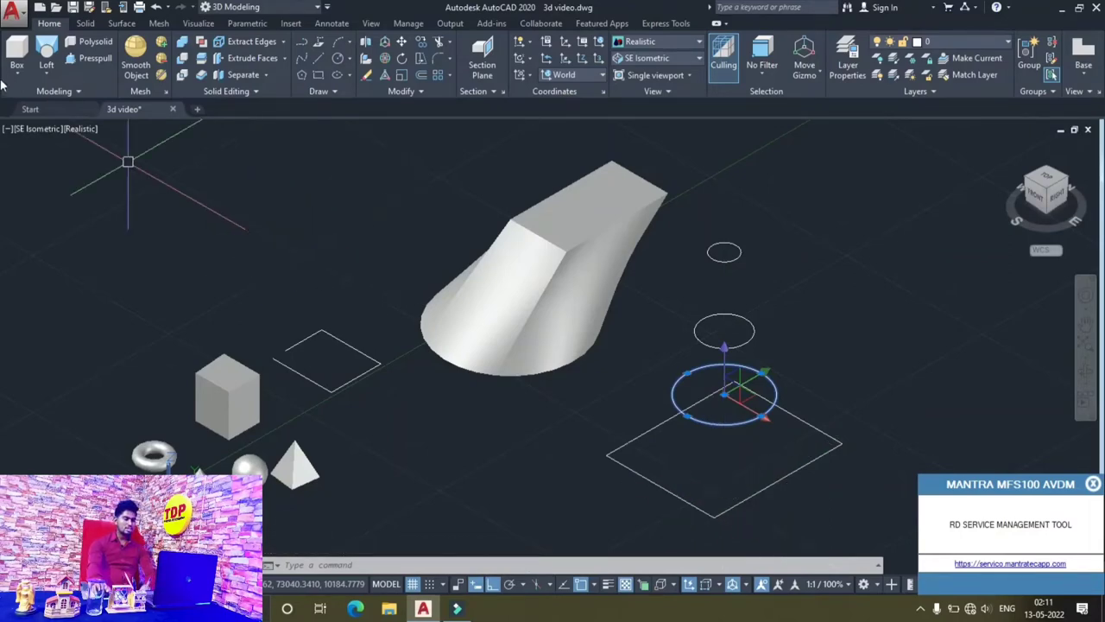
left_click(47, 59)
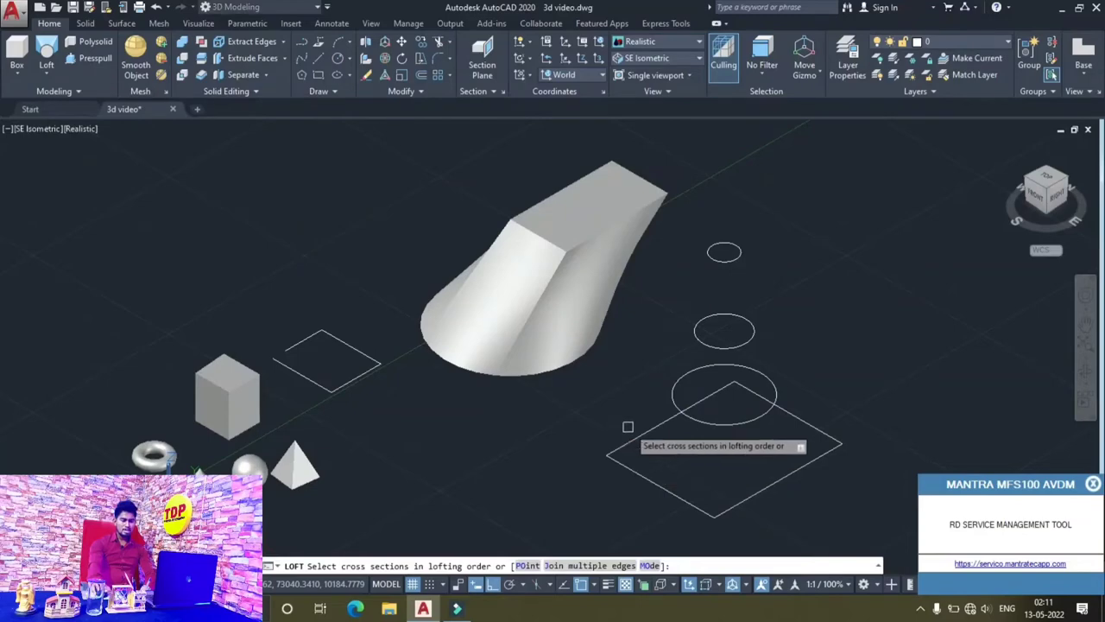
Loft the square base through the large, middle and top circles, then orbit and zoom out.
left_click(634, 439)
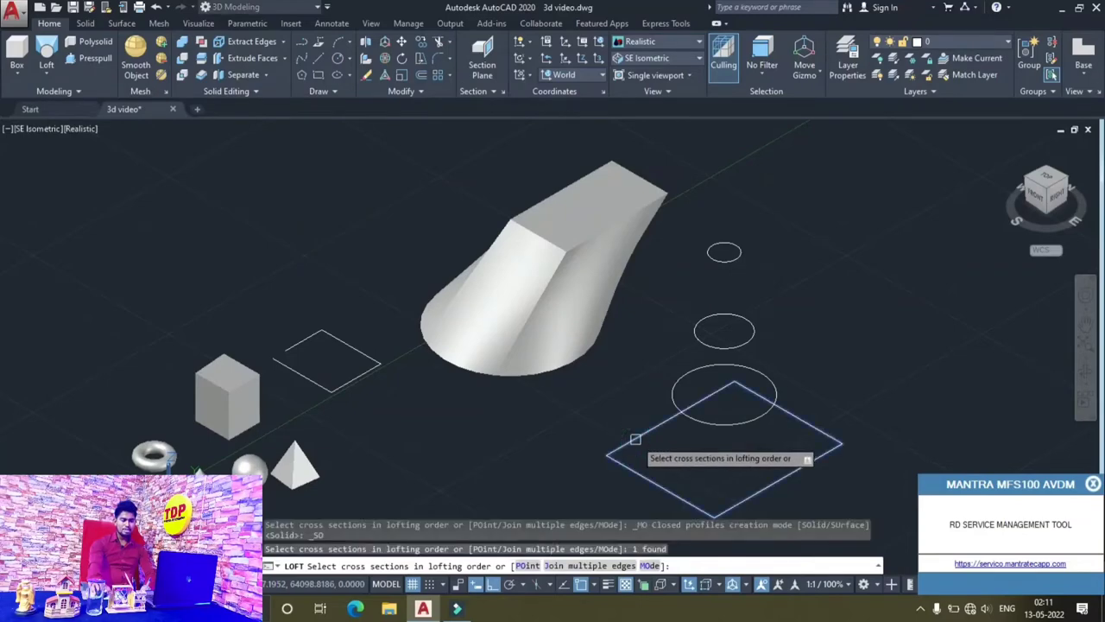
left_click(690, 418)
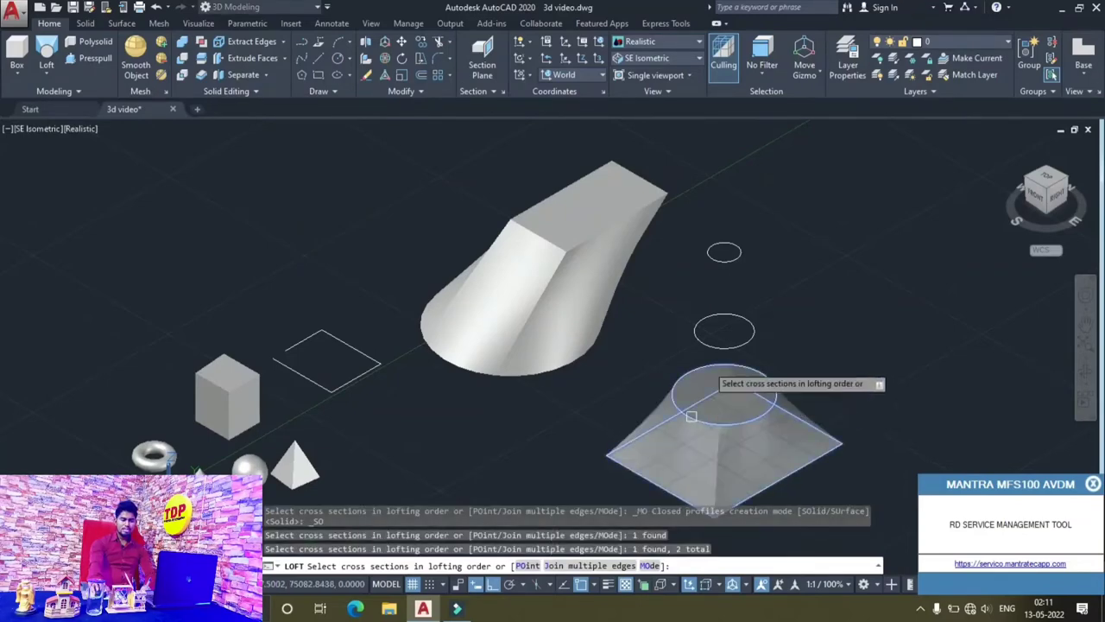
left_click(708, 346)
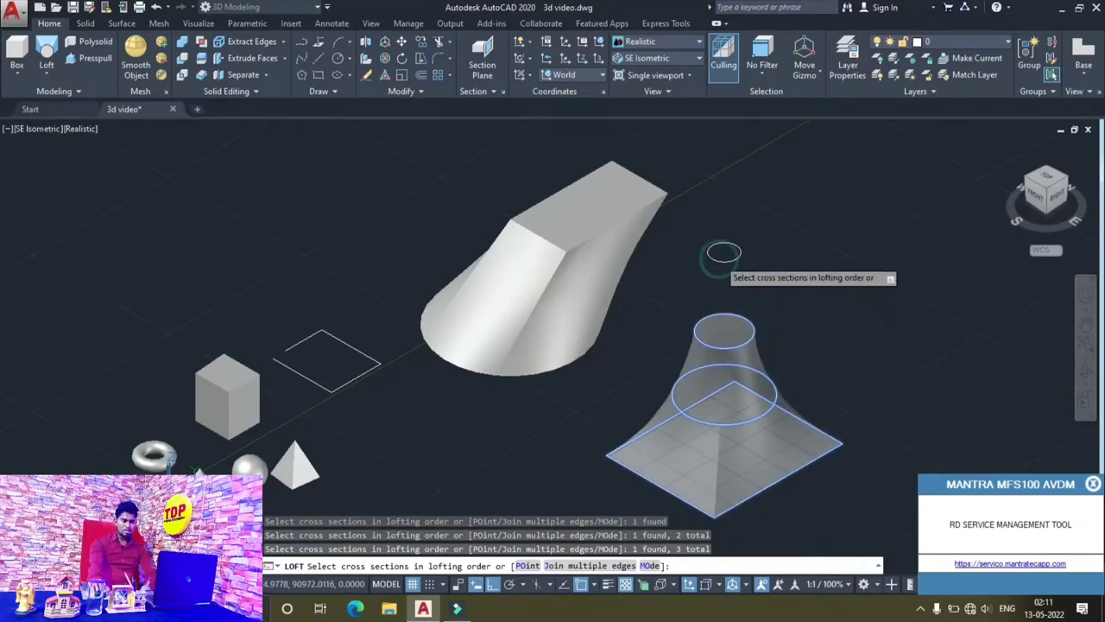
left_click(717, 258)
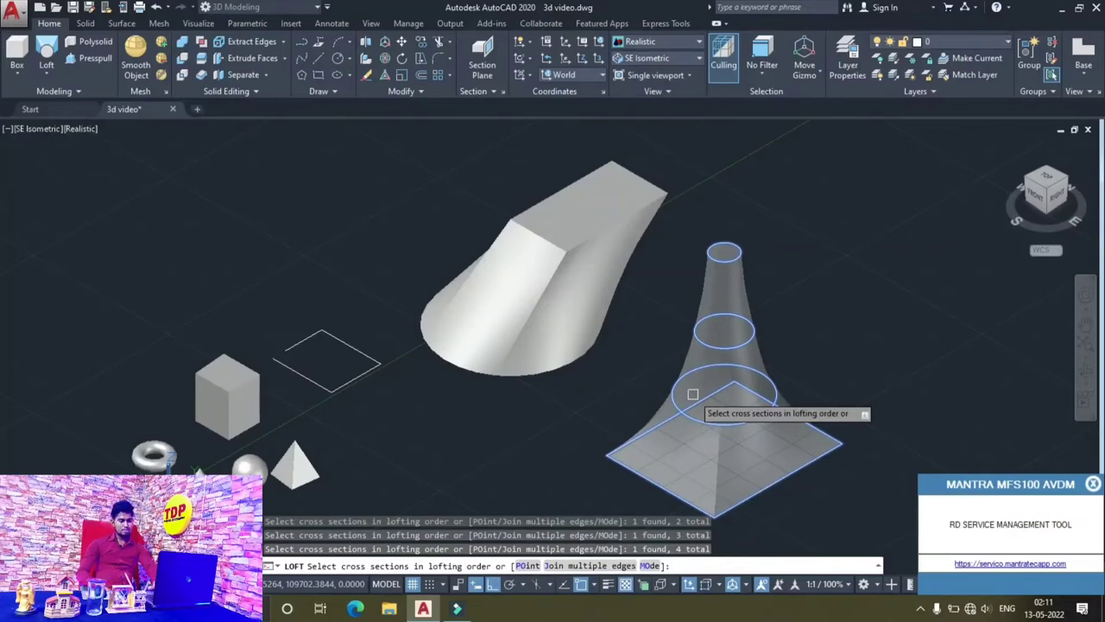
key("Return")
left_click(734, 458)
mouse_move(734, 457)
middle_mouse_down("shift")
mouse_move(804, 449)
mouse_move(815, 463)
middle_mouse_up("shift")
key("Return")
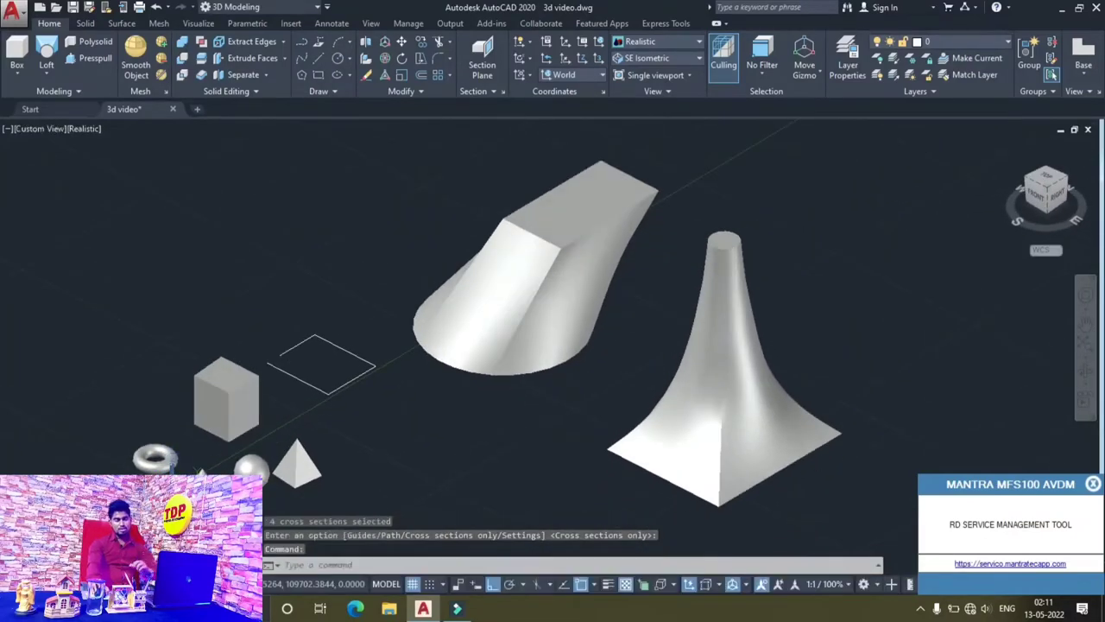
scroll(557, 264, "down", 3)
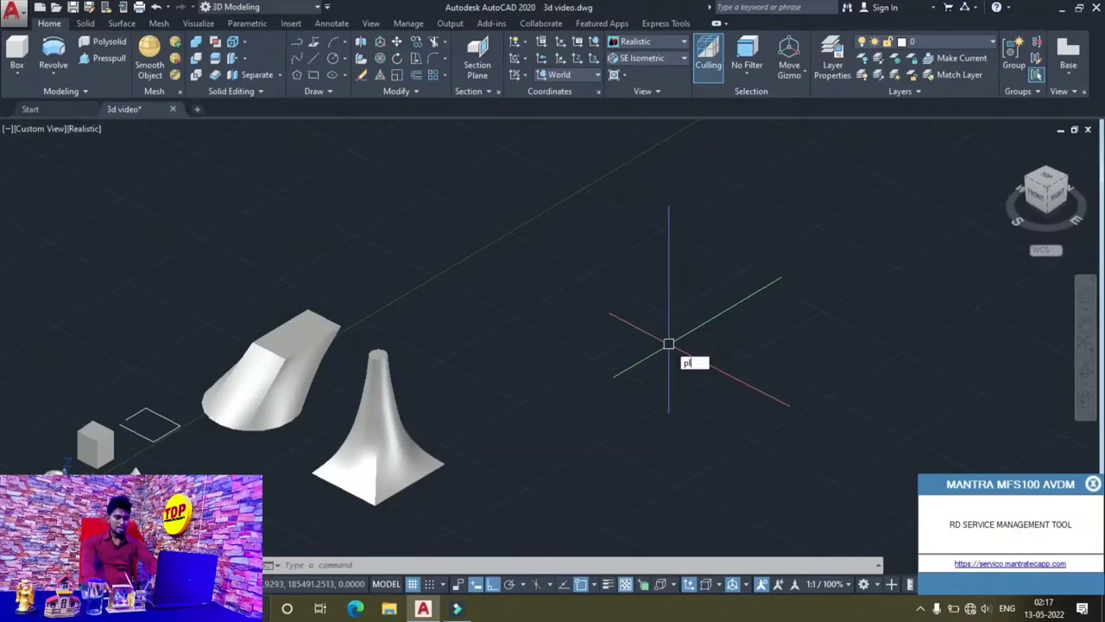
Trace a closed polyline profile with a long bottom edge and notched steps along the top.
key("Return")
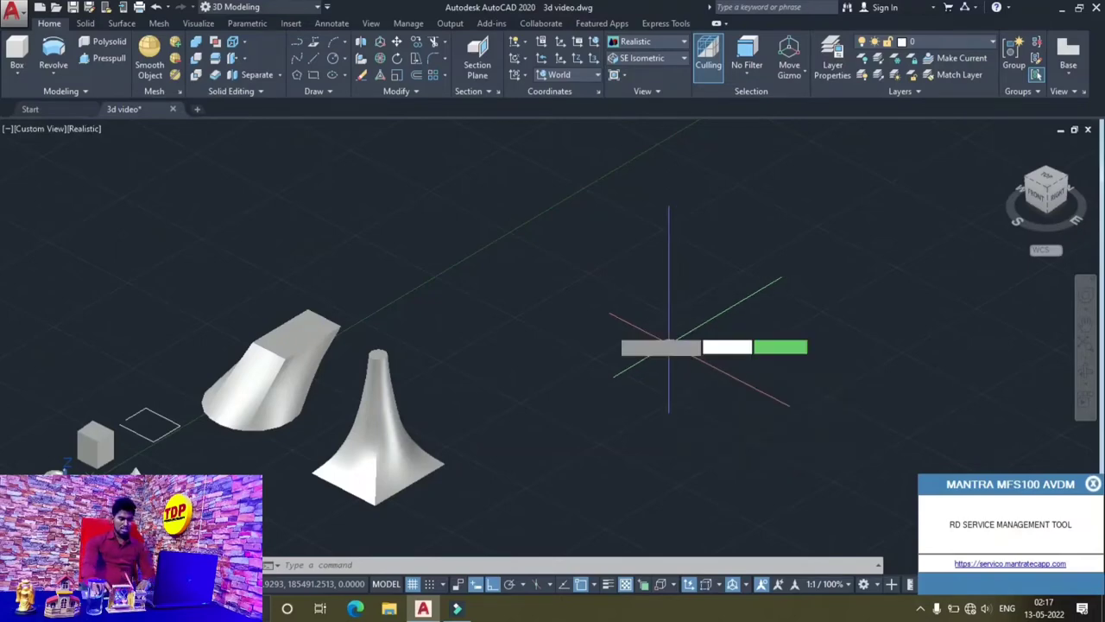
left_click(469, 280)
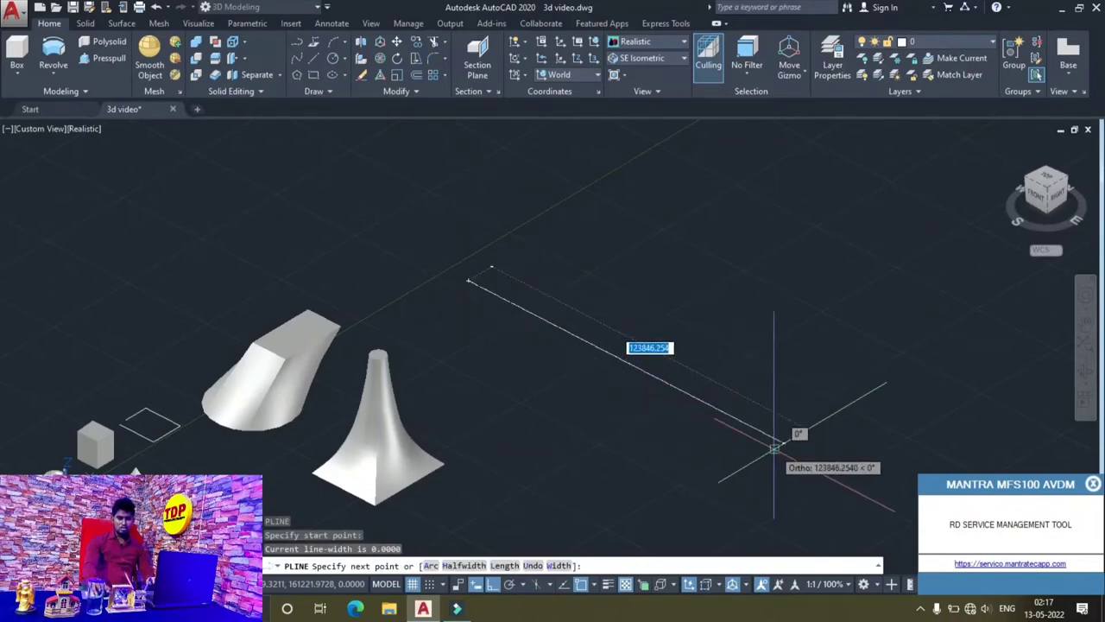
left_click(783, 442)
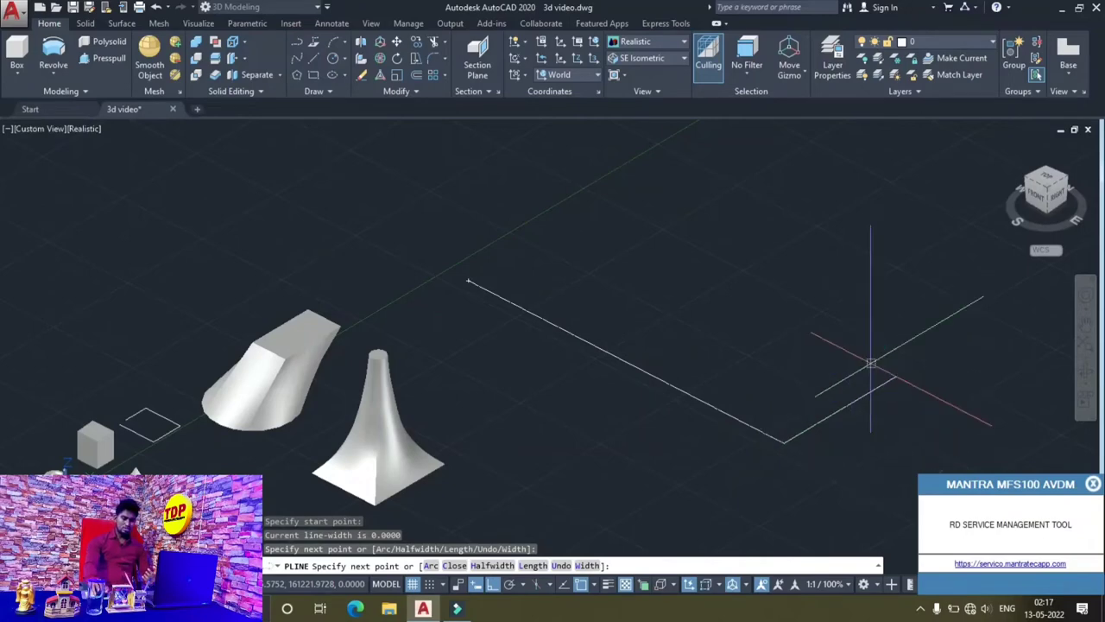
left_click(867, 360)
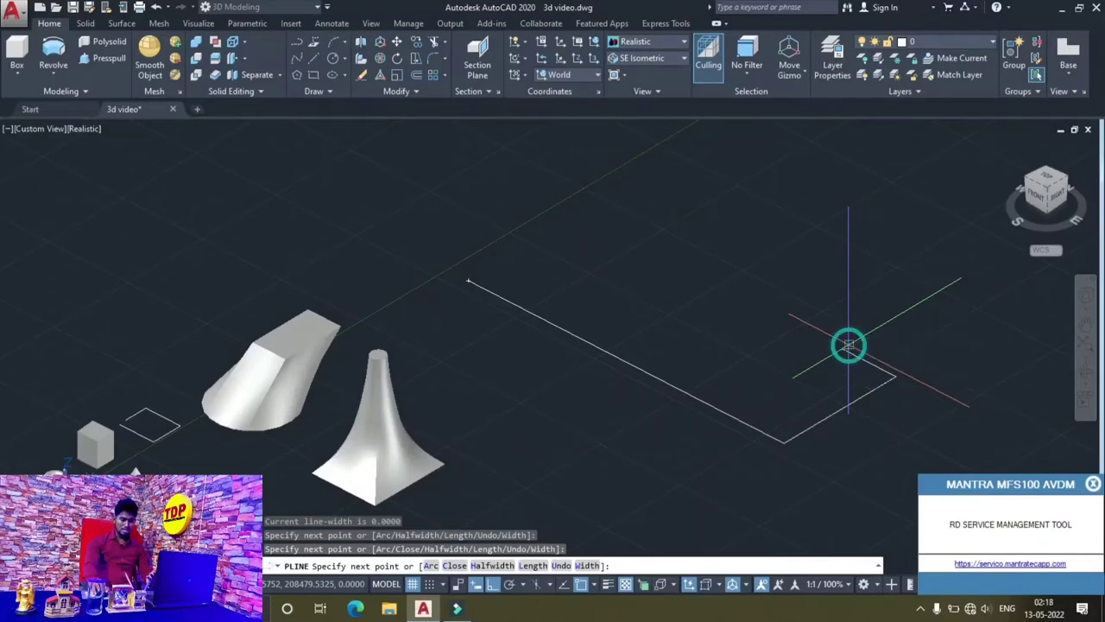
left_click(848, 345)
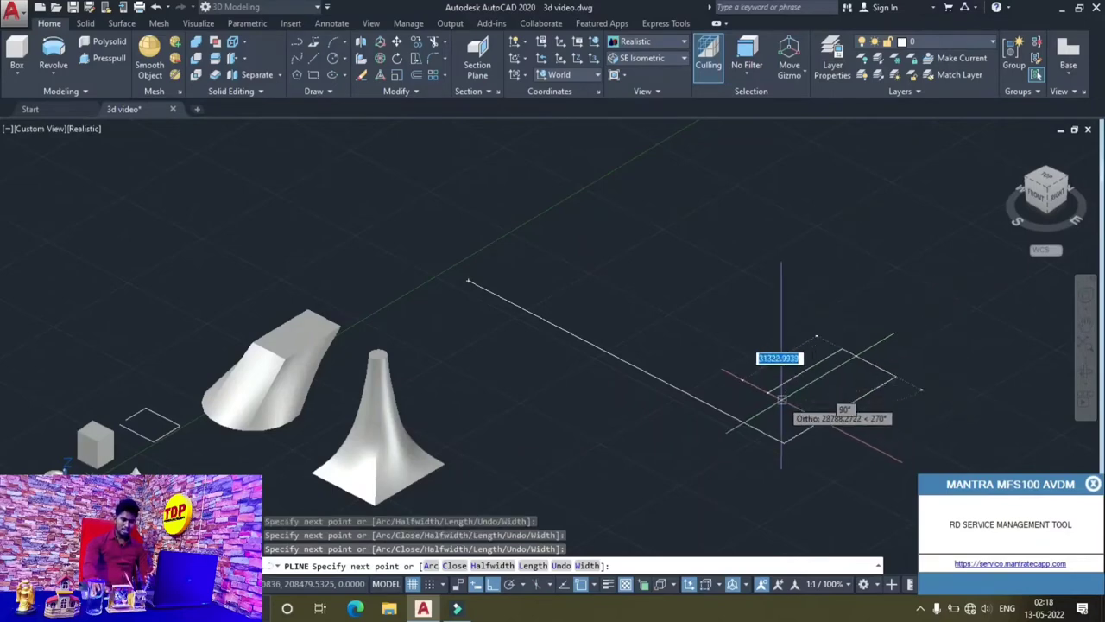
left_click(725, 372)
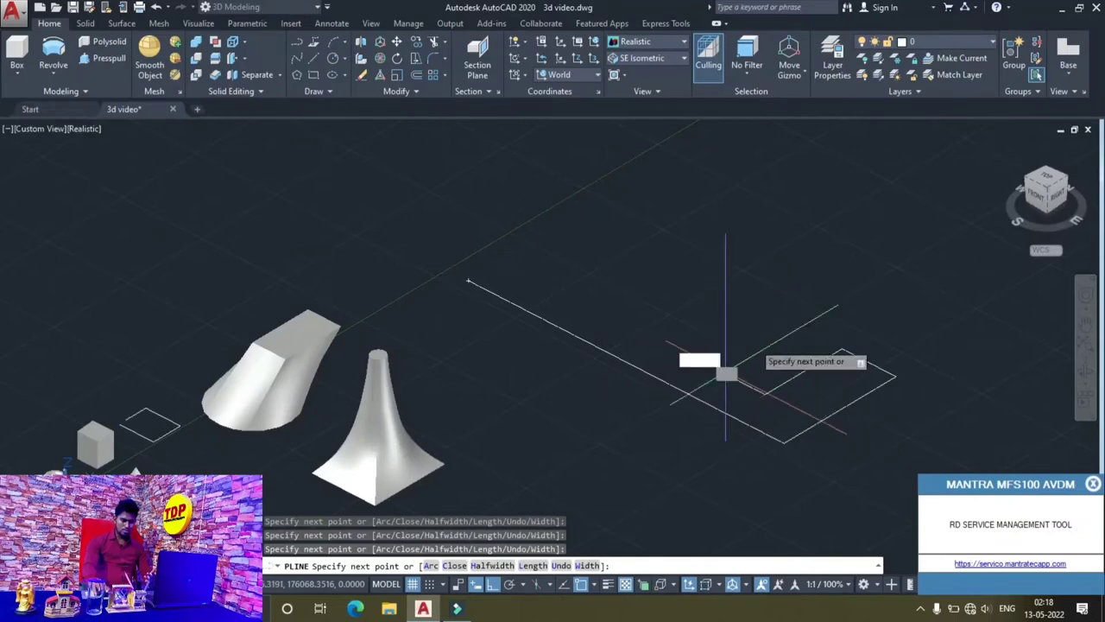
left_click(779, 339)
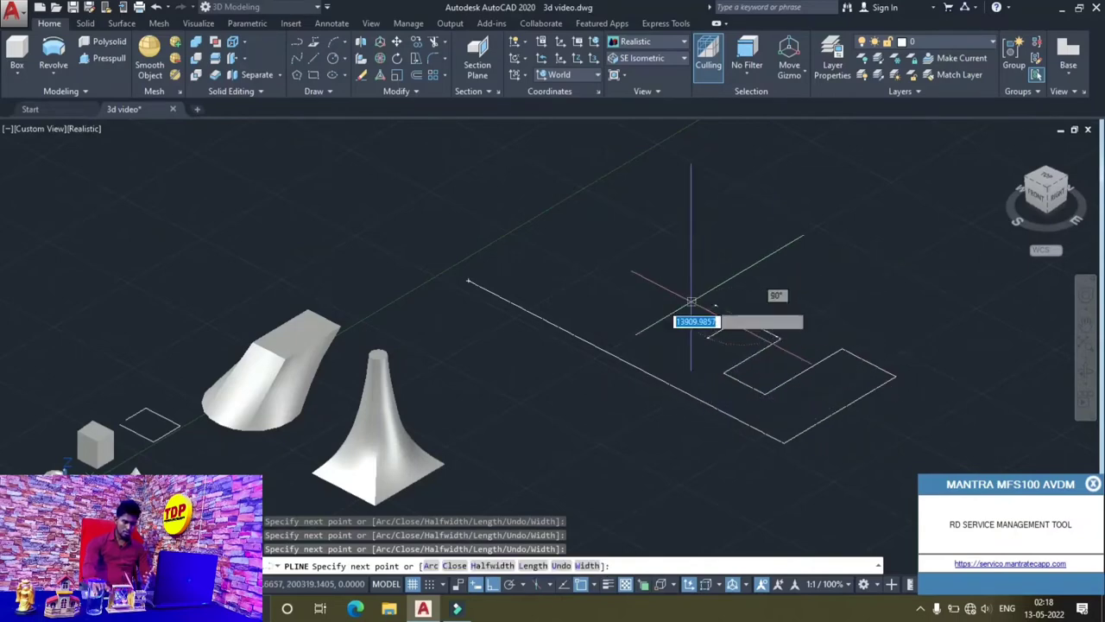
left_click(567, 289)
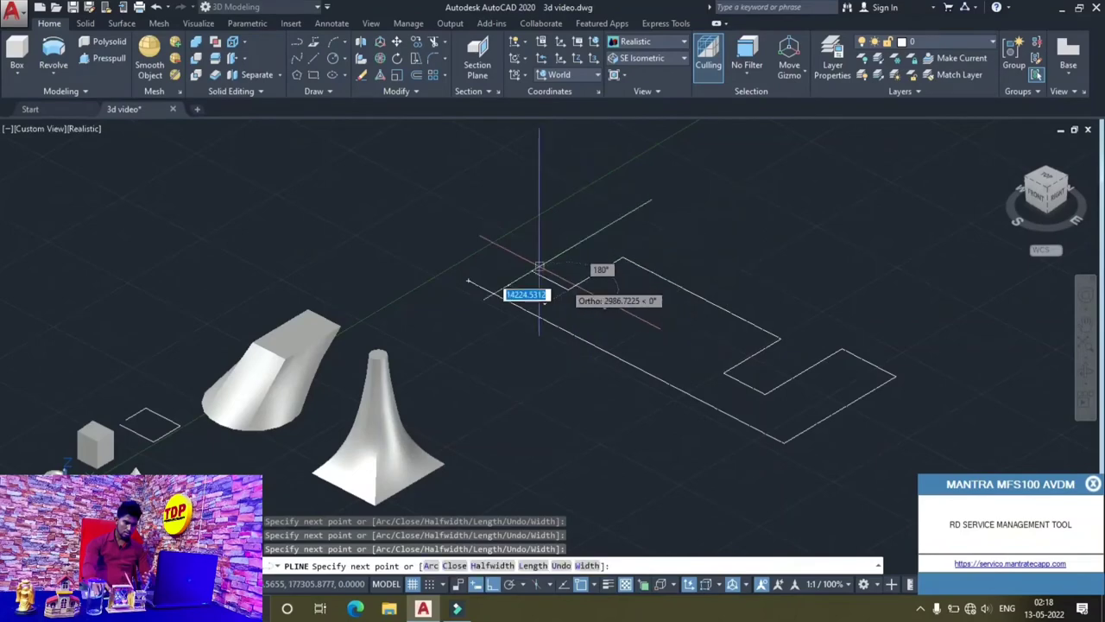
left_click(533, 271)
left_click(630, 211)
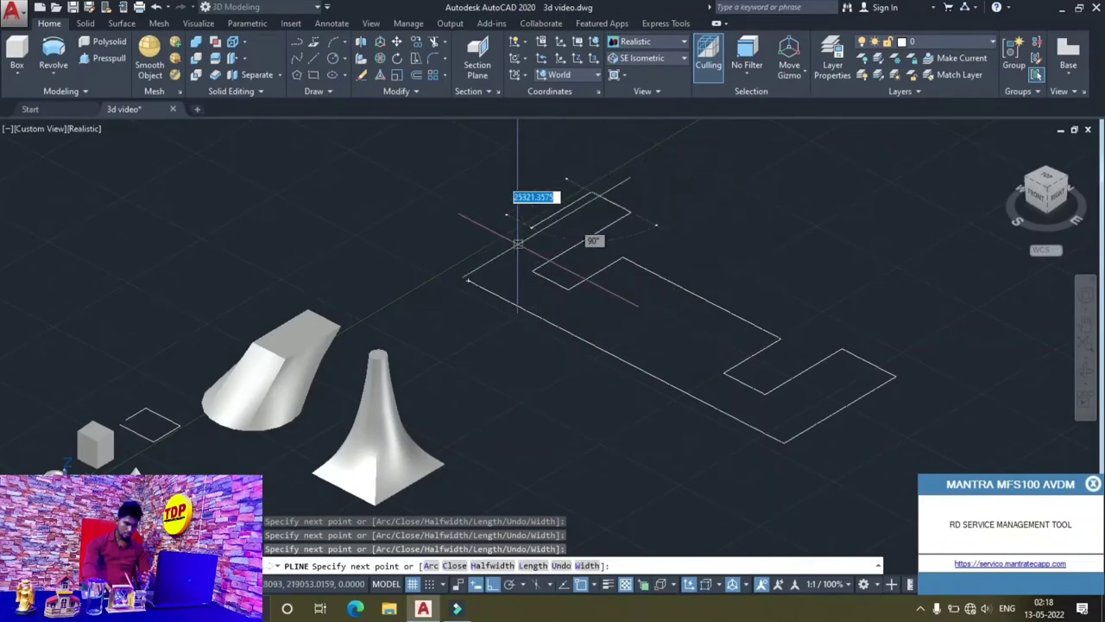
left_click(593, 194)
left_click(468, 280)
key("Escape")
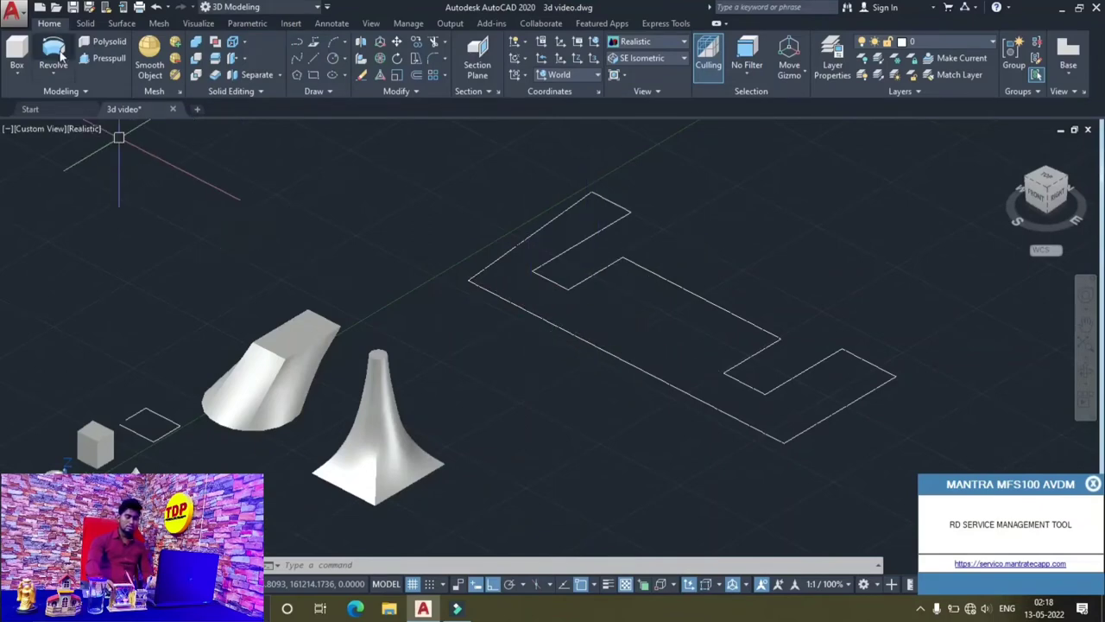
Revolve the stepped profile 360° using its bottom edge endpoints as the axis.
left_click(55, 51)
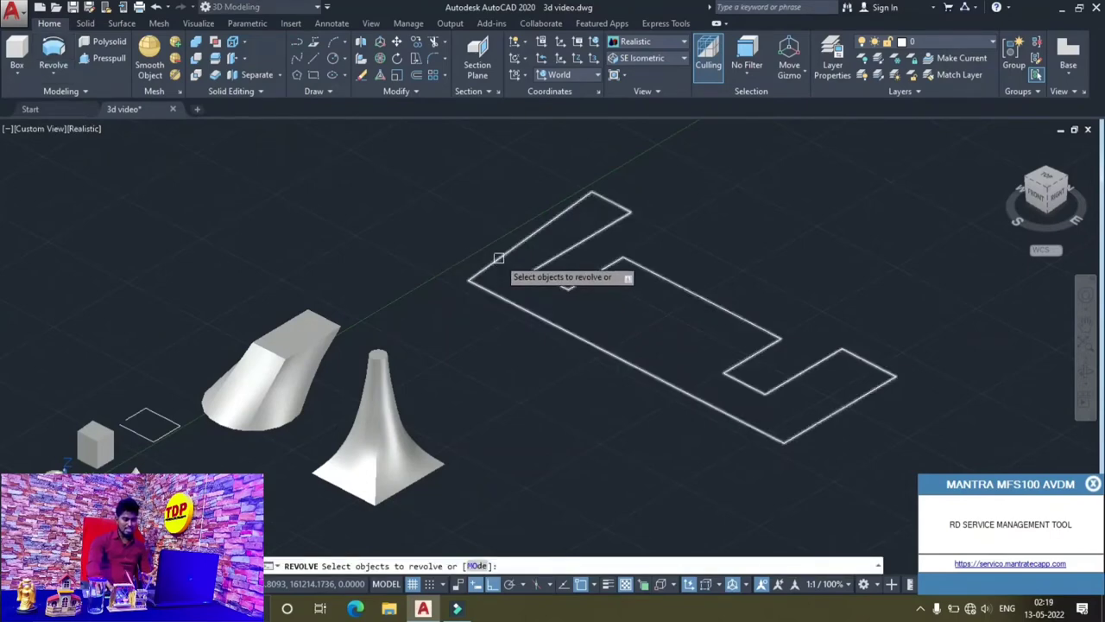
left_click(498, 257)
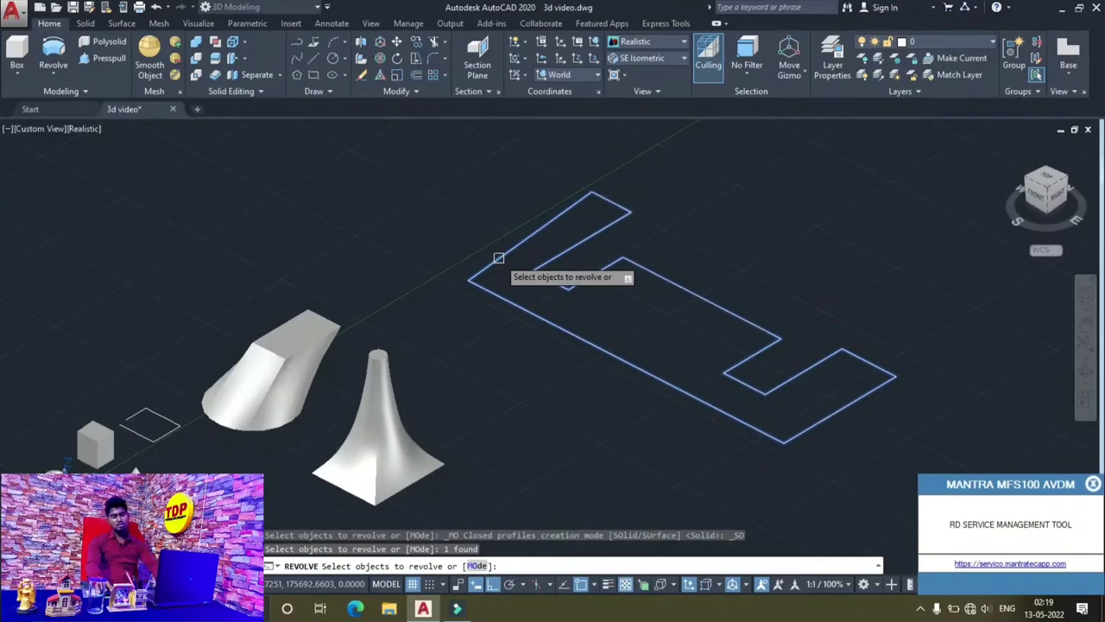
key("Return")
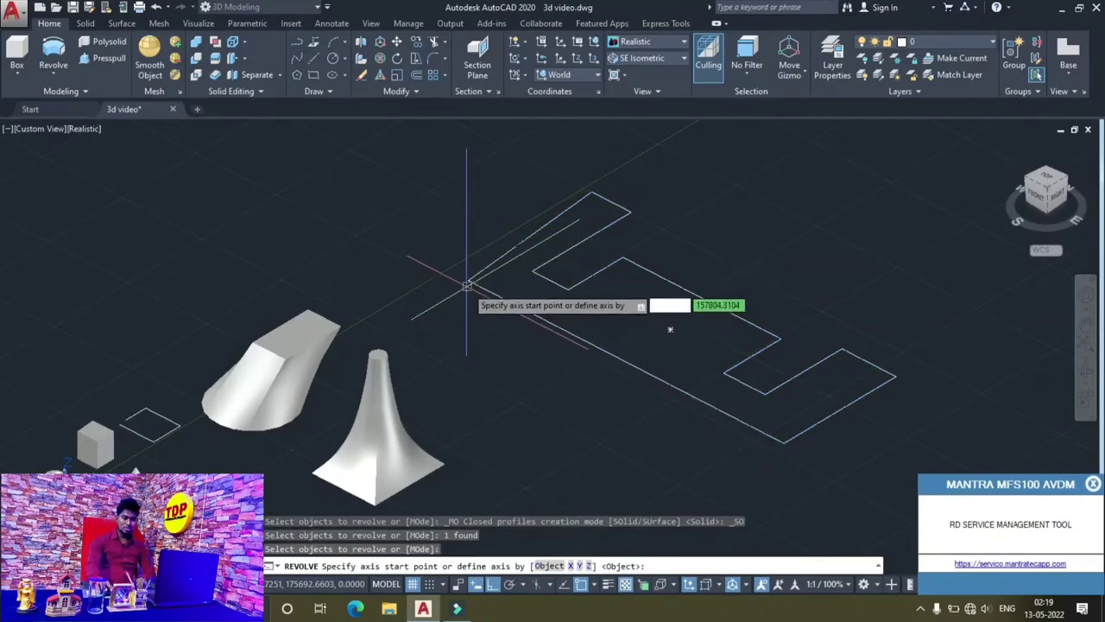
left_click(467, 283)
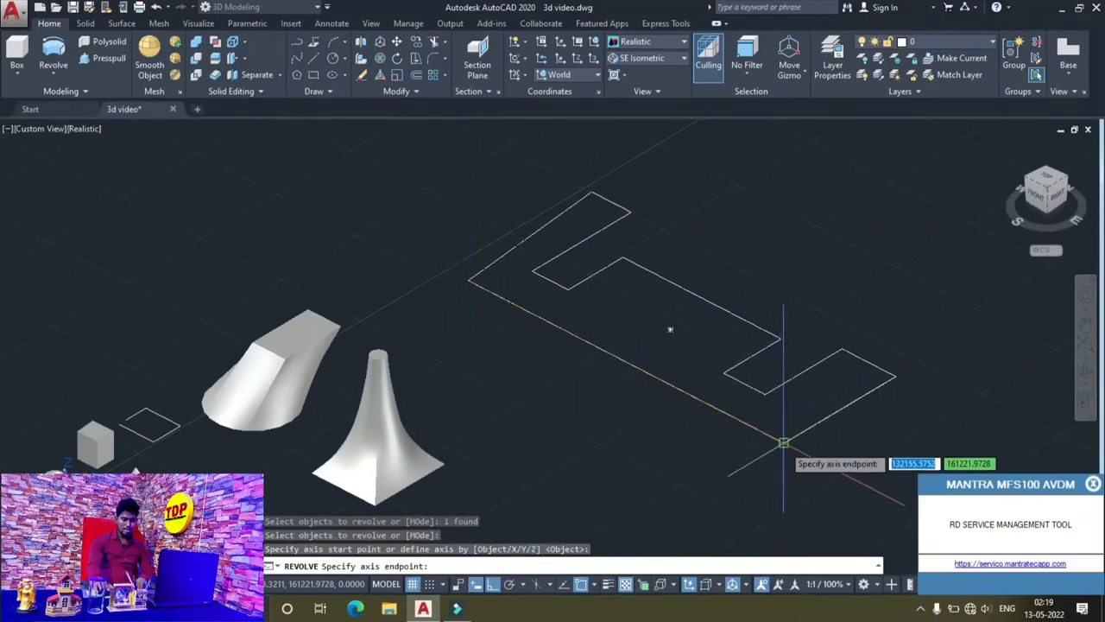
left_click(779, 446)
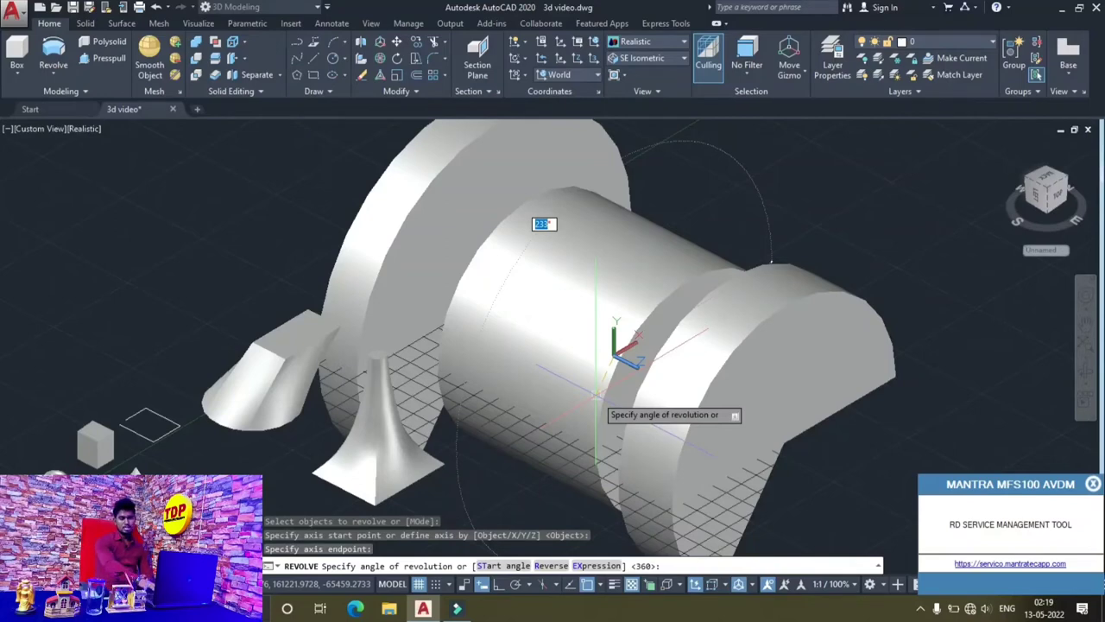
key("Return")
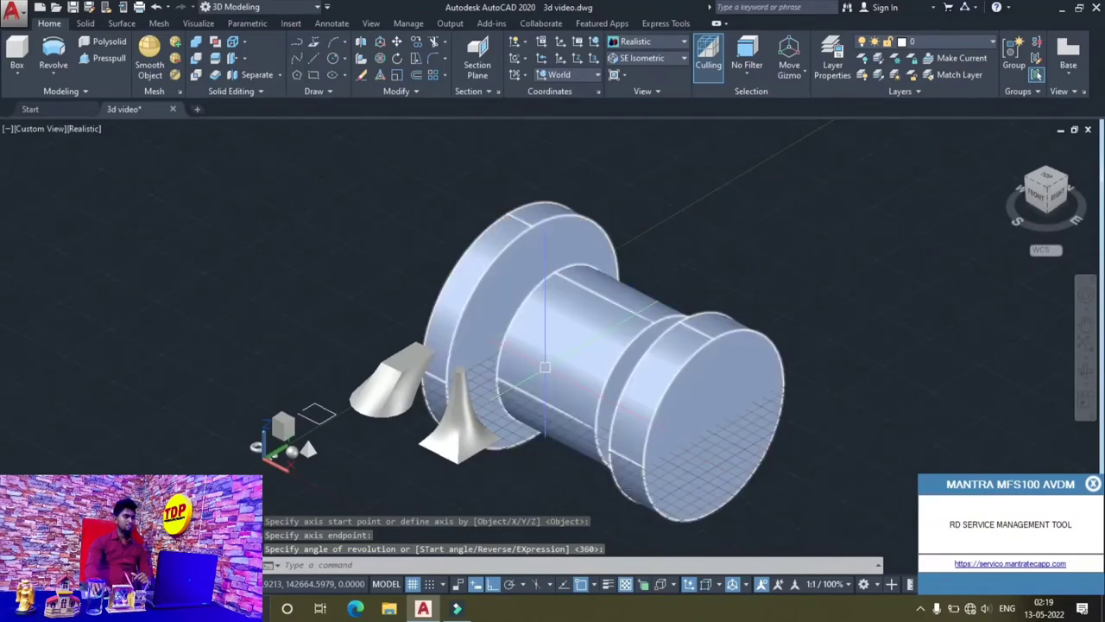
mouse_move(646, 328)
middle_mouse_down()
mouse_move(506, 379)
mouse_move(421, 382)
middle_mouse_up()
key("Escape")
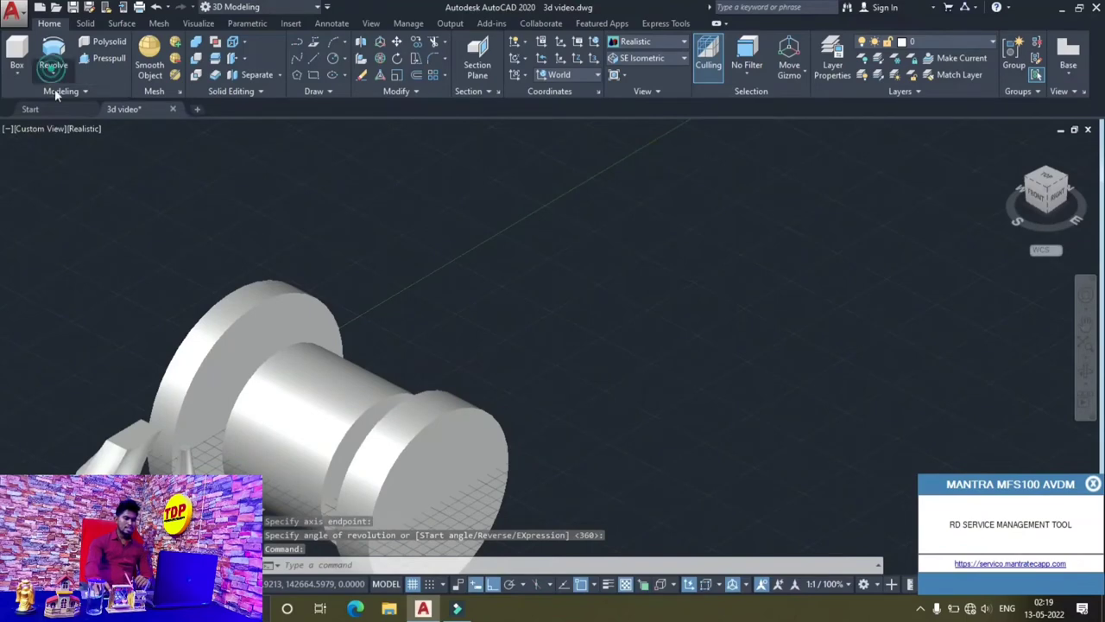
Draw a many-cornered zigzag polyline path with PL in the empty space beside the shaft.
left_click(52, 74)
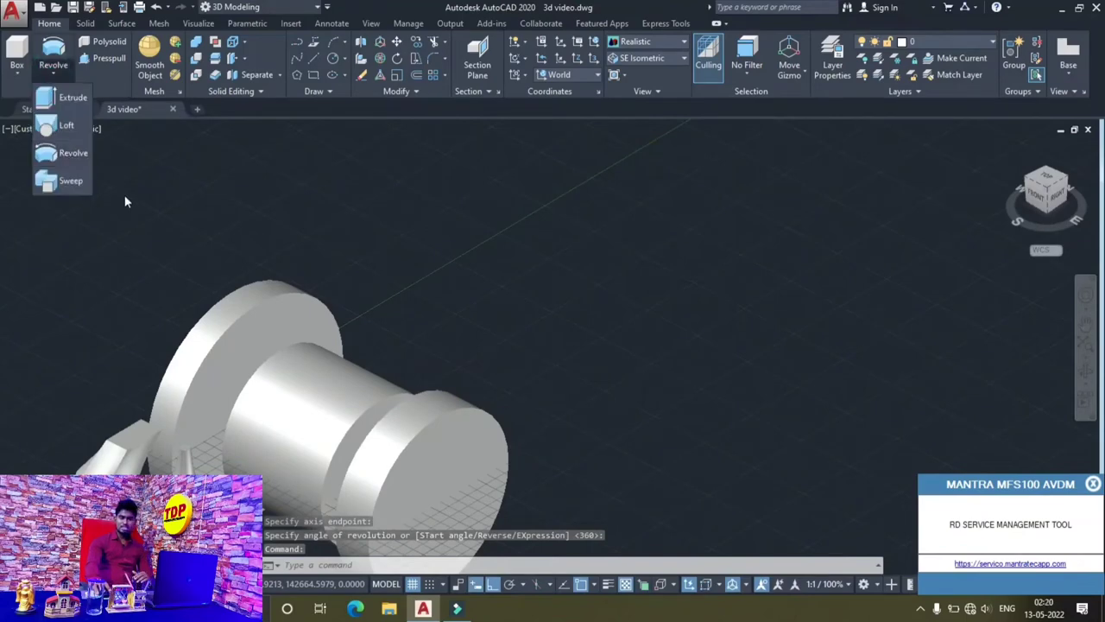
left_click(169, 218)
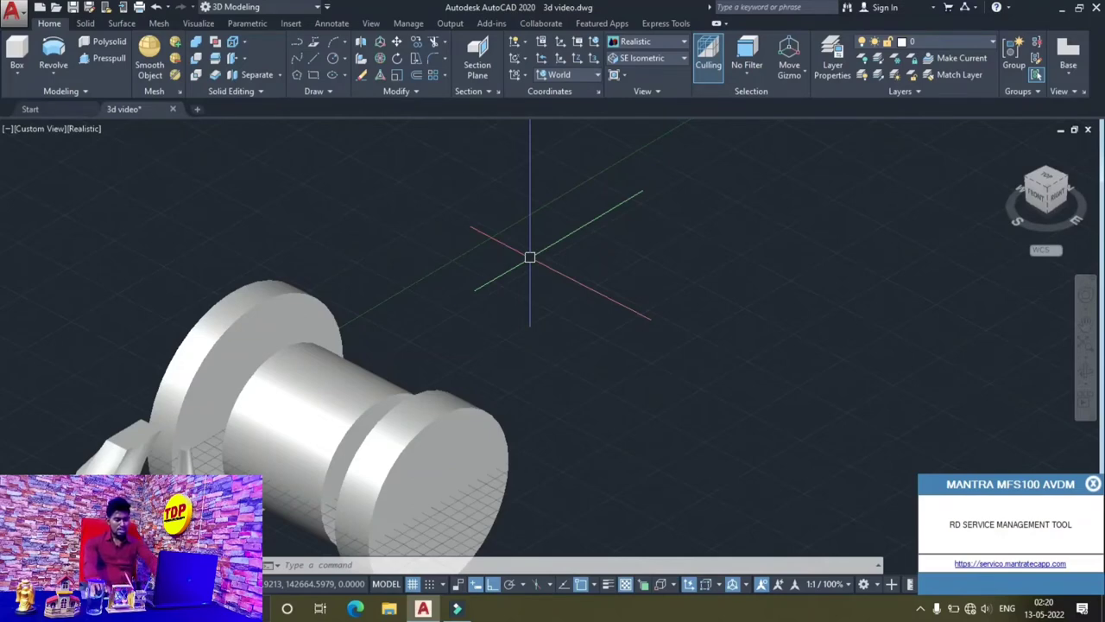
type("pl")
key("Return")
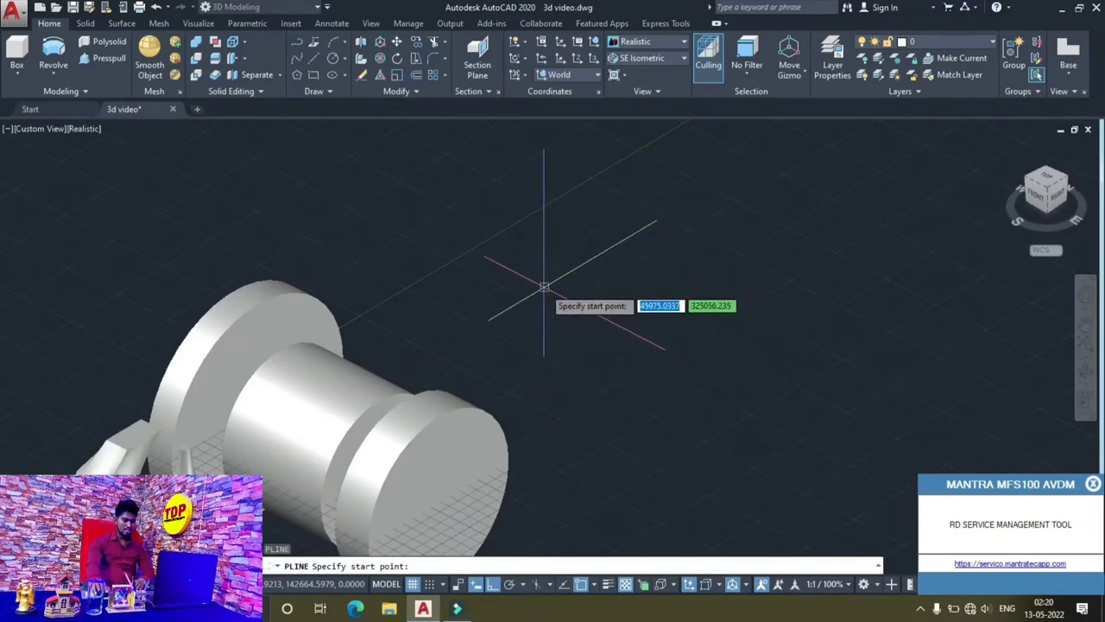
left_click(544, 285)
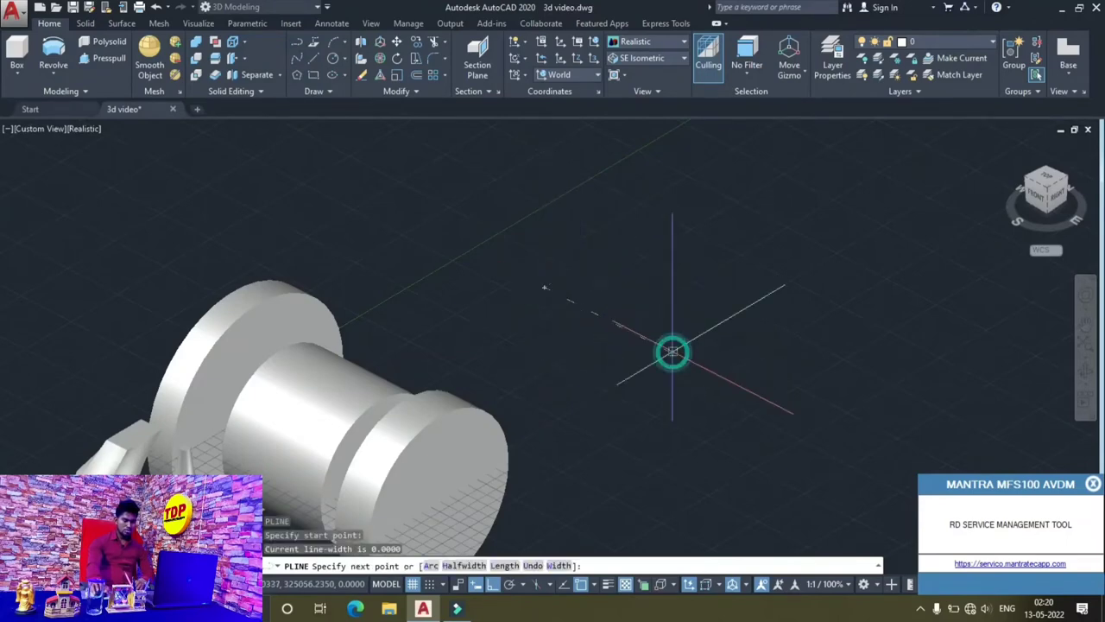
left_click(673, 351)
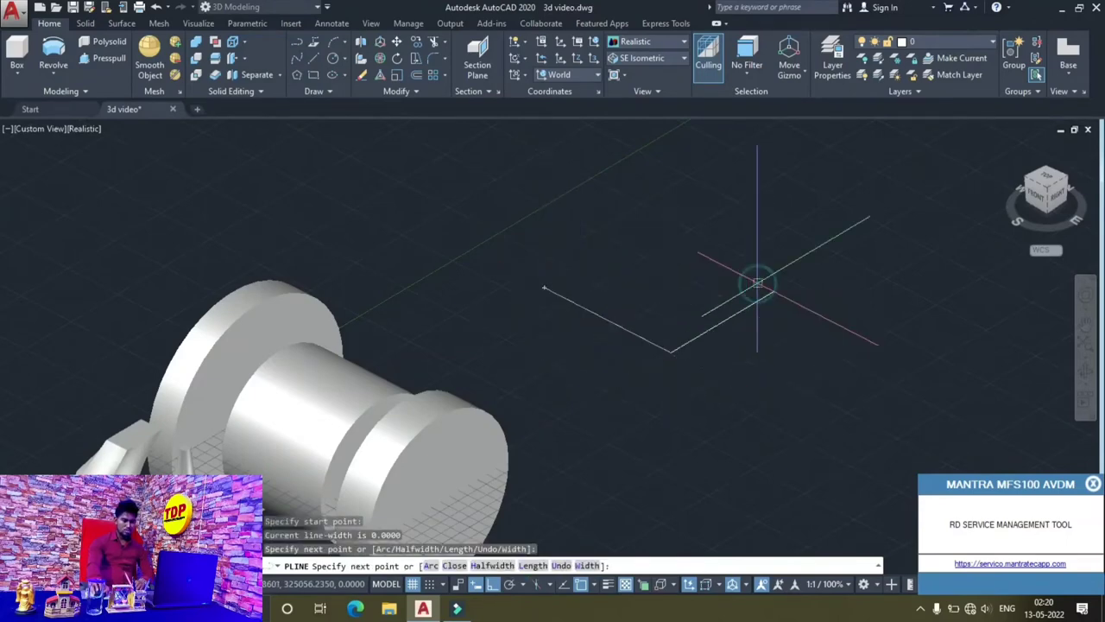
left_click(773, 292)
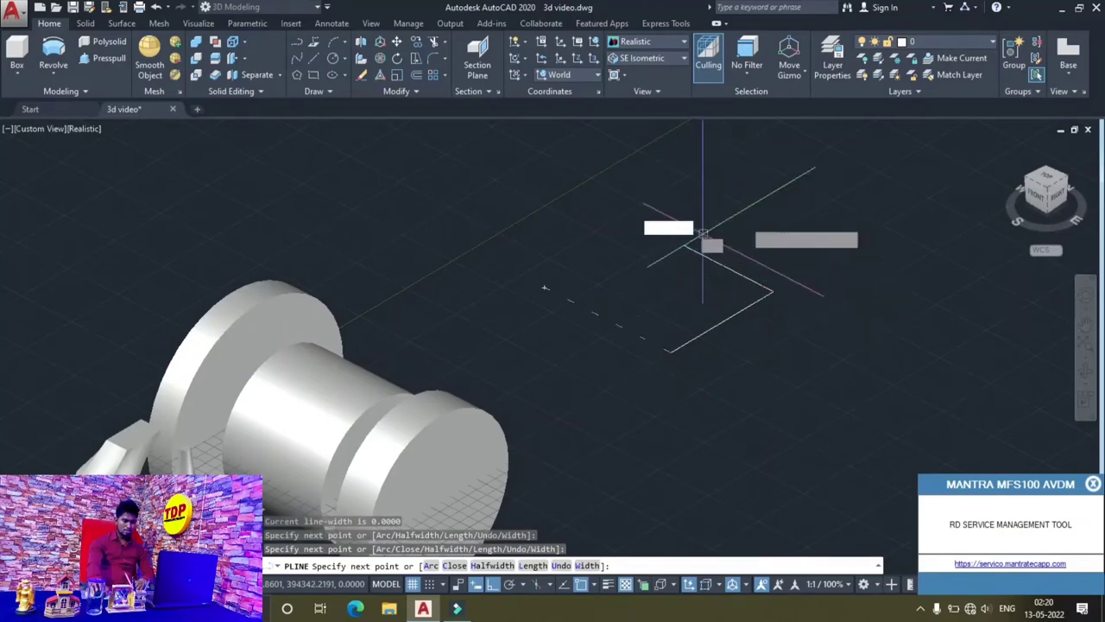
left_click(685, 246)
left_click(780, 188)
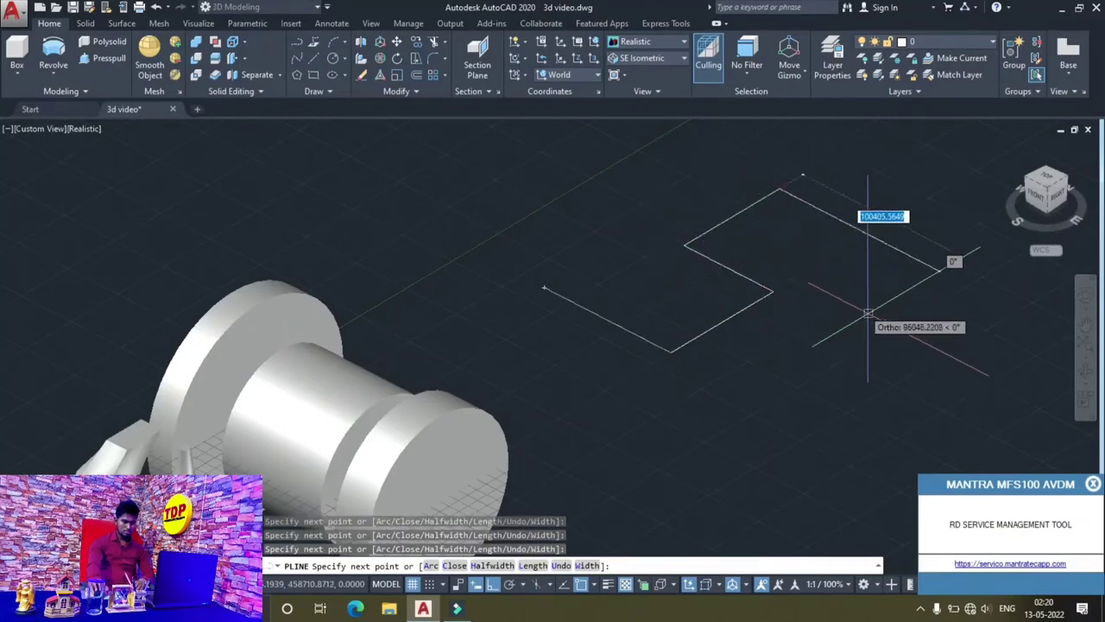
left_click(881, 308)
left_click(780, 389)
left_click(829, 406)
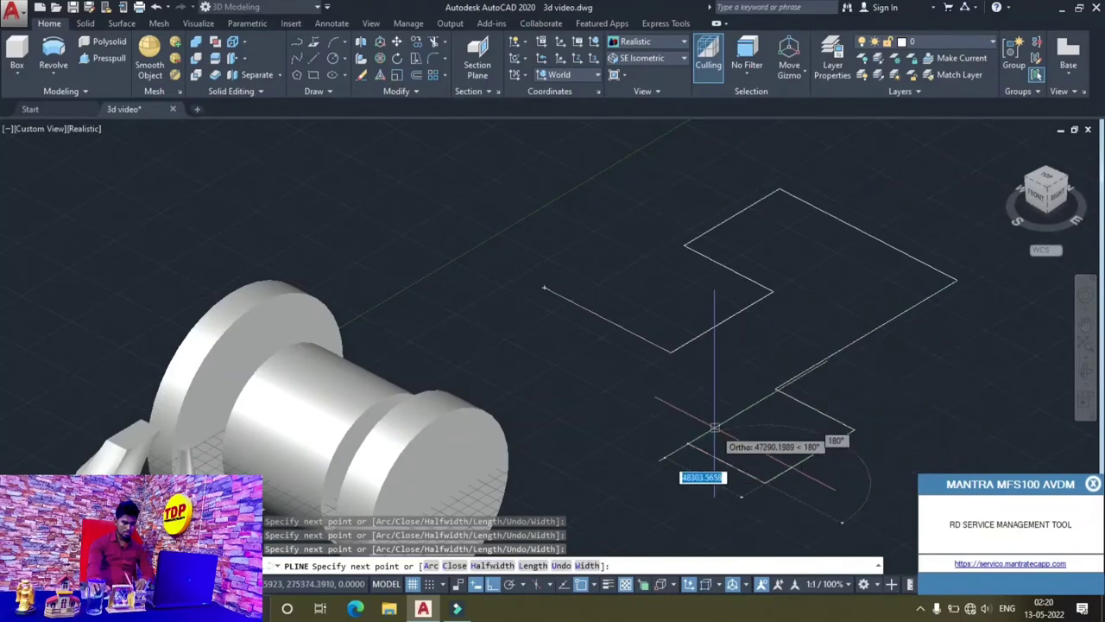
left_click(765, 481)
left_click(689, 444)
left_click(747, 406)
left_click(703, 383)
left_click(867, 285)
left_click(786, 239)
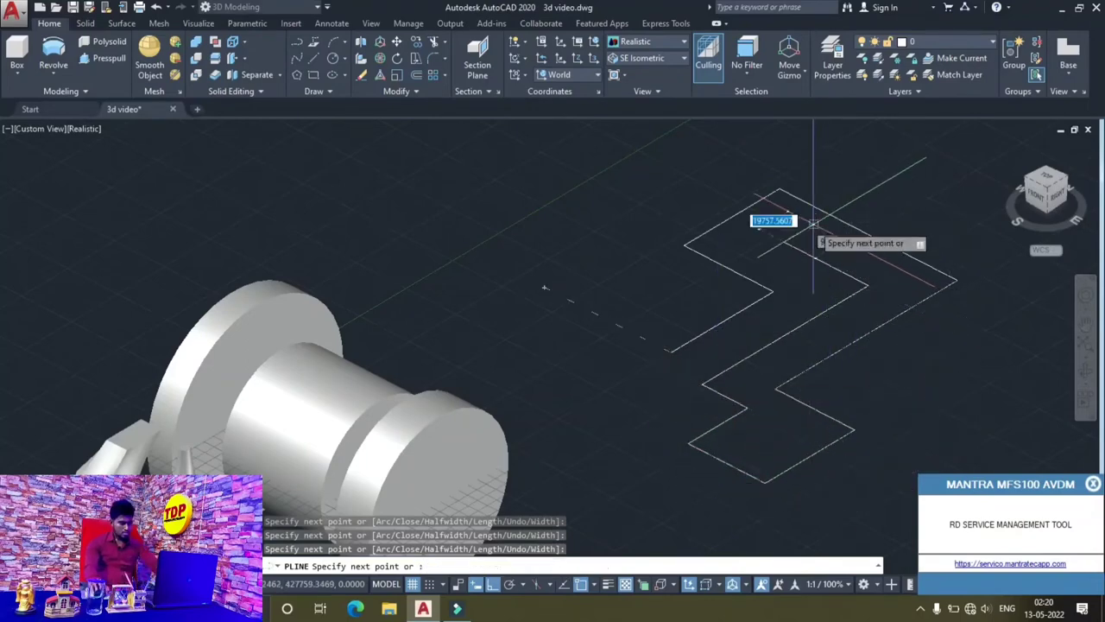
key("Escape")
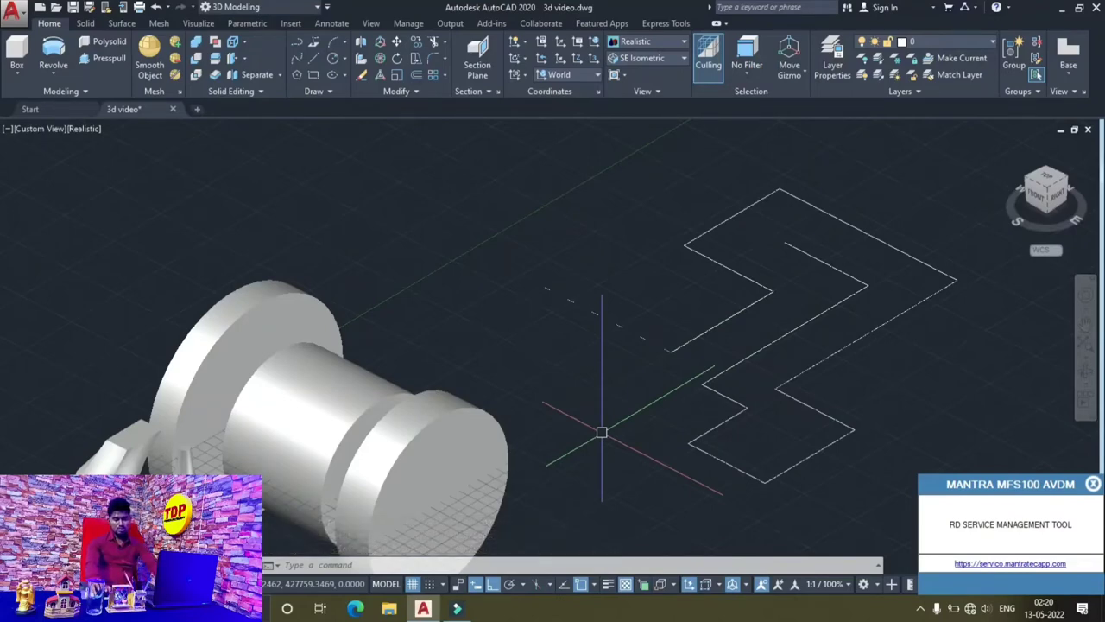
type("c")
Draw a small-radius circle centred just beside the zigzag path's start point.
key("Return")
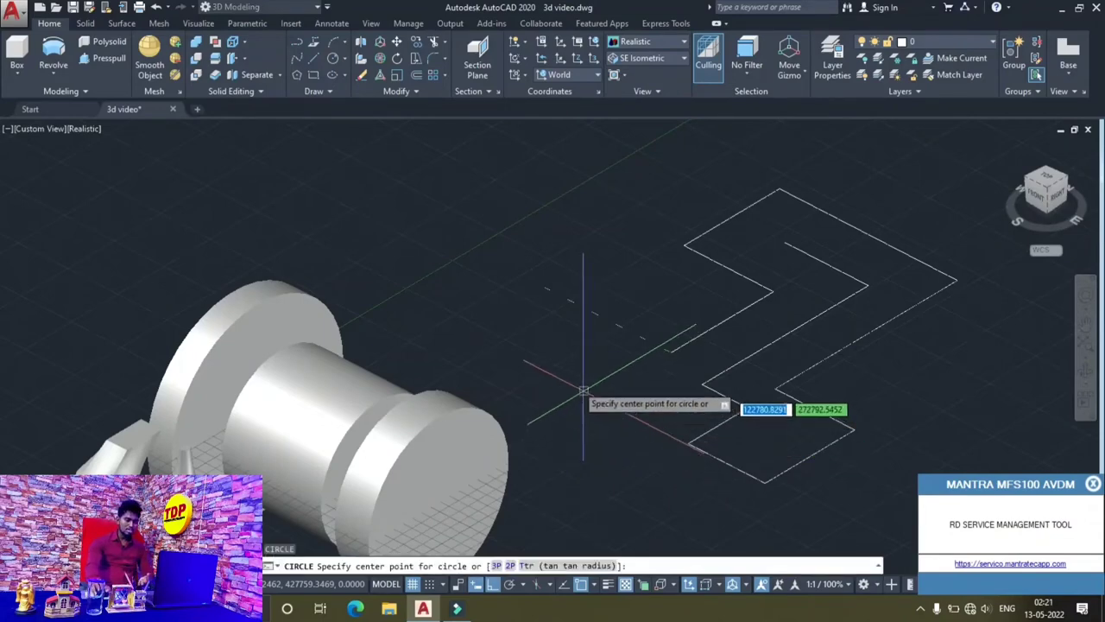
left_click(567, 357)
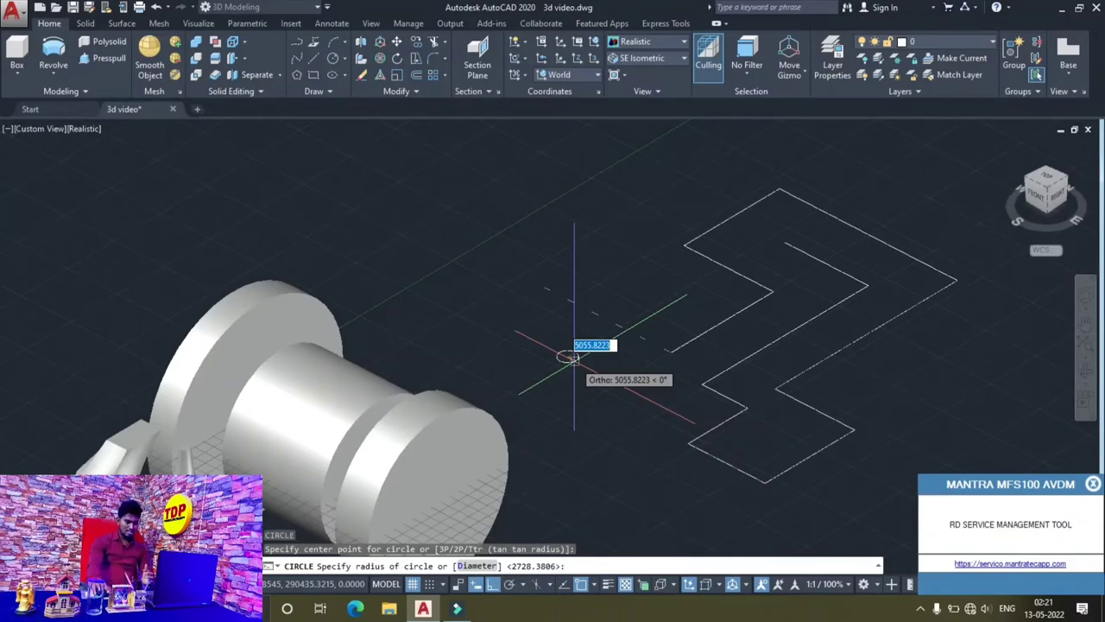
left_click(571, 356)
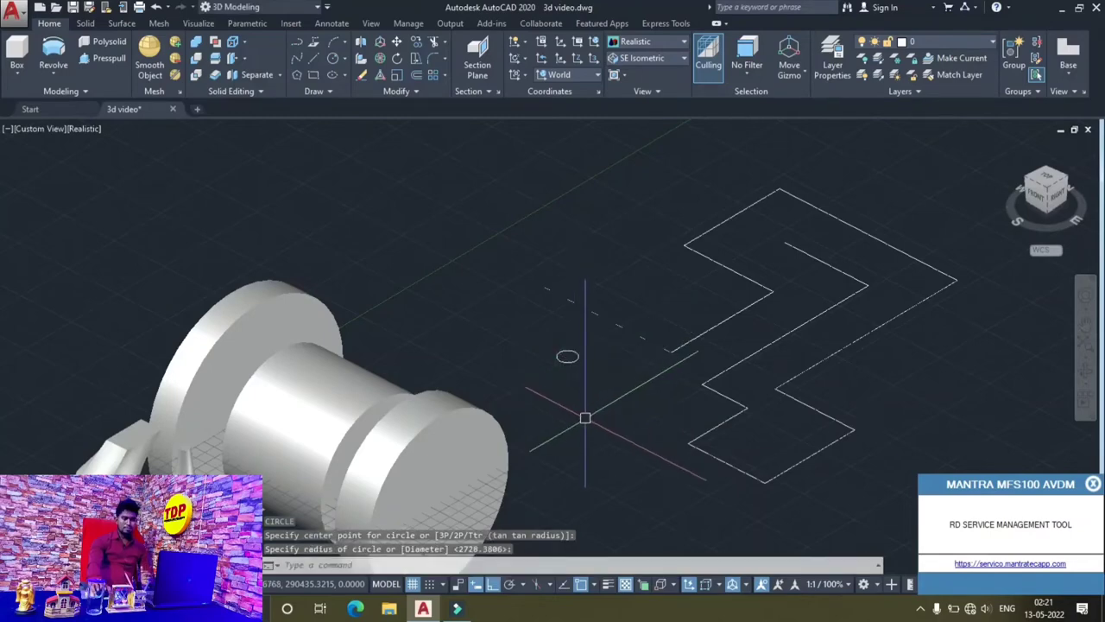
Sweep the small circle along the zigzag polyline to form a round tube solid.
left_click(44, 70)
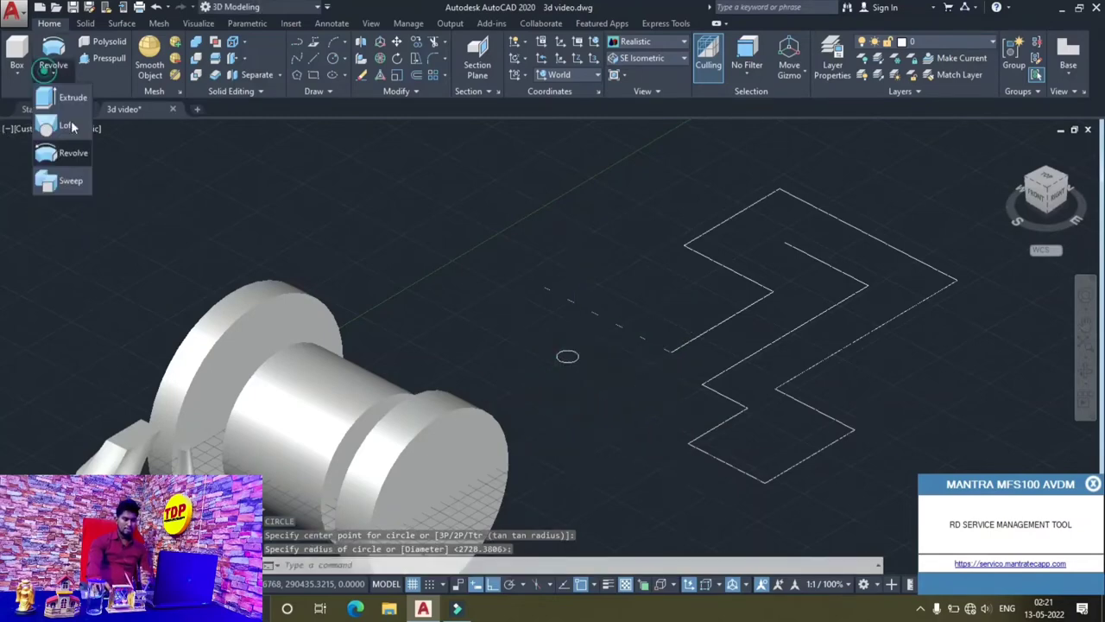
left_click(61, 183)
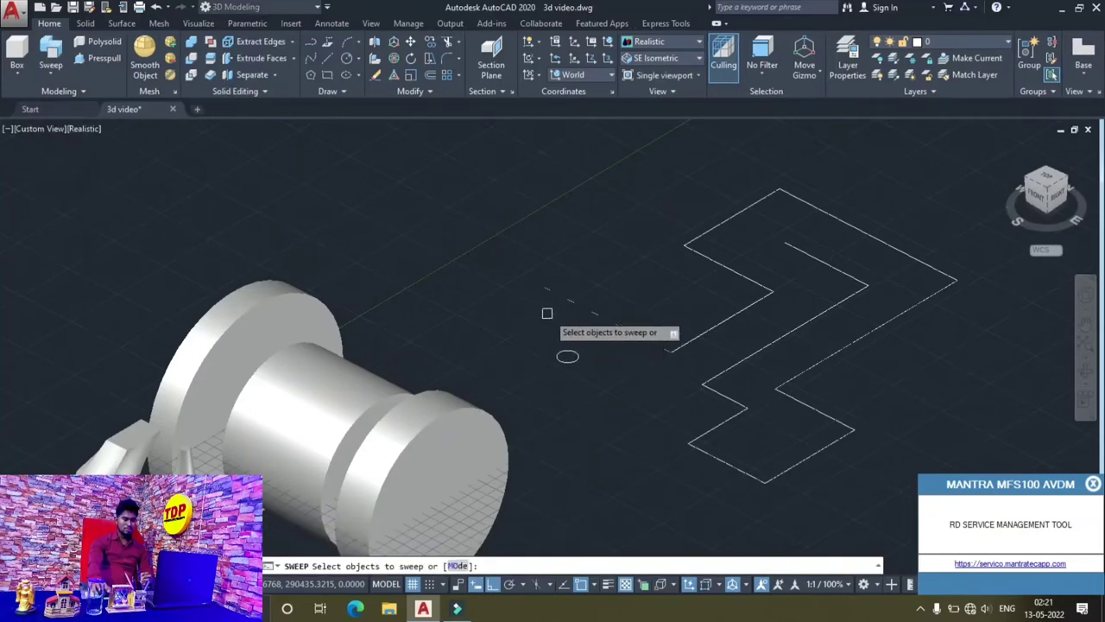
left_click(575, 357)
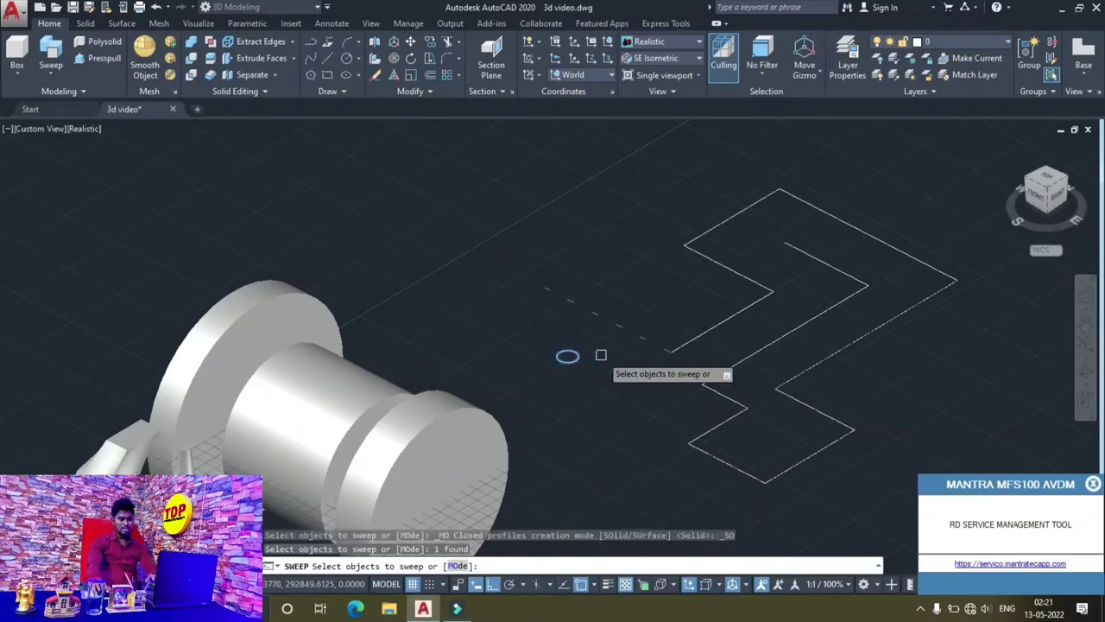
key("Return")
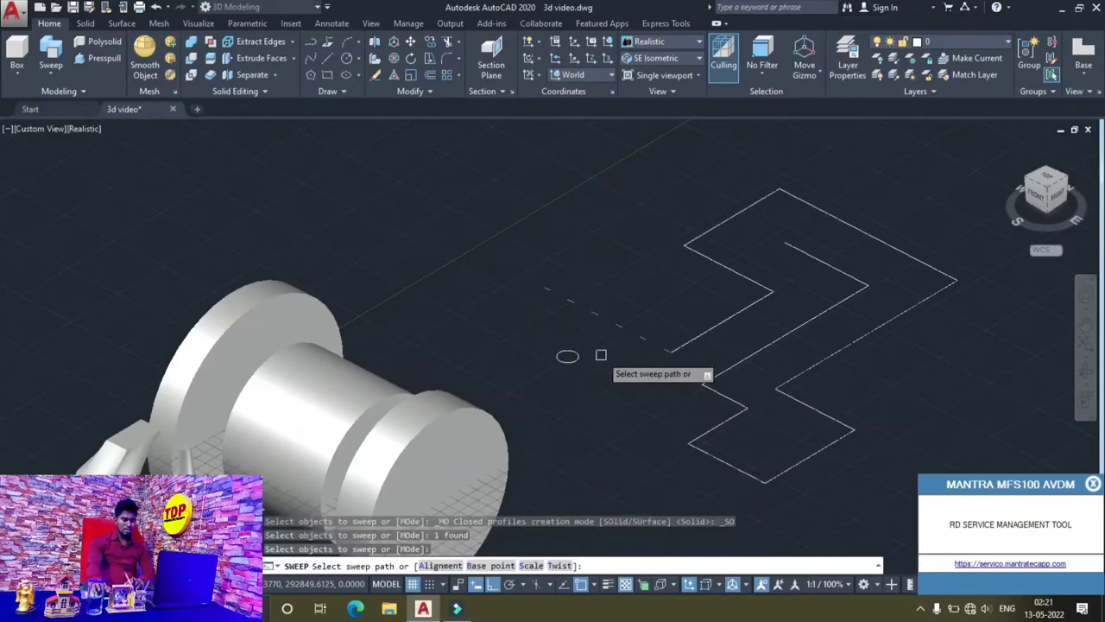
left_click(593, 311)
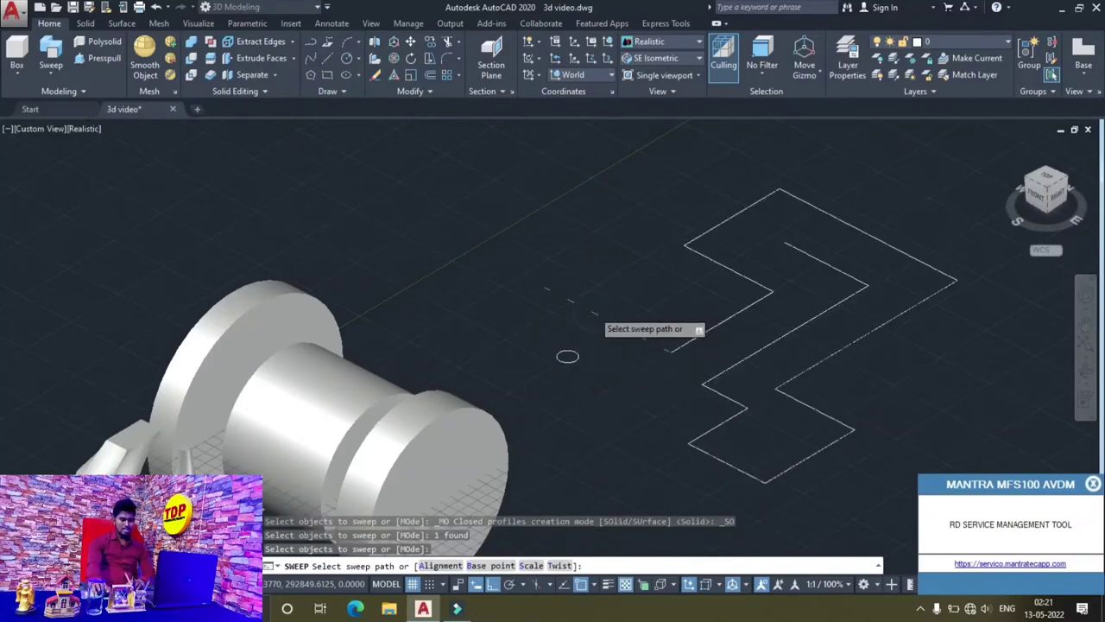
left_click(594, 313)
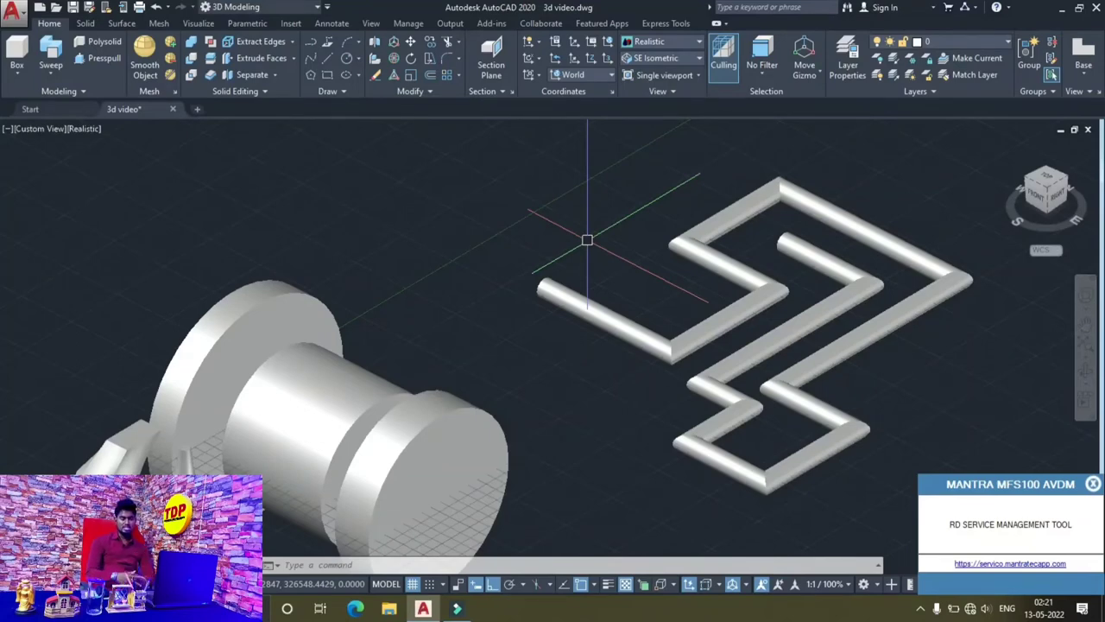
middle_click_drag(587, 240, 565, 339)
left_click(103, 41)
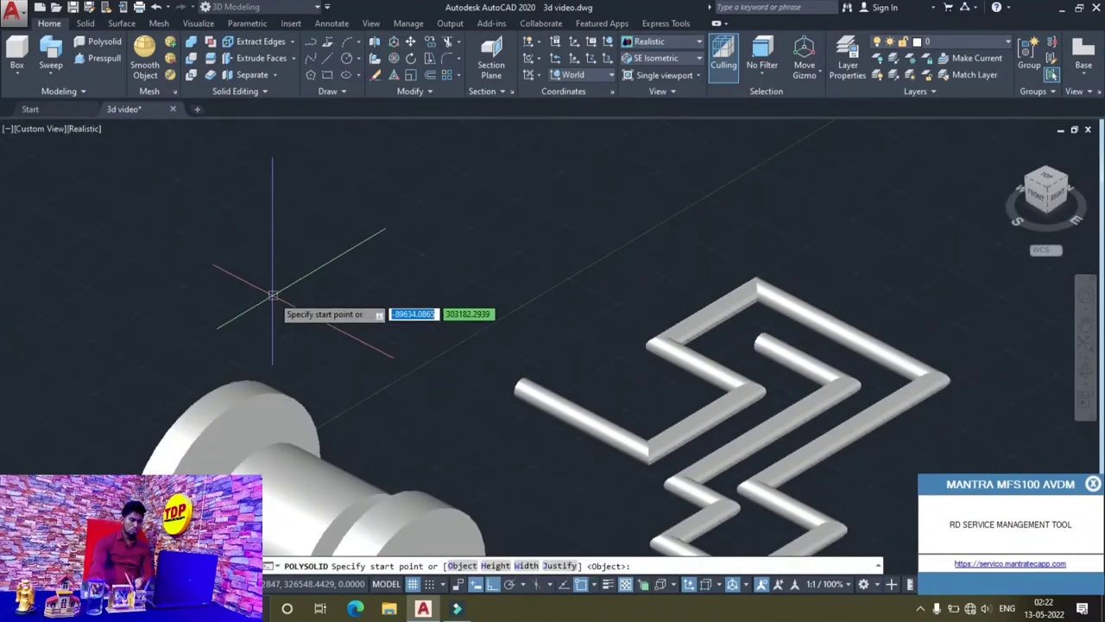
key("Escape")
scroll(608, 381, "down", 4)
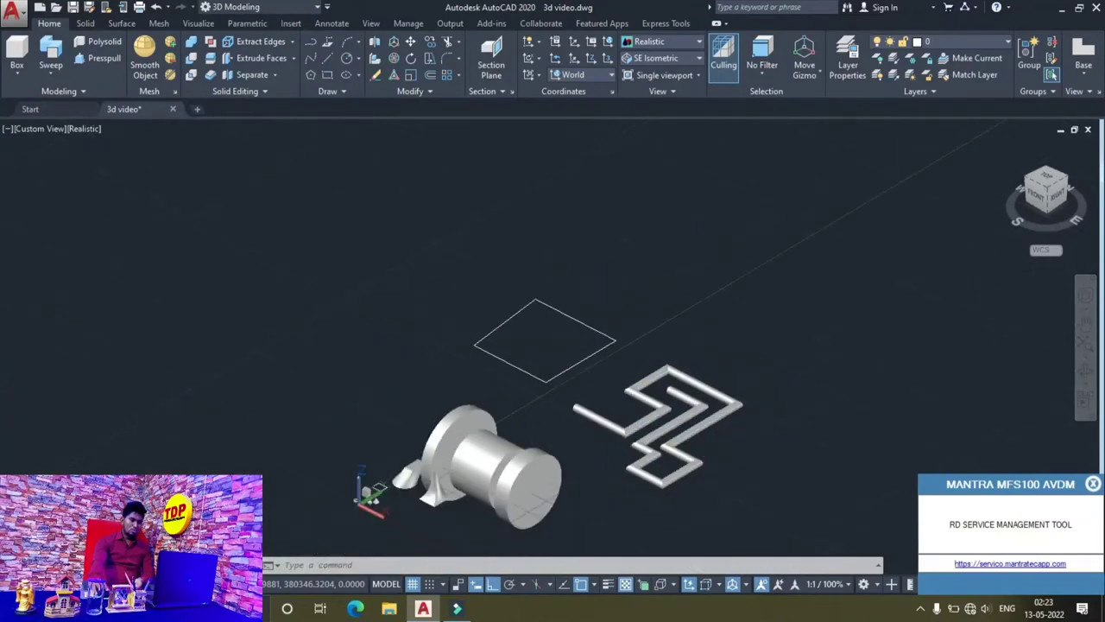
middle_click_drag(608, 381, 488, 415)
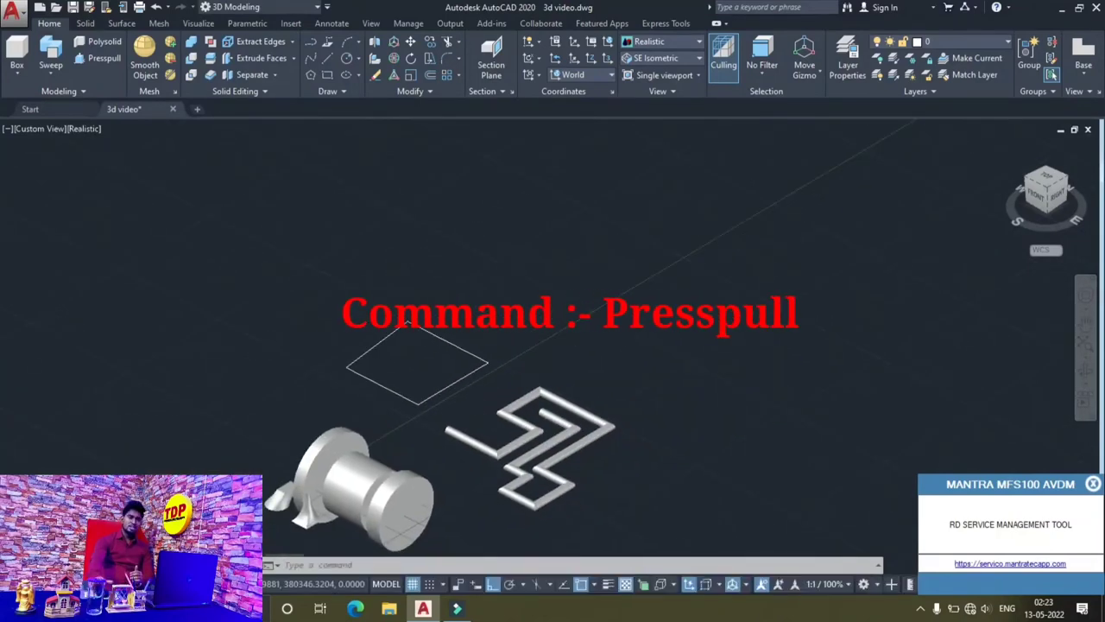
scroll(489, 414, "up", 2)
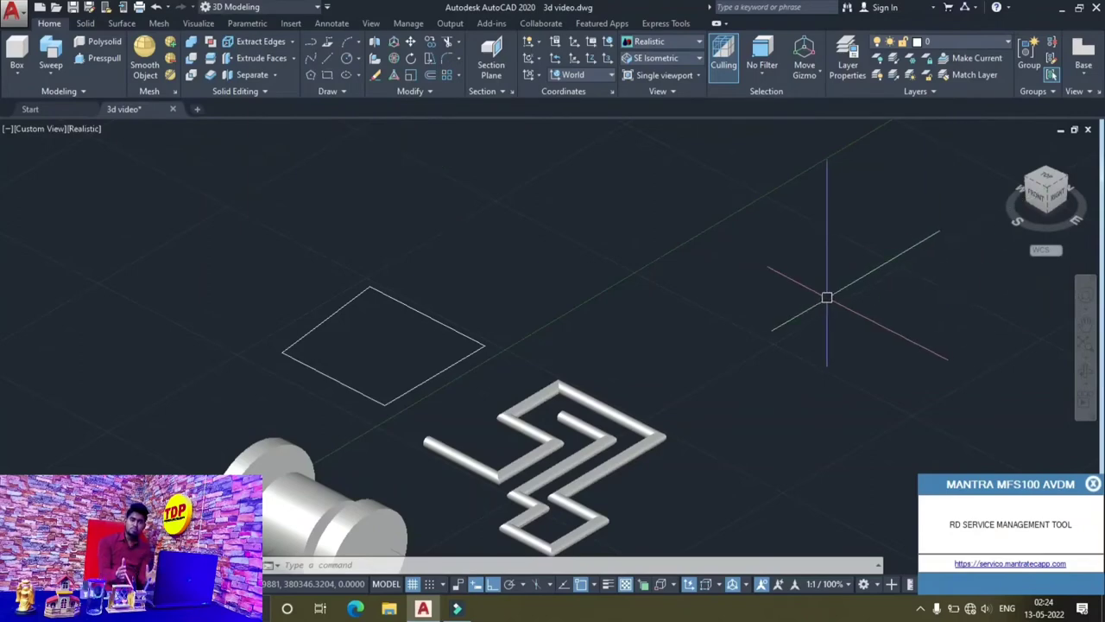
Use LINE to trace four corners of a long narrow rectangle in empty space.
middle_click_drag(792, 286, 708, 326)
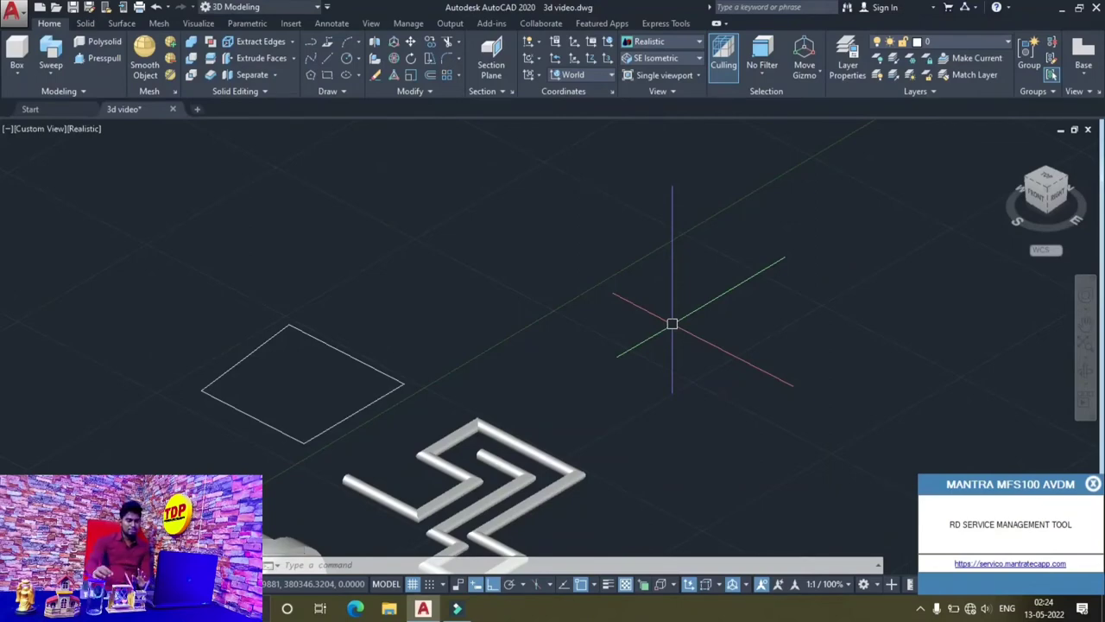
type("l")
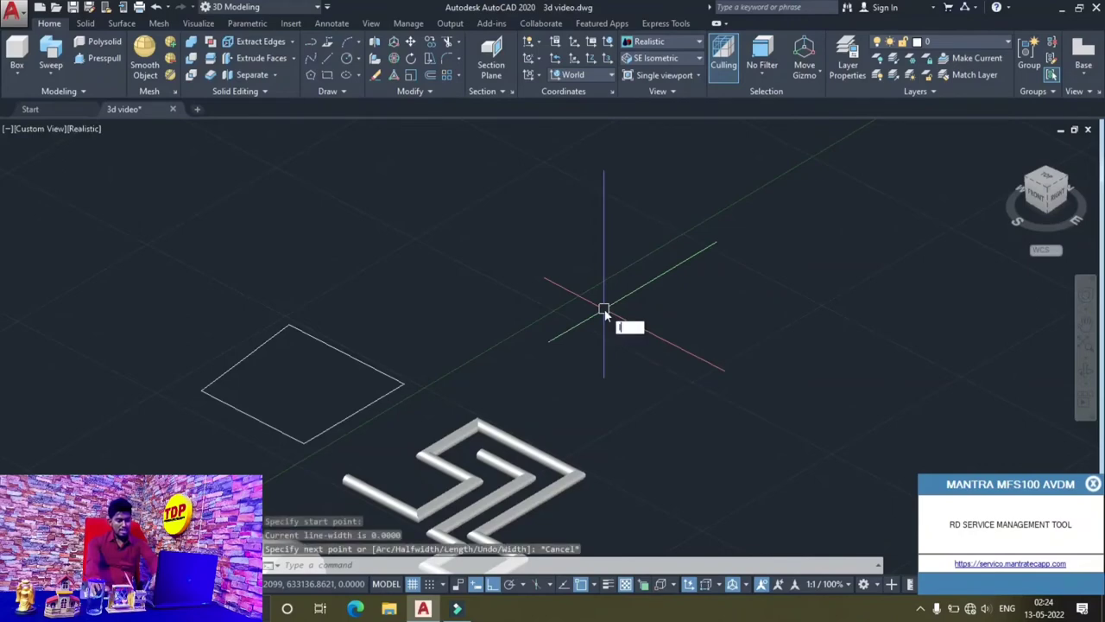
key("Return")
left_click(511, 273)
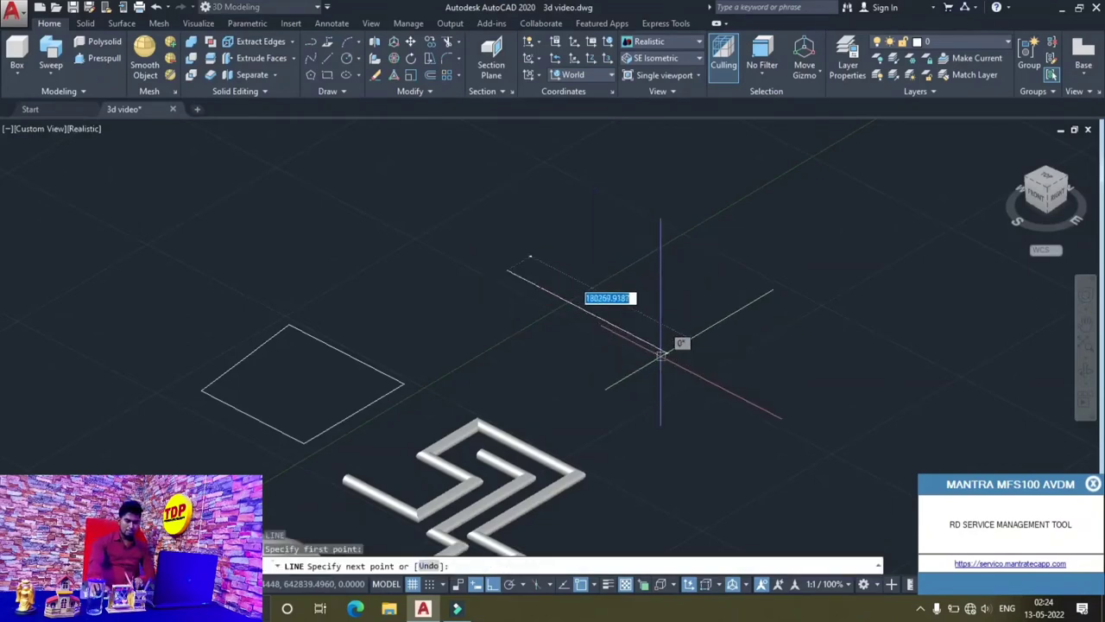
left_click(704, 373)
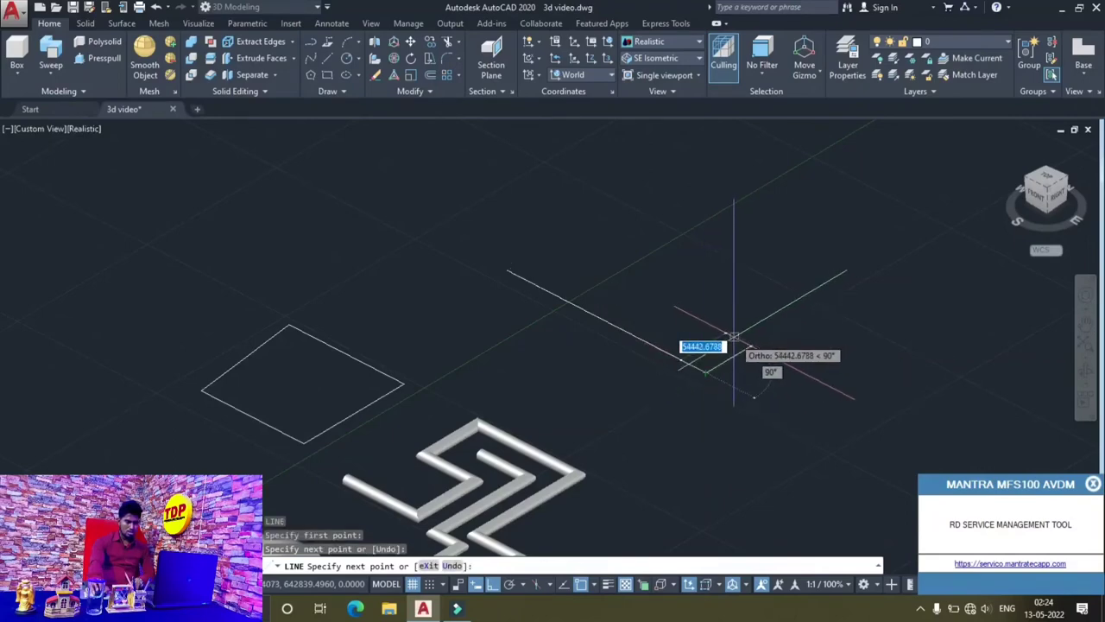
left_click(733, 336)
left_click(539, 252)
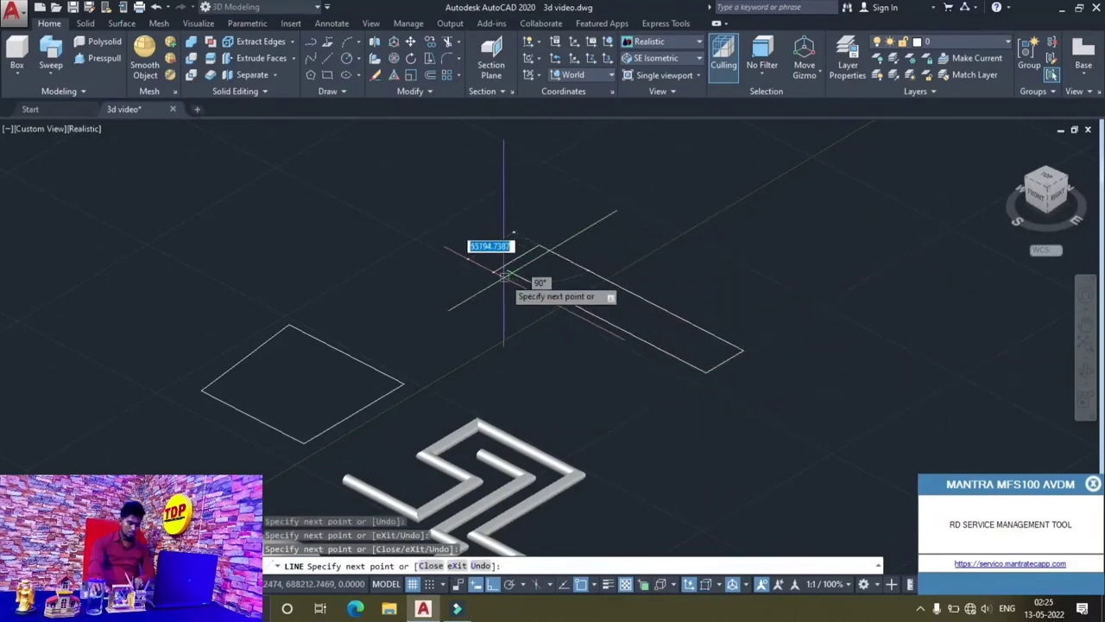
key("Escape")
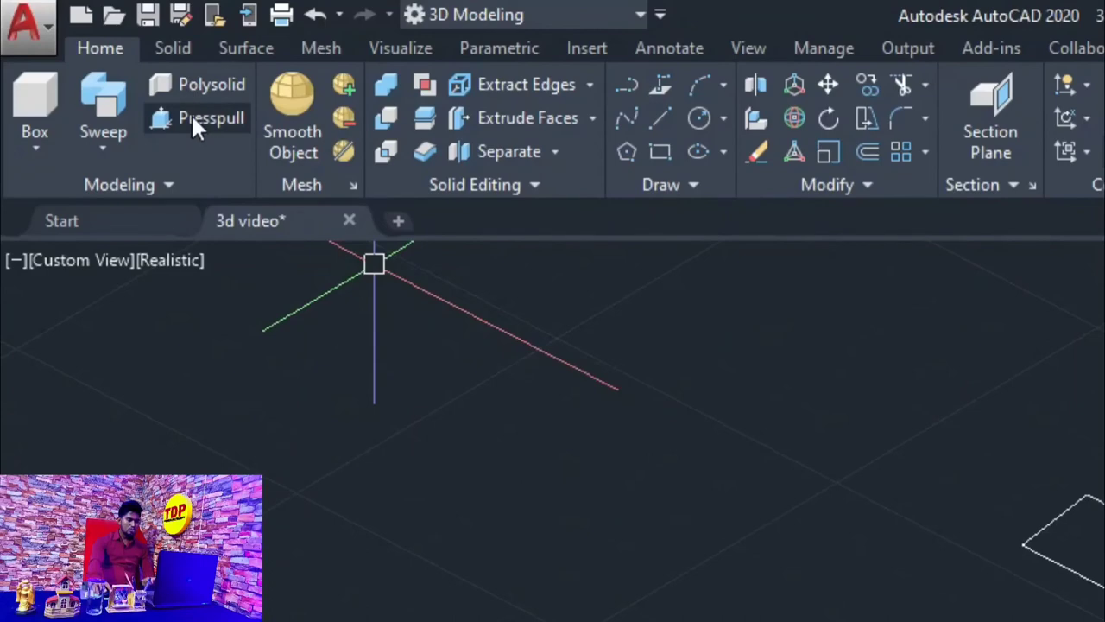
Window-select the four lines of the narrow rectangle and join them into one closed polyline.
left_click(191, 113)
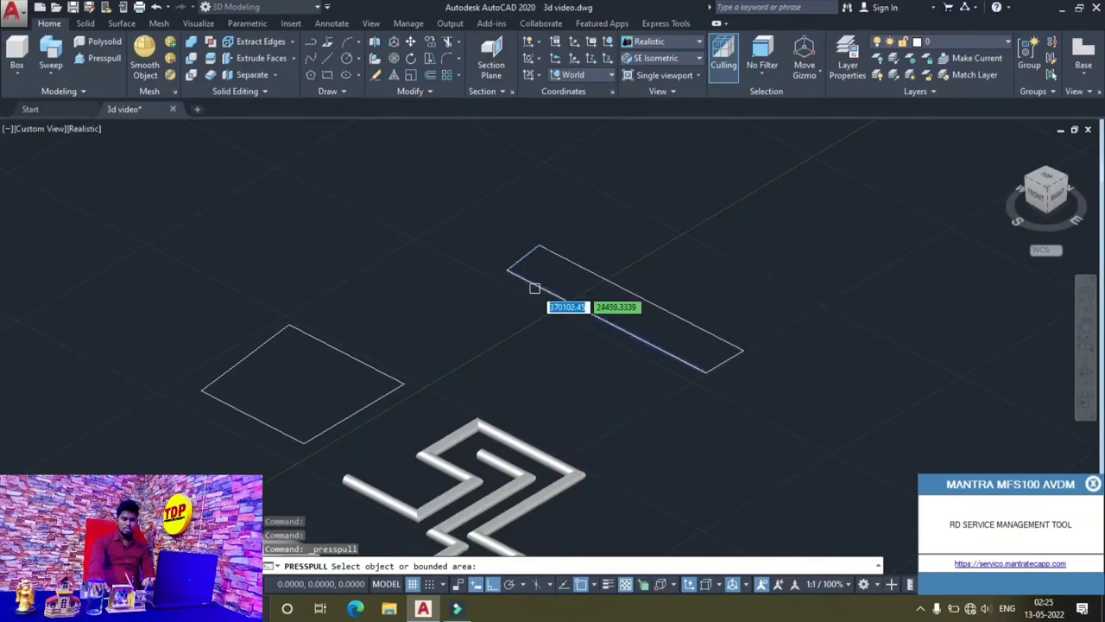
left_click(534, 287)
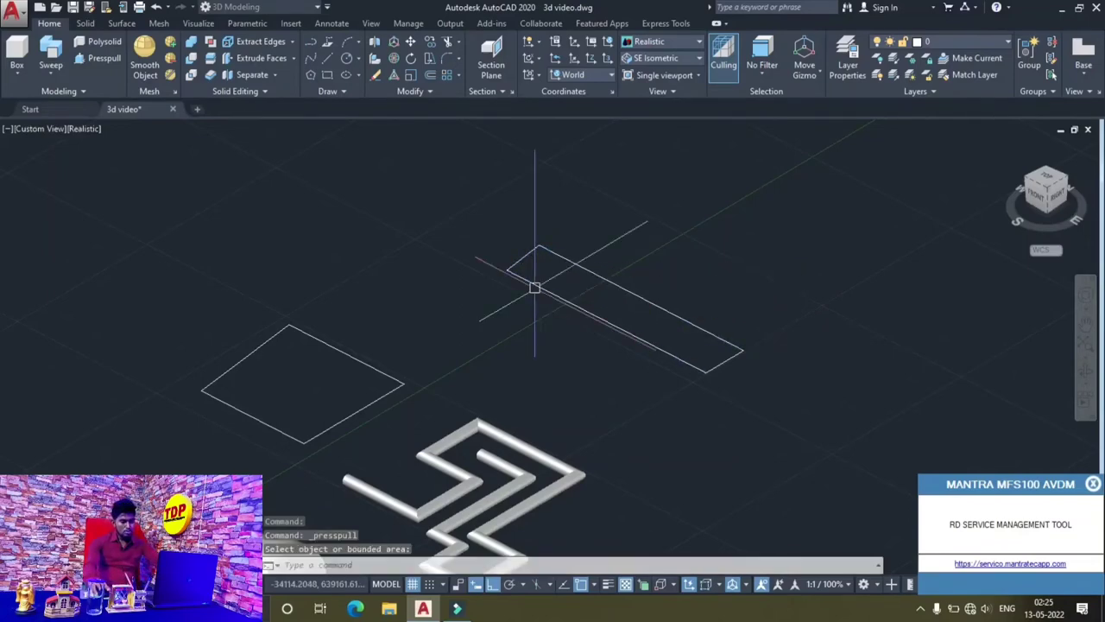
left_click(795, 397)
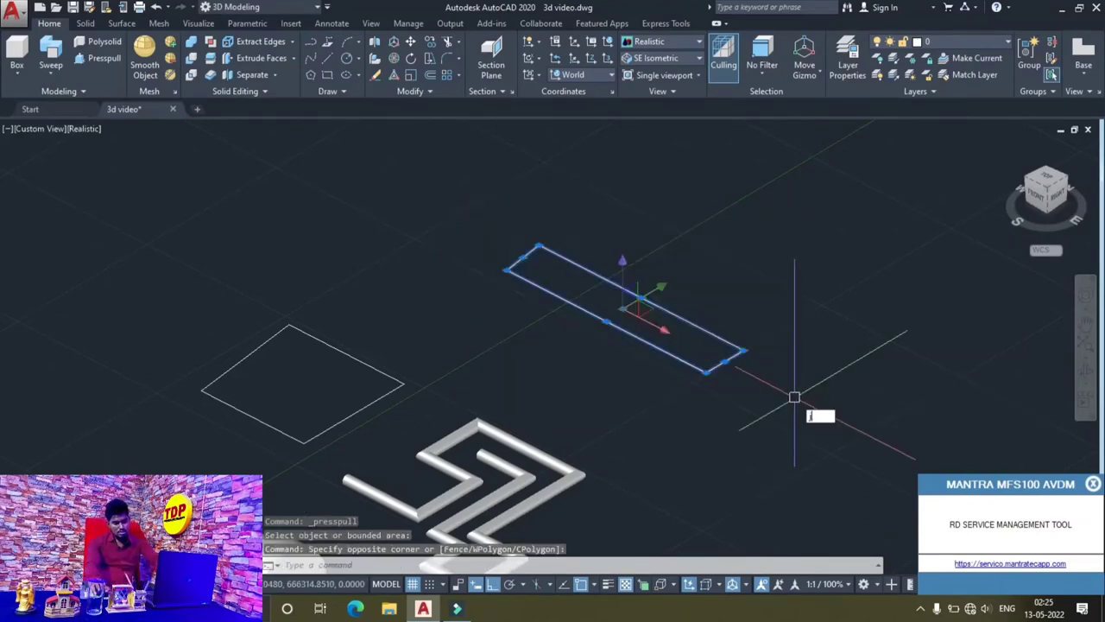
type("3")
key("Return")
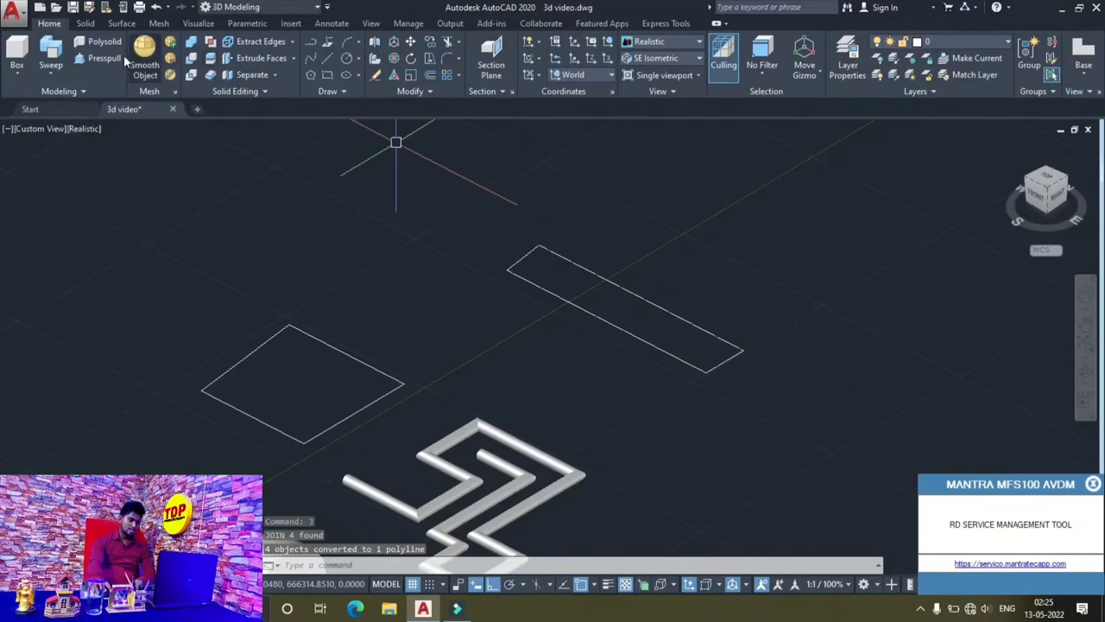
Presspull the thin rectangle upward into a tall, thin wall slab.
left_click(107, 56)
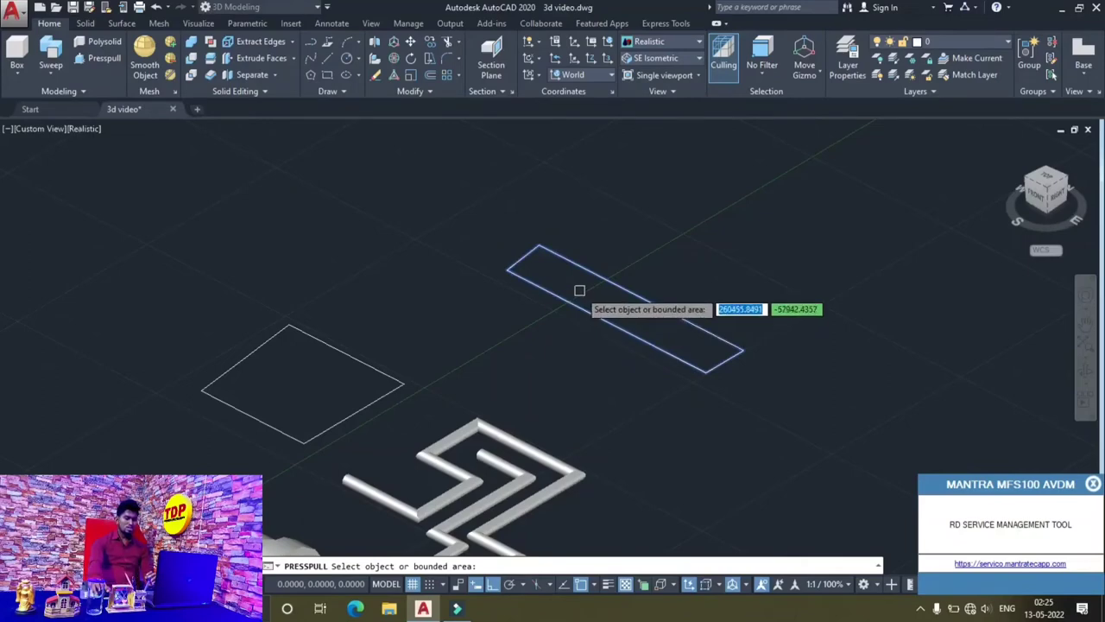
left_click(580, 290)
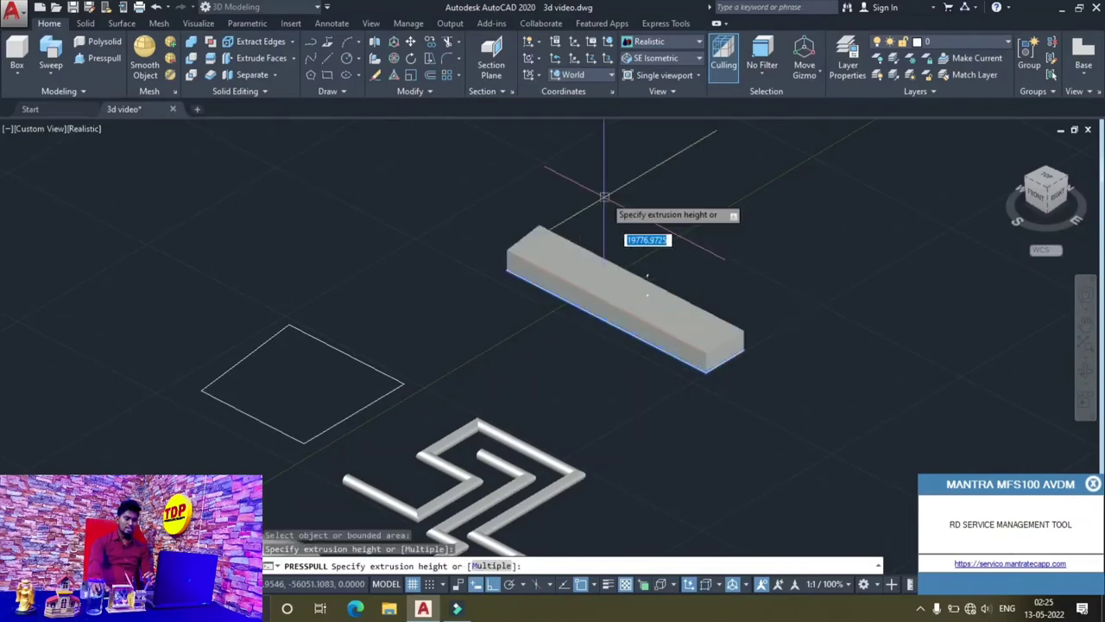
middle_click_drag(611, 171, 596, 247)
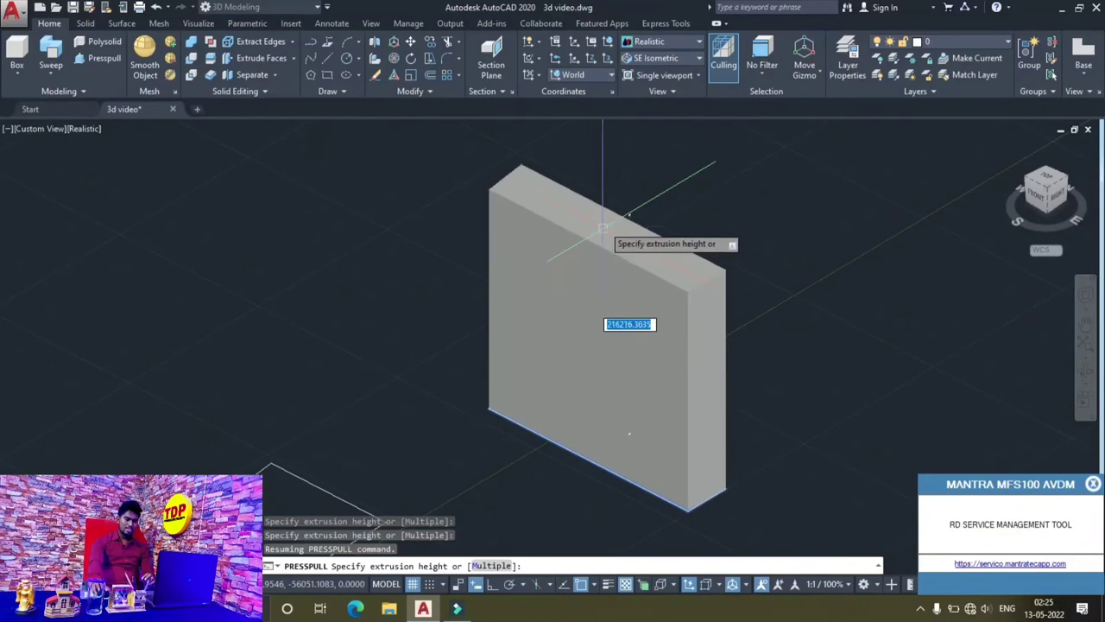
left_click(604, 225)
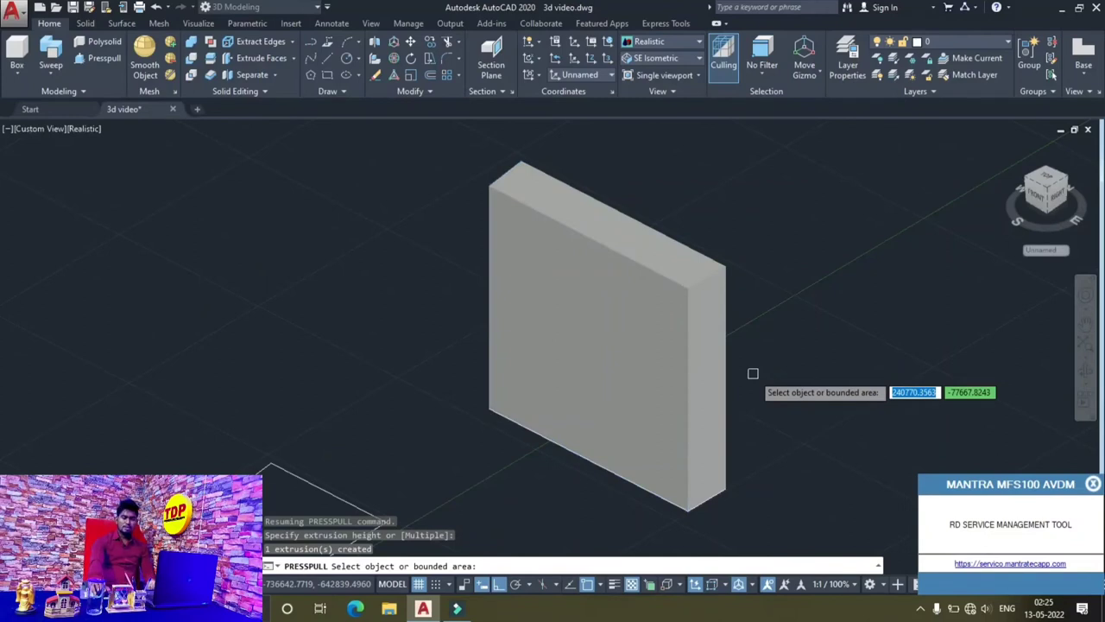
middle_click_drag(788, 339, 786, 344)
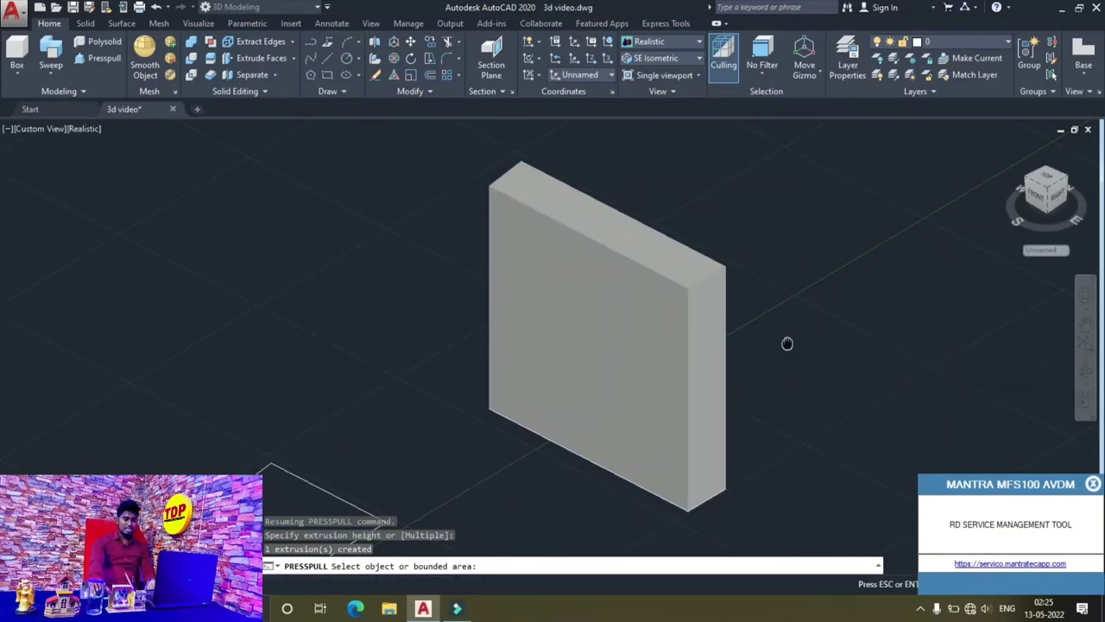
left_click_drag(786, 344, 495, 391)
key("Escape")
type("pl")
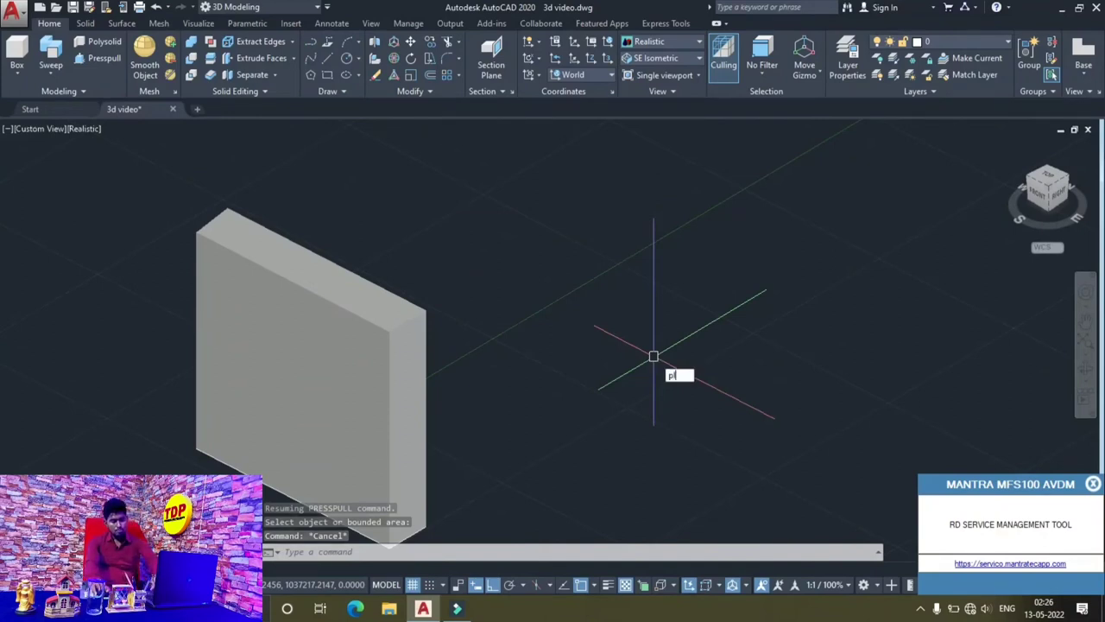
Draw a long, narrow four-corner polyline rectangle closed back at its start, beside the wall.
key("Return")
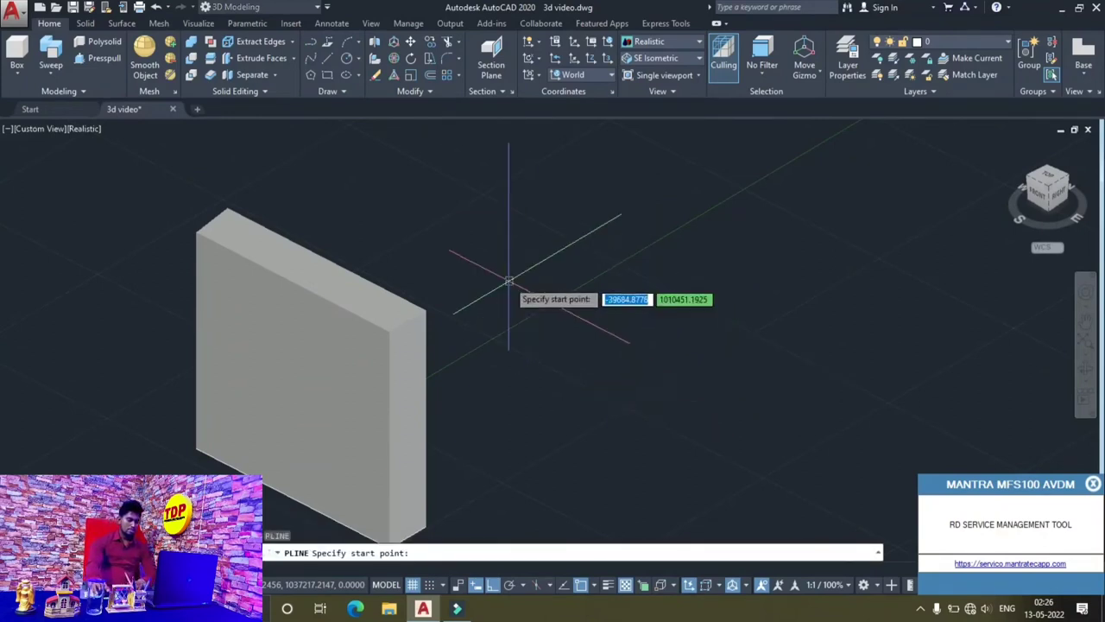
left_click(508, 280)
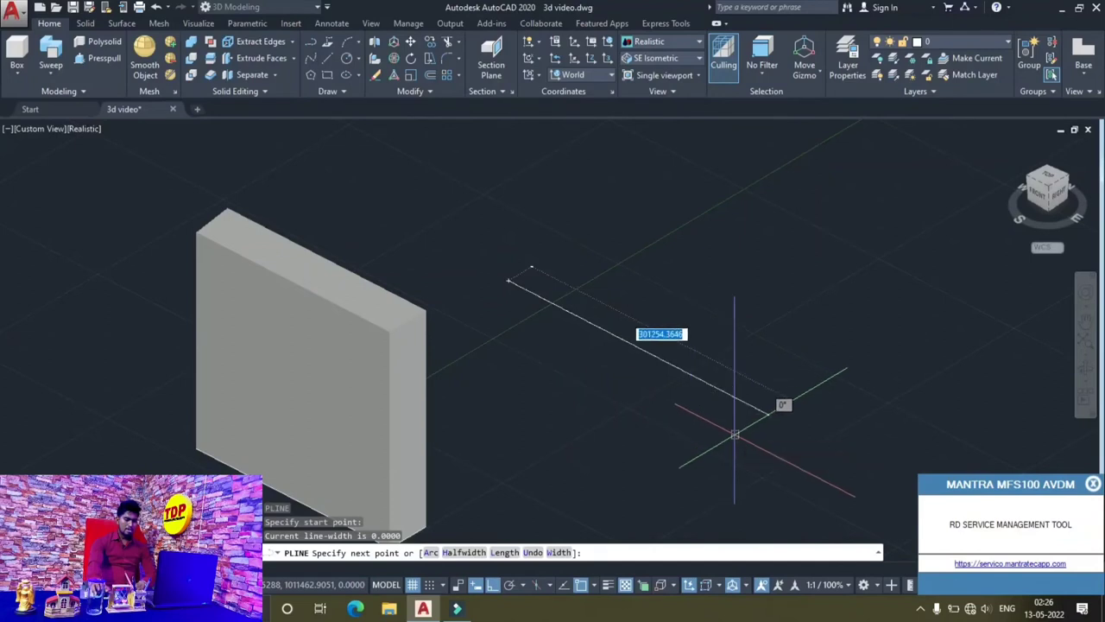
left_click(771, 414)
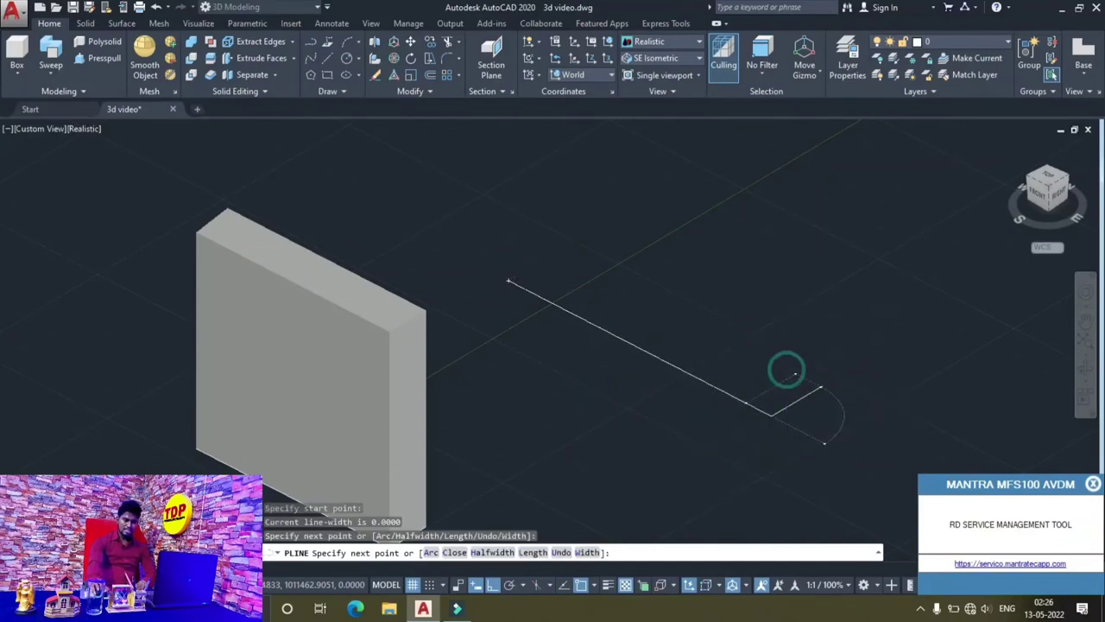
left_click(795, 373)
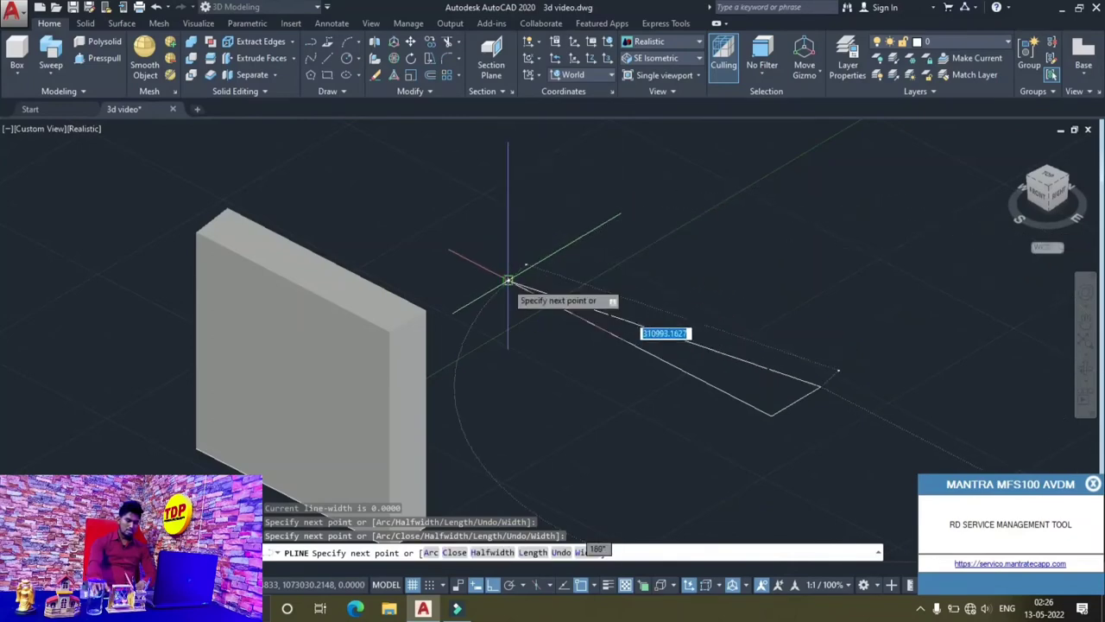
left_click(537, 250)
left_click(507, 280)
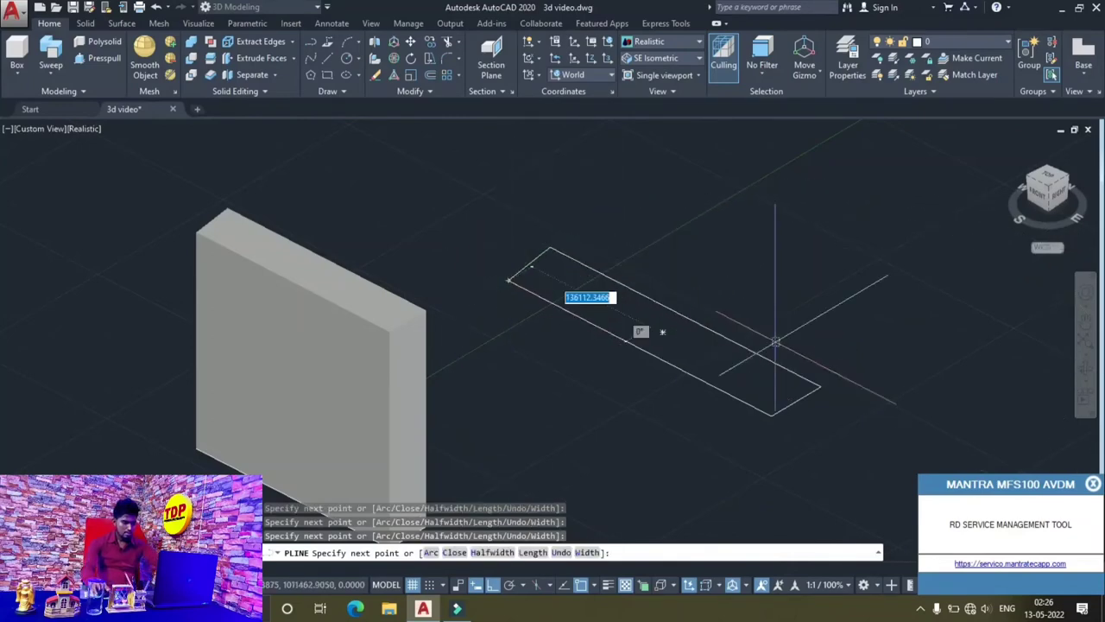
key("Escape")
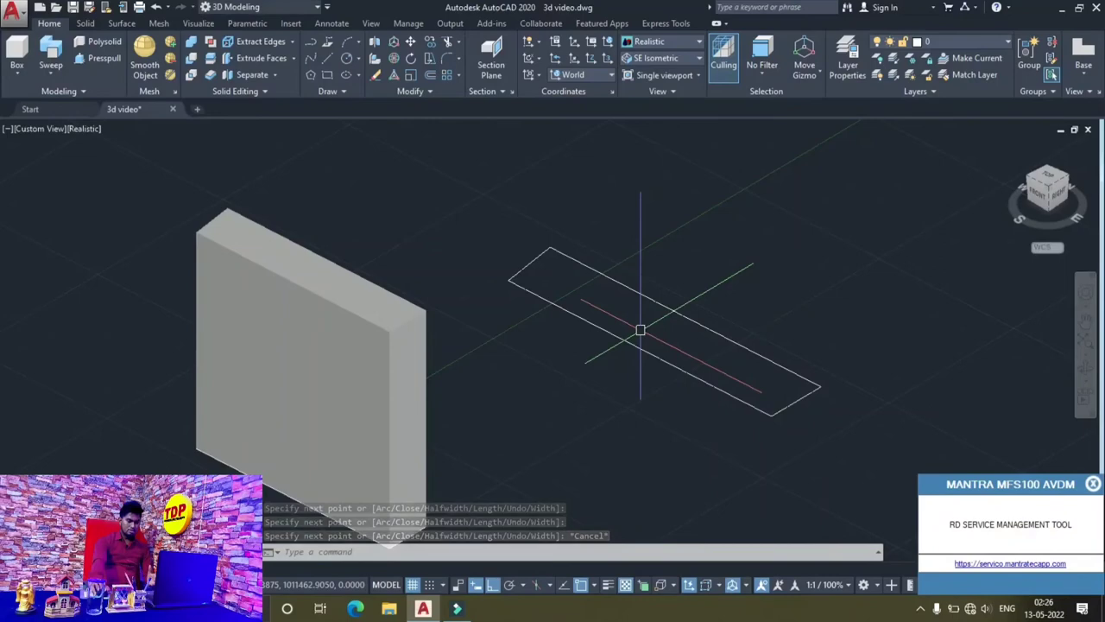
Presspull the new rectangle upward into a second wall slab parallel to the first.
left_click(97, 60)
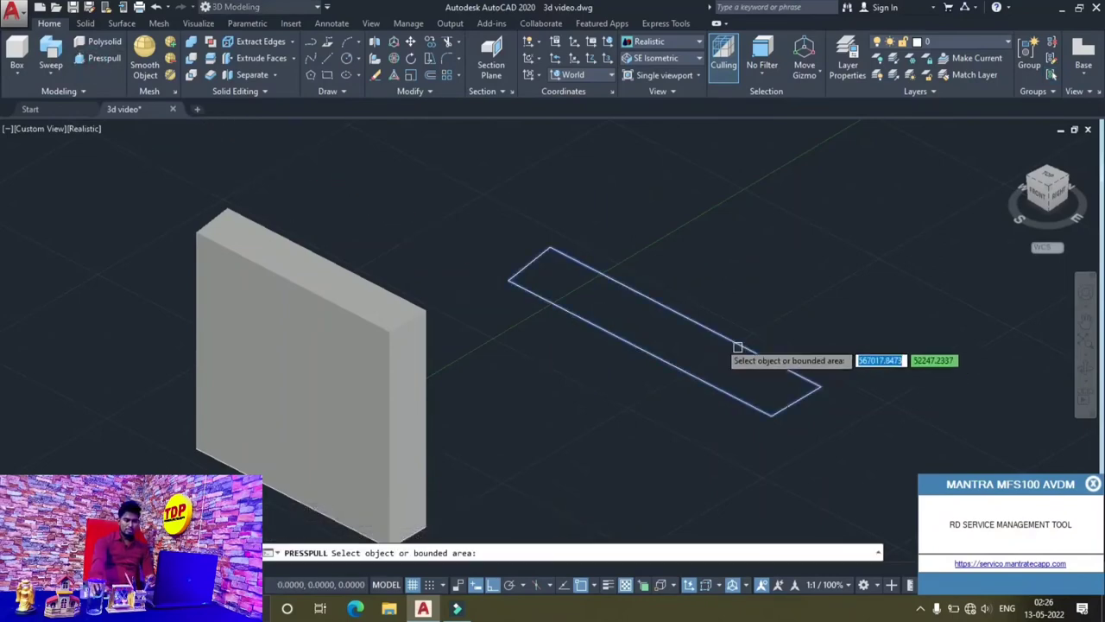
left_click(691, 344)
middle_click_drag(686, 318, 668, 470)
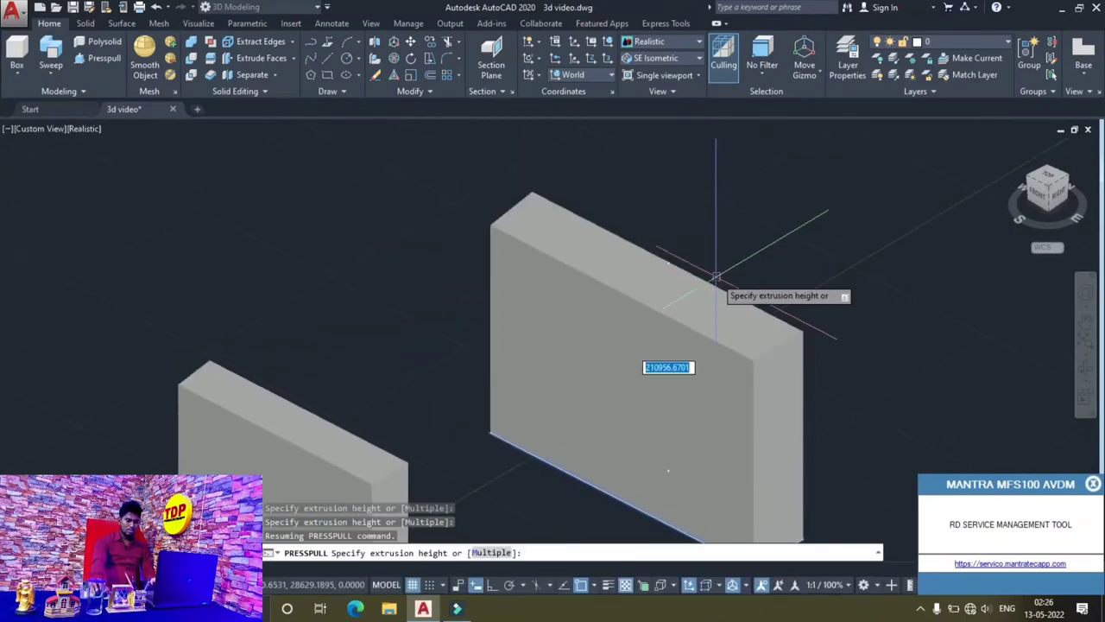
left_click(719, 254)
scroll(777, 306, "down", 3)
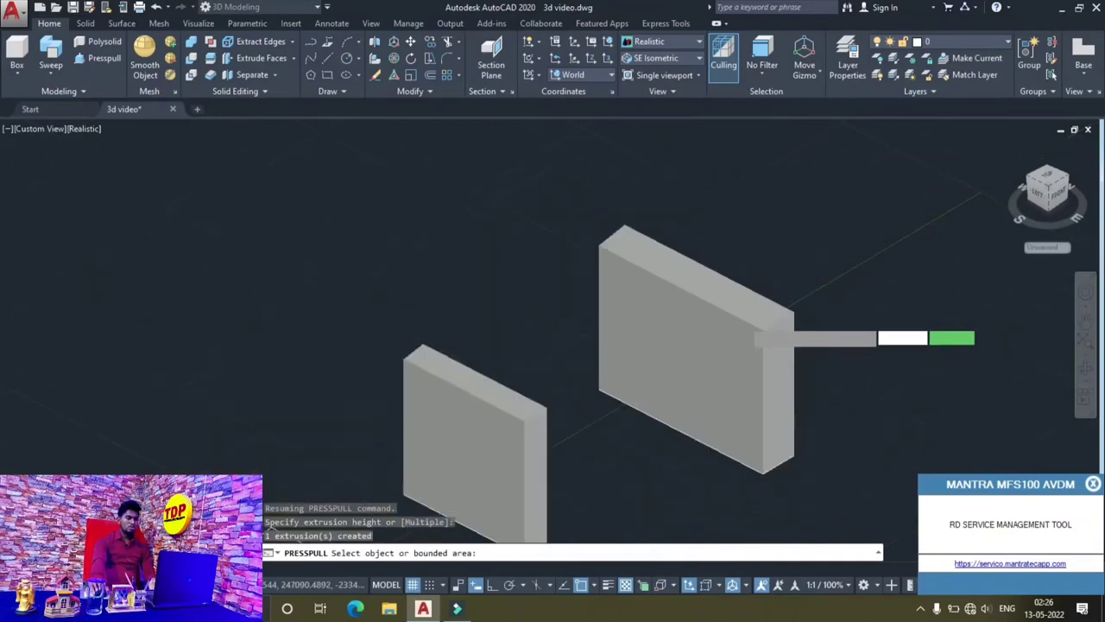
scroll(777, 307, "down", 3)
scroll(781, 317, "up", 3)
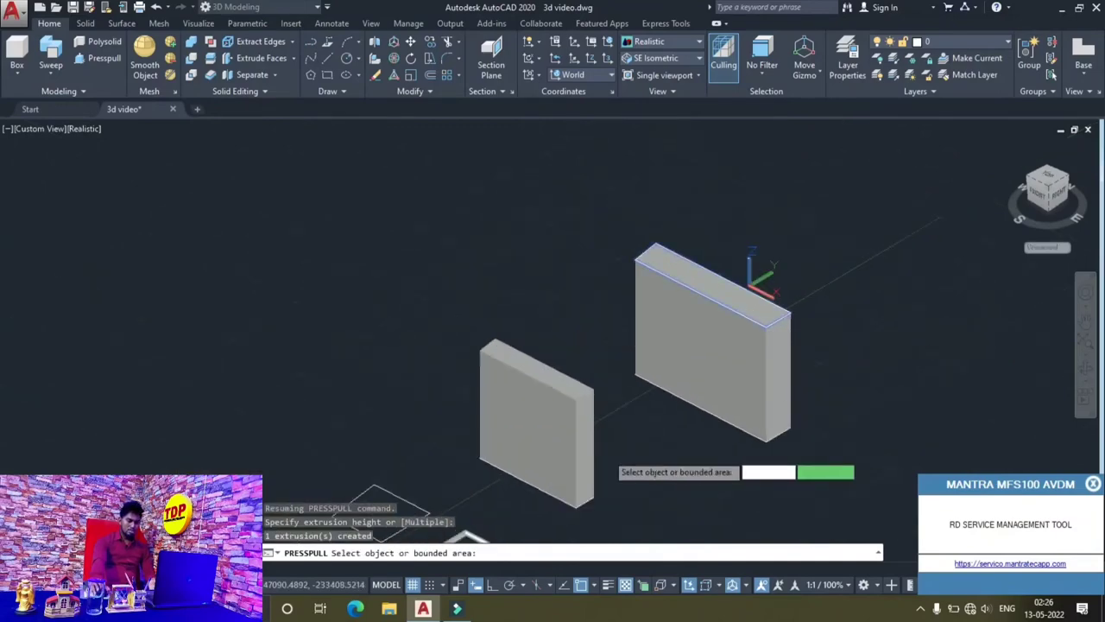
middle_click_drag(597, 417, 458, 387)
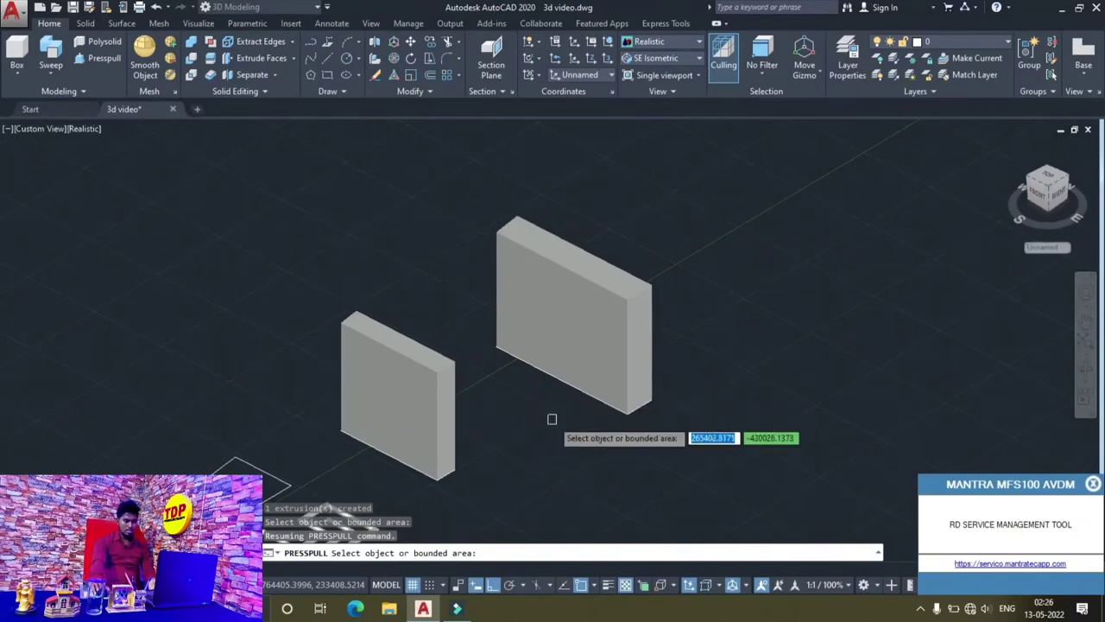
key("Escape")
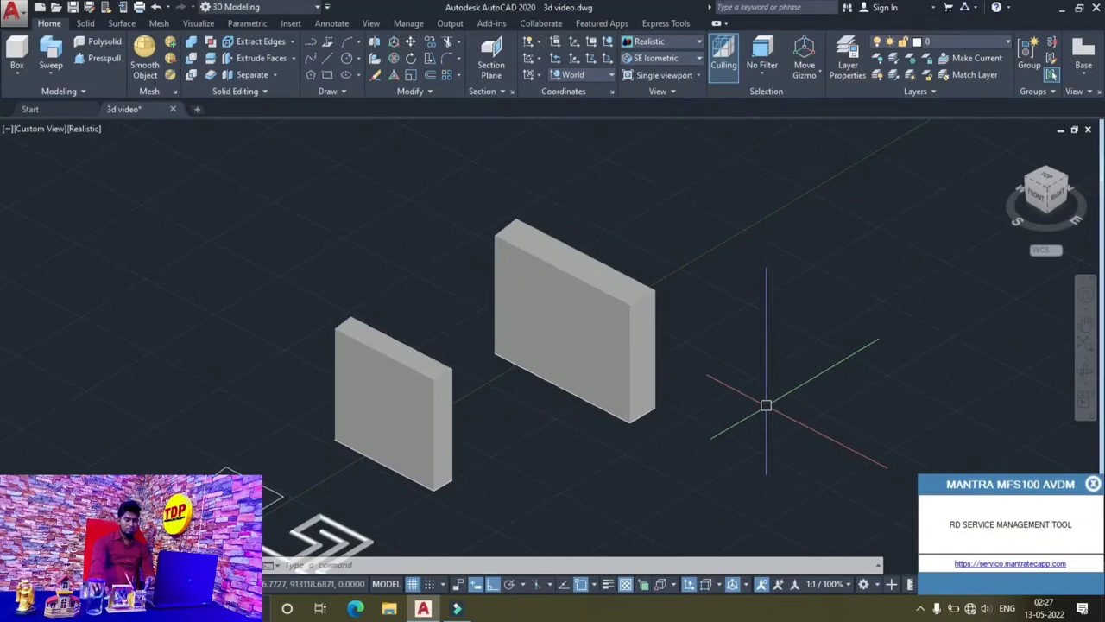
middle_click_drag(766, 405, 536, 325)
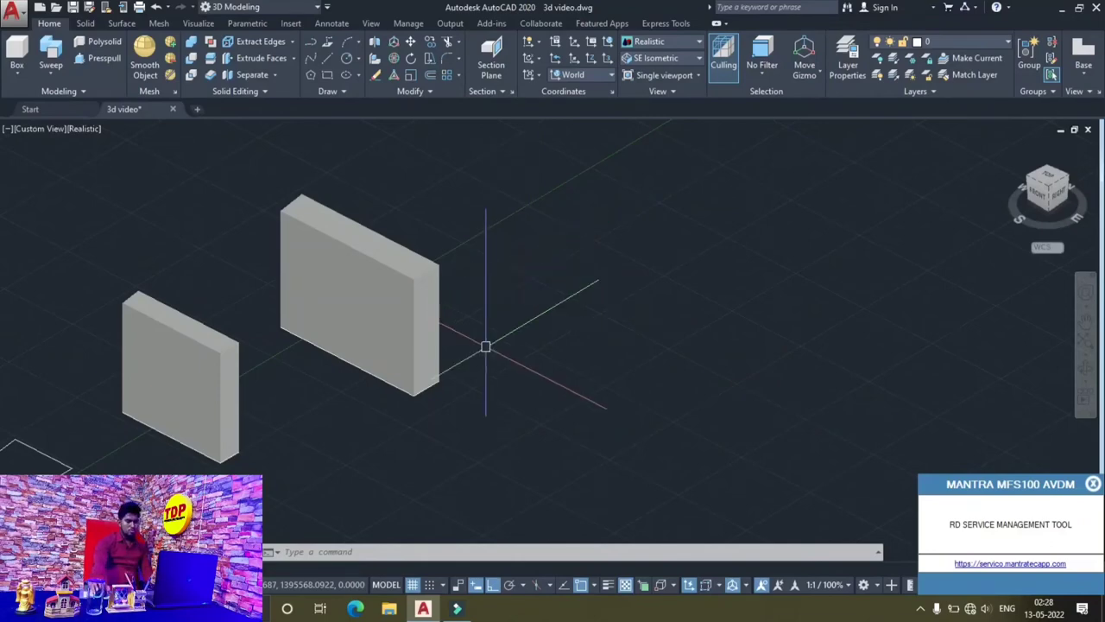
scroll(488, 347, "down", 2)
middle_click_drag(495, 350, 501, 301)
Move the smaller slab with the Move gizmo so it overlaps the face of the larger wall.
scroll(574, 182, "up", 2)
left_click(181, 371)
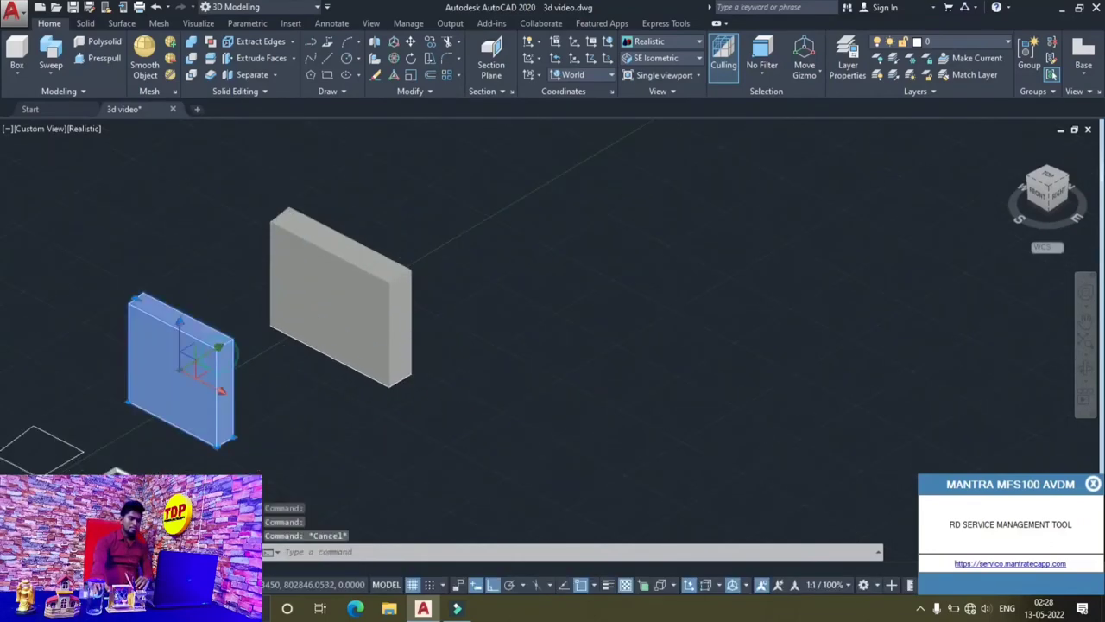
left_click(217, 346)
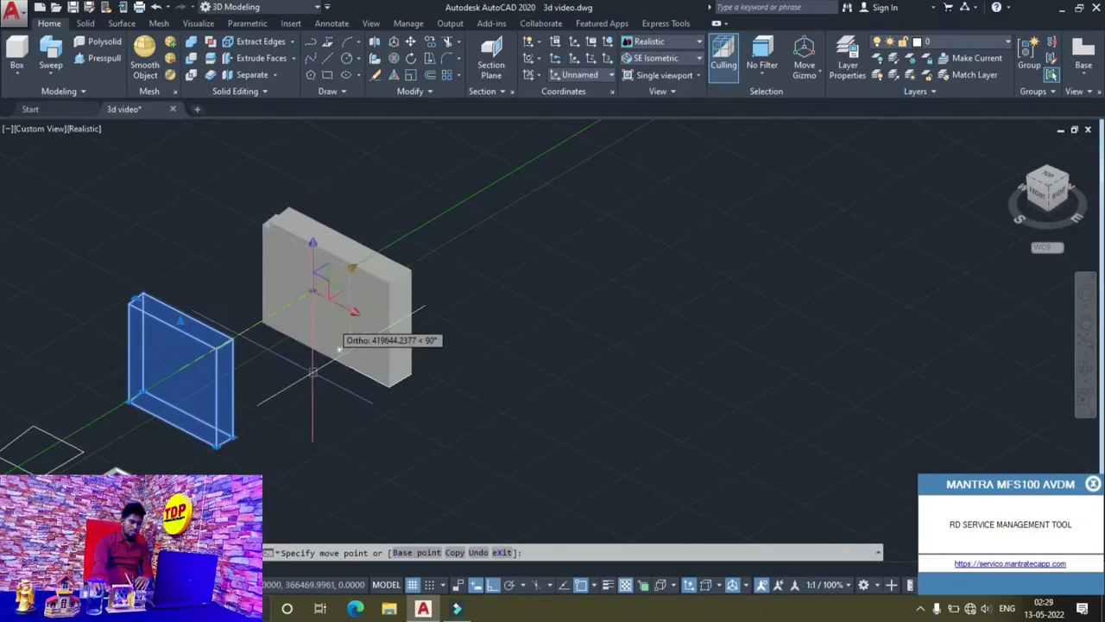
key("Escape")
key("Escape")
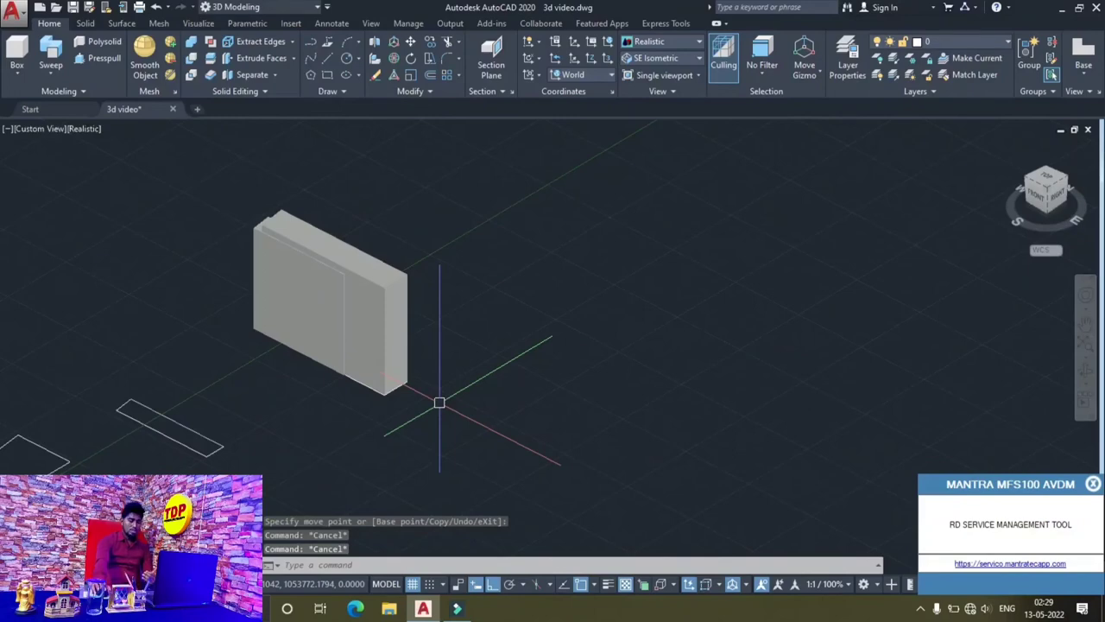
left_click(374, 317)
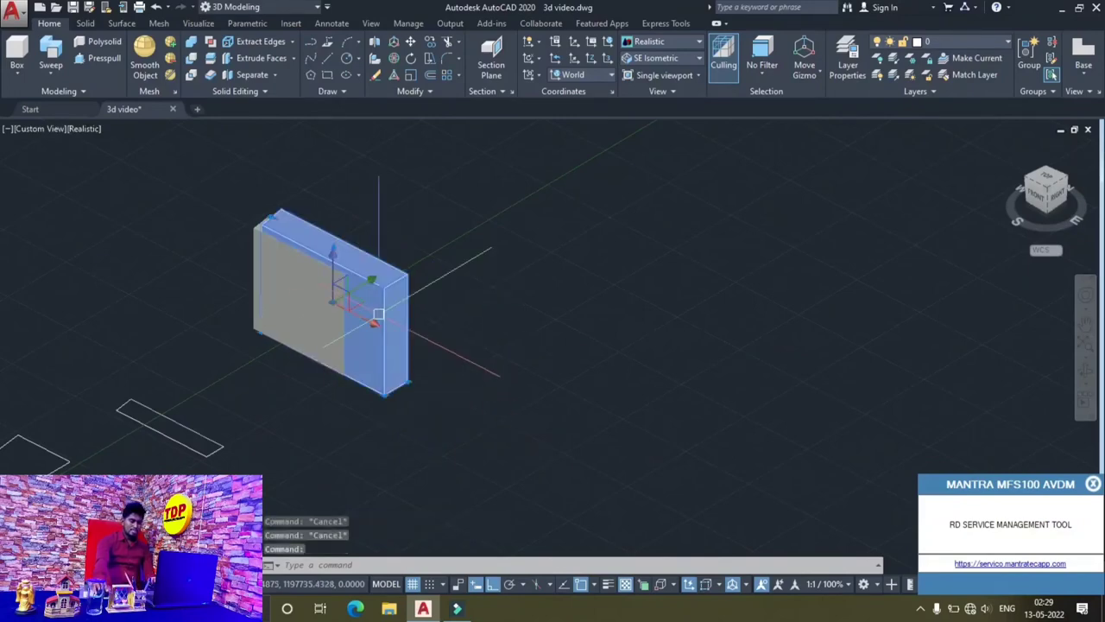
Union the front slab and back wall into one combined solid.
left_click(309, 307)
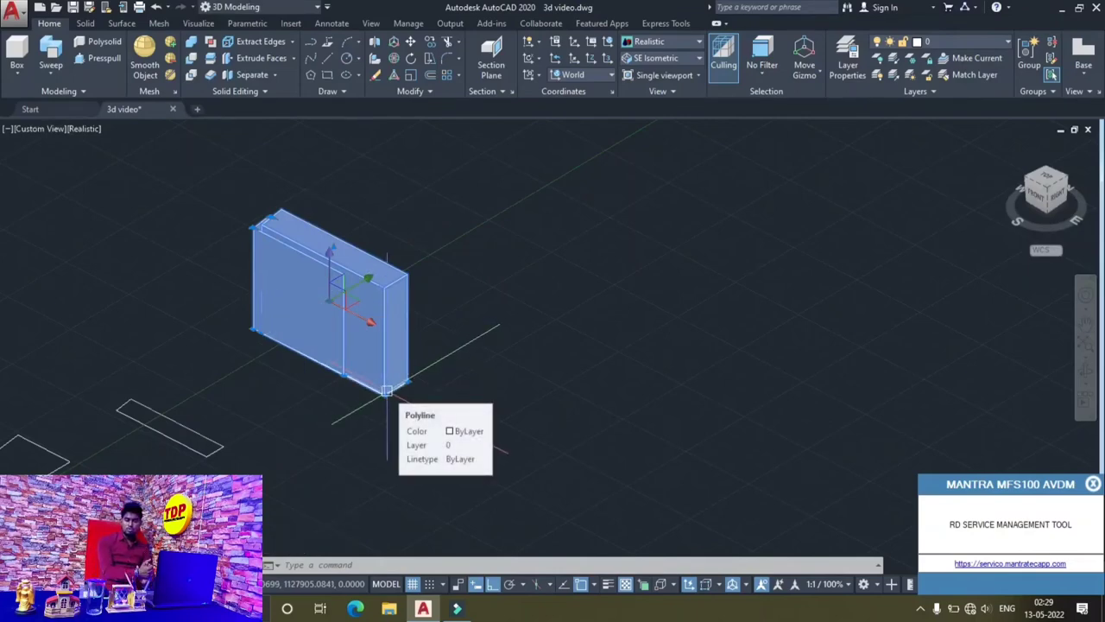
key("Escape")
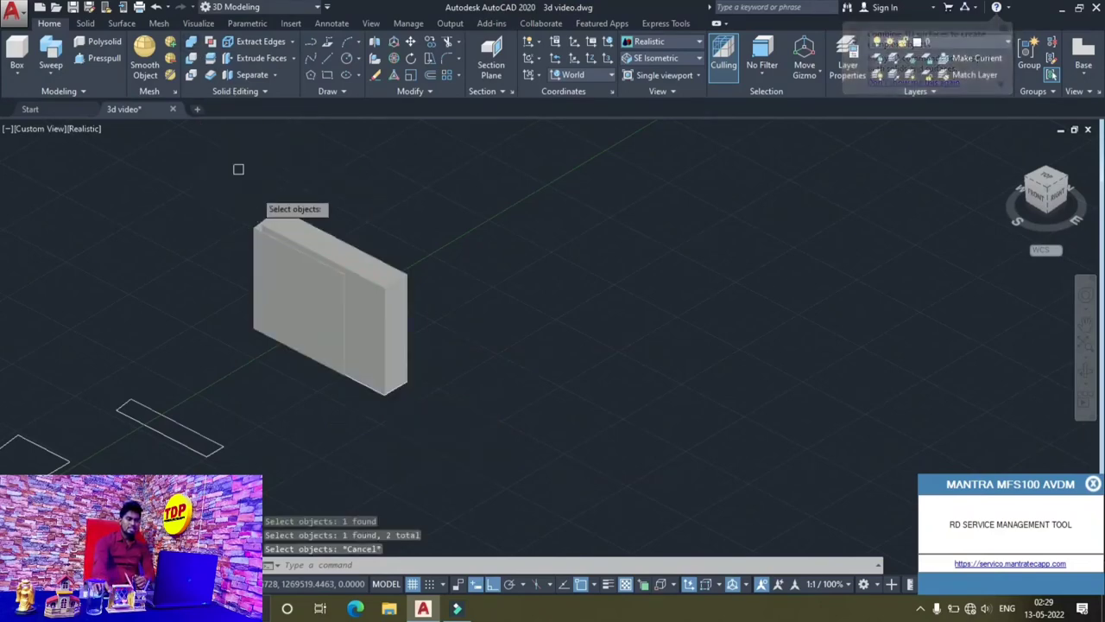
left_click(317, 323)
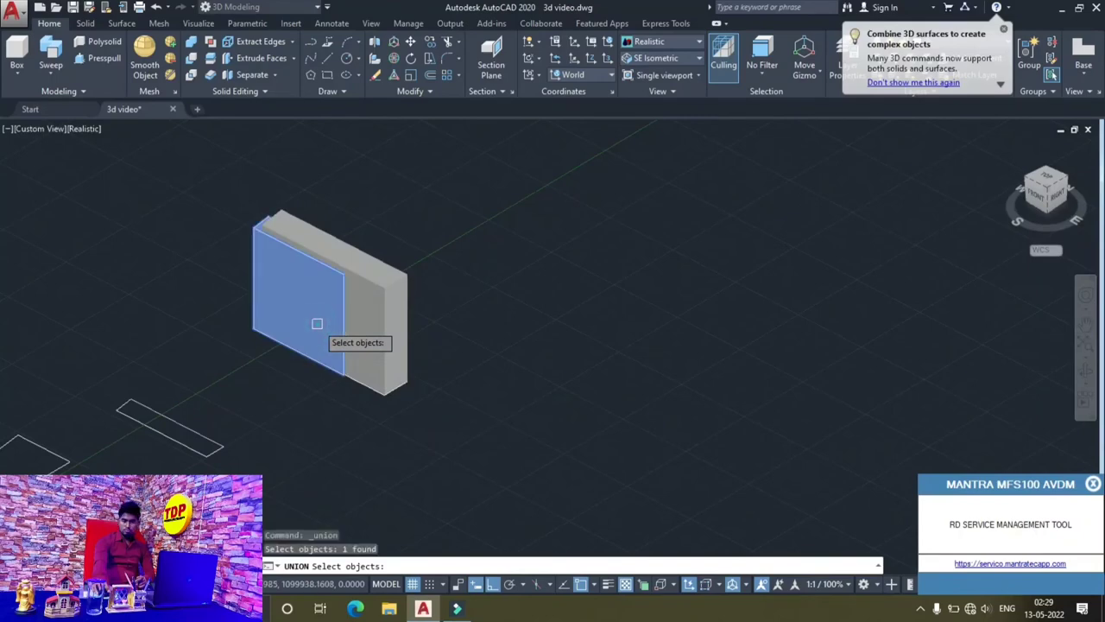
left_click(353, 298)
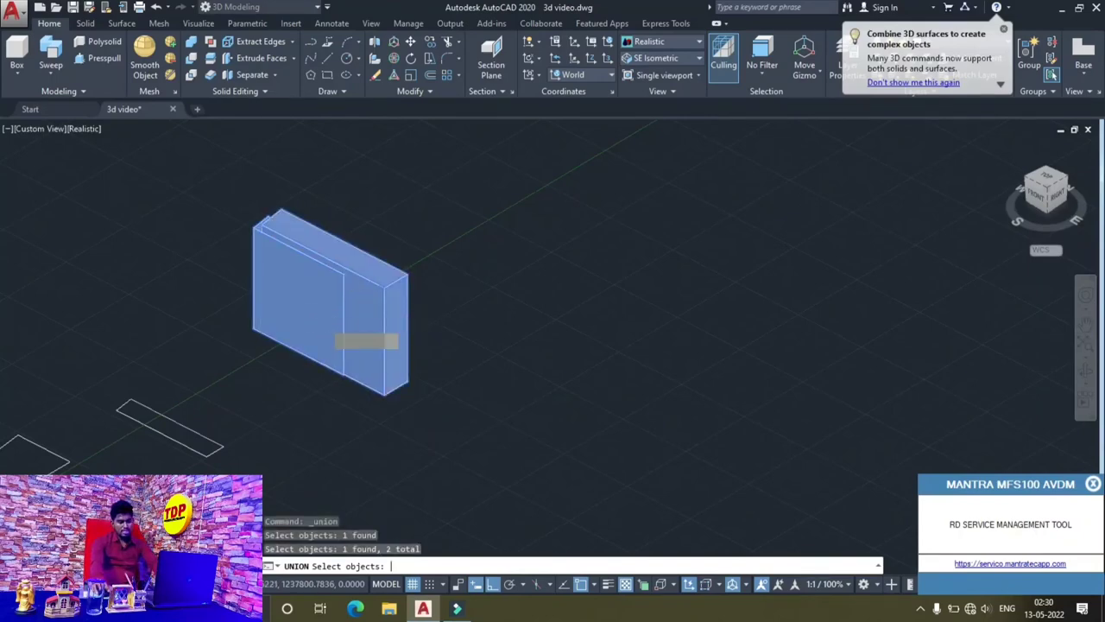
key("Return")
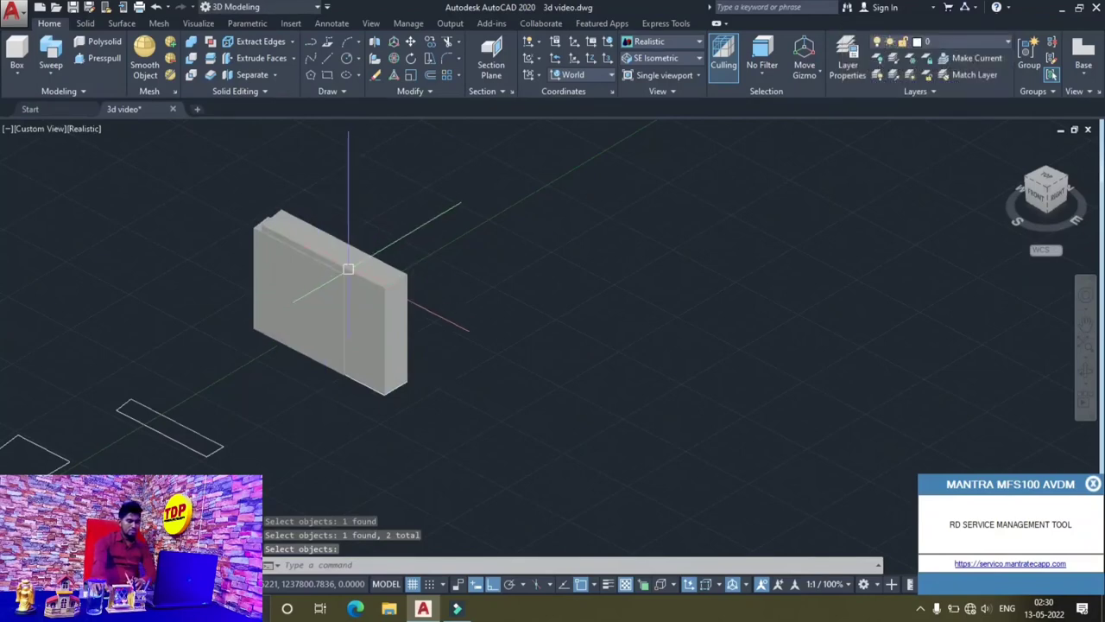
left_click(348, 271)
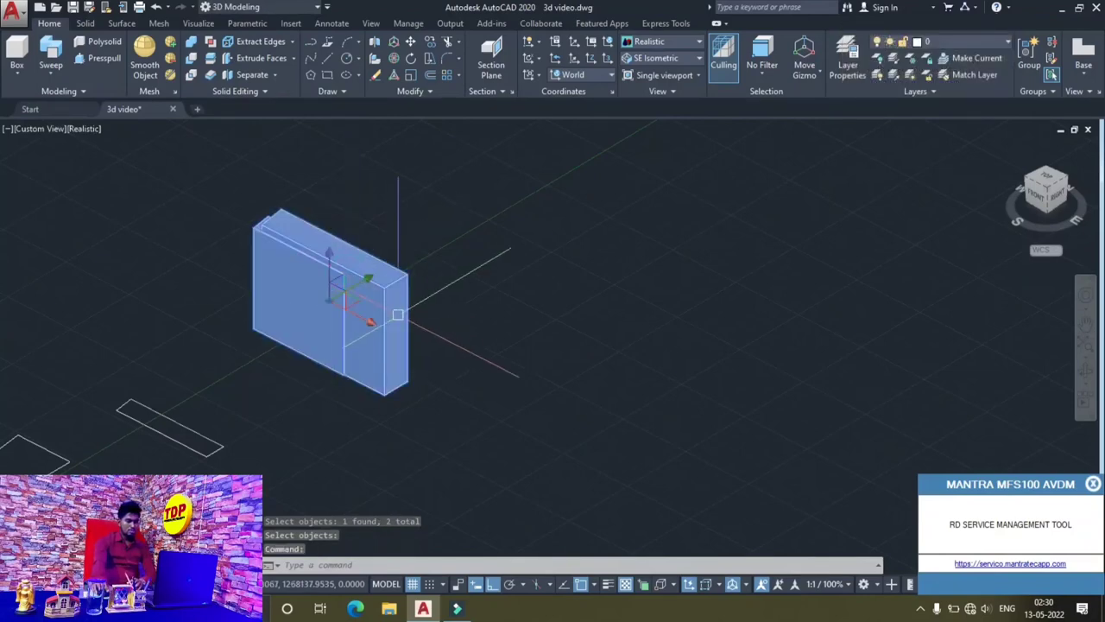